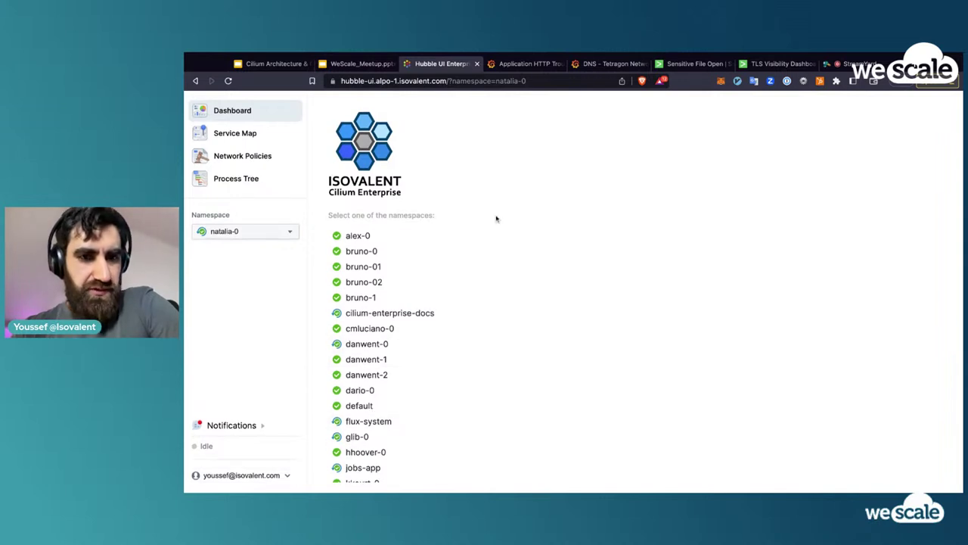
- Open the service map of the natalia-0 namespace from the list of namespaces
scroll(348, 280, down, 5)
scroll(348, 280, down, 3)
scroll(352, 277, up, 5)
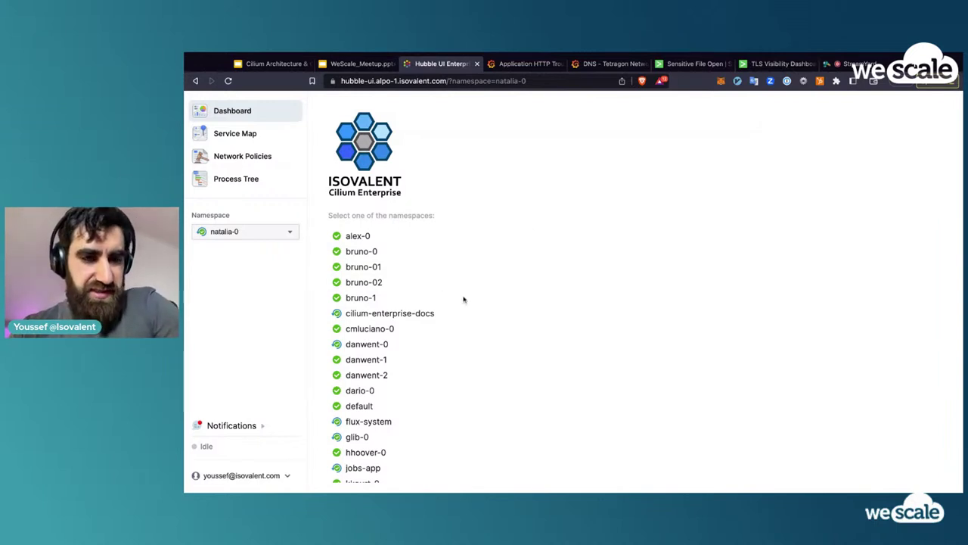
scroll(390, 342, down, 1)
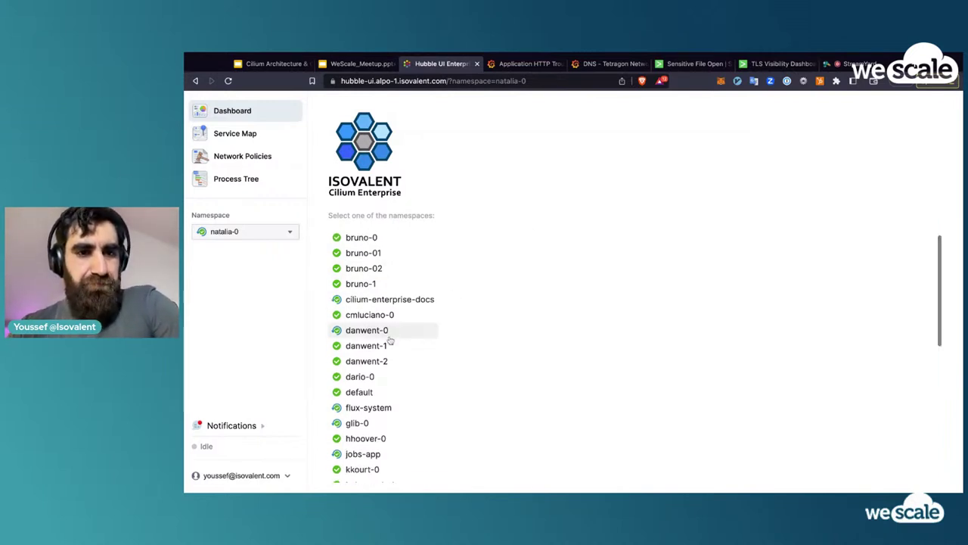
scroll(390, 342, down, 5)
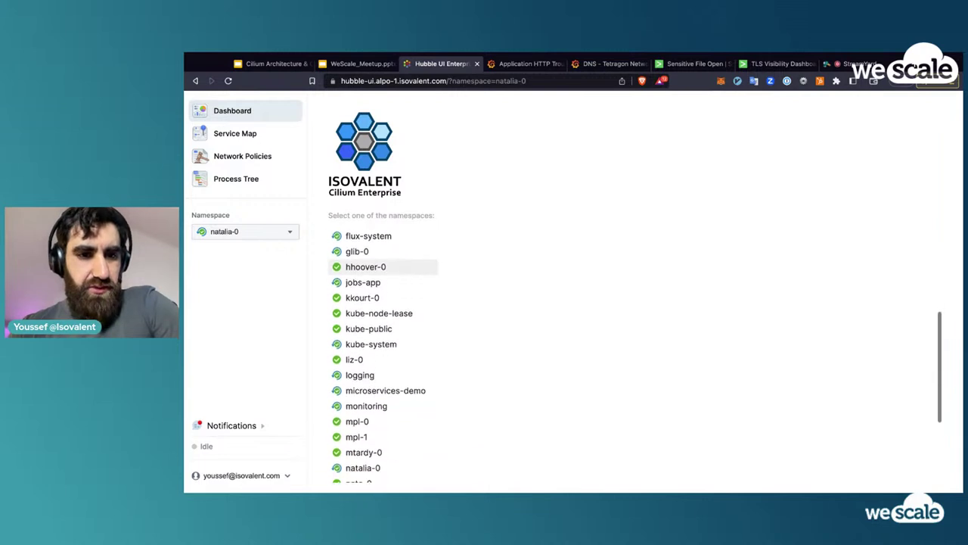
scroll(367, 407, up, 2)
scroll(367, 408, down, 4)
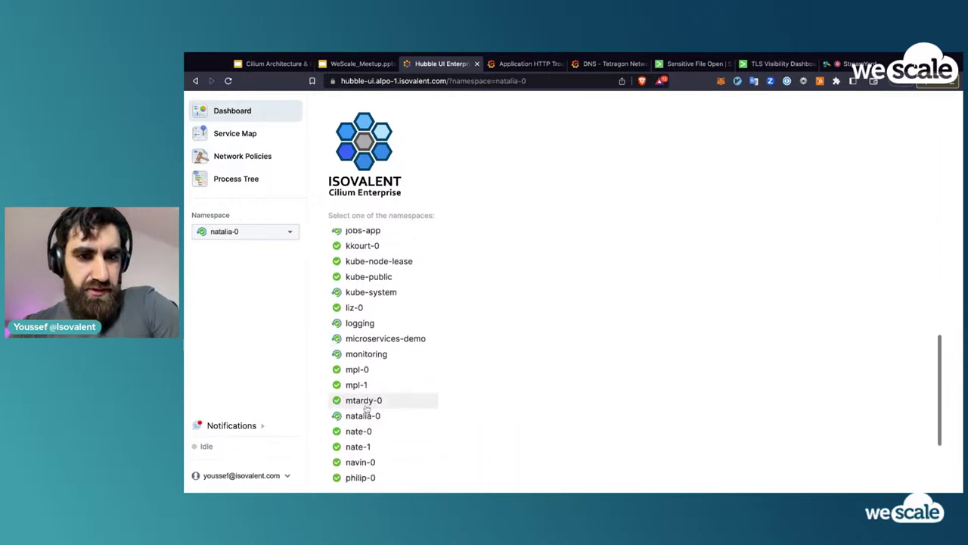
click(362, 415)
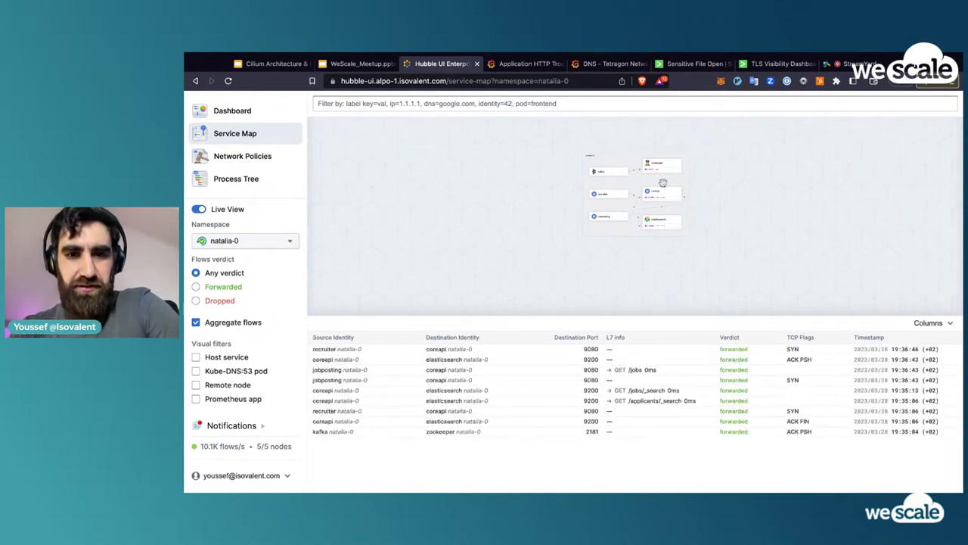
scroll(662, 183, up, 3)
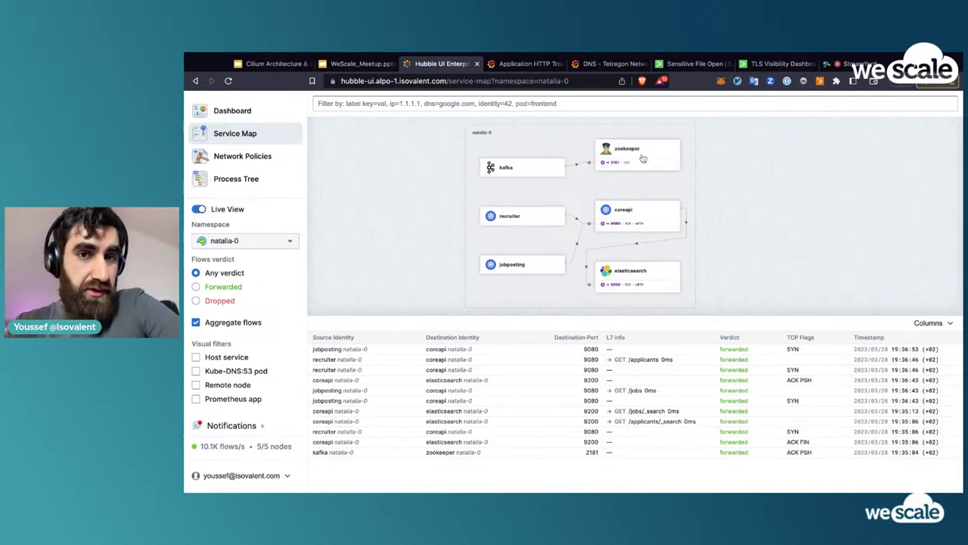
- Filter the service map to the elasticsearch service and check which columns the flow table offers
click(640, 280)
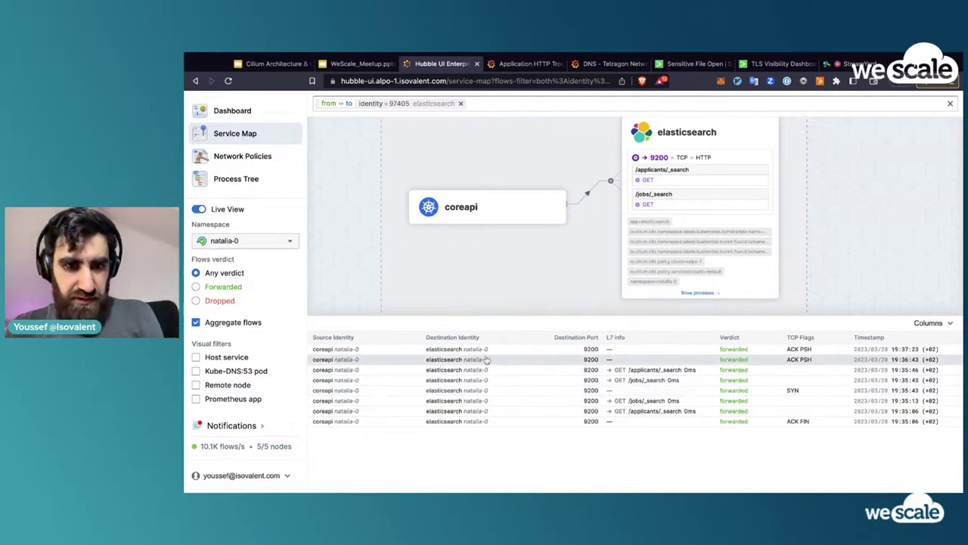
click(929, 323)
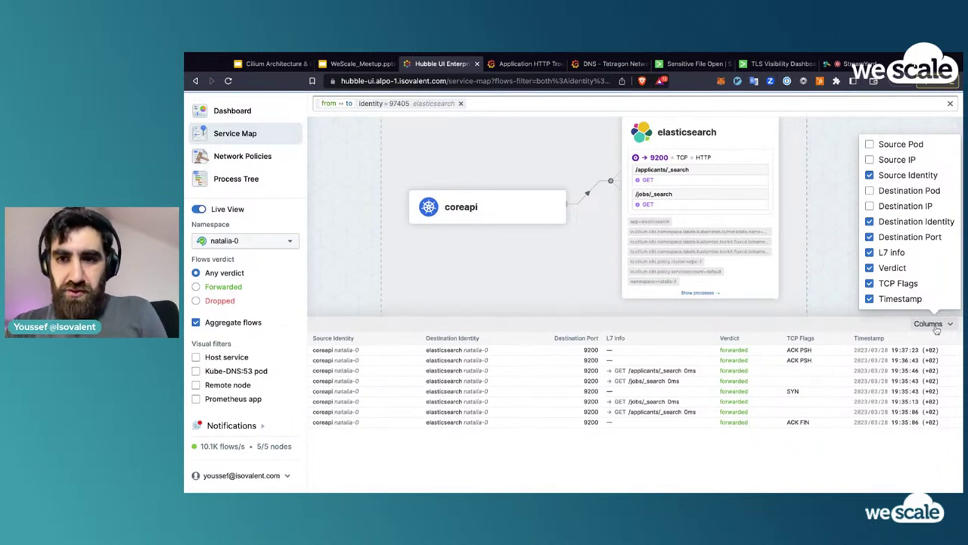
click(831, 291)
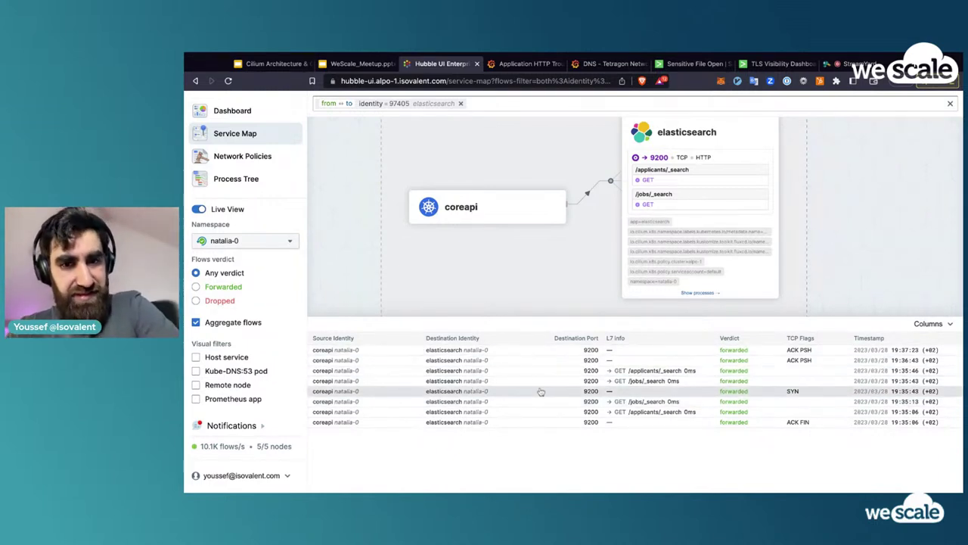
- Examine the flow details of a GET /applicants/_search request from coreapi to elasticsearch, through to its HTTP request headers
click(516, 372)
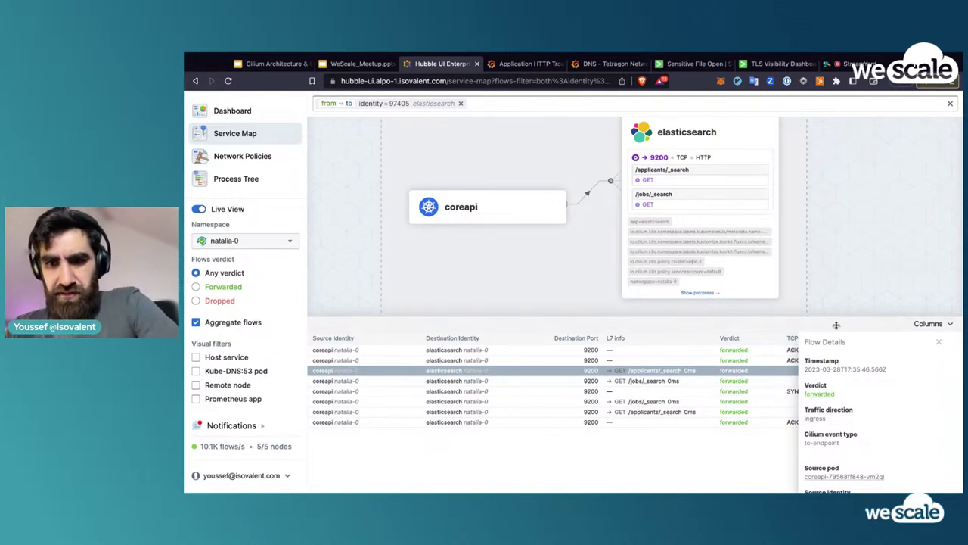
scroll(835, 325, down, 3)
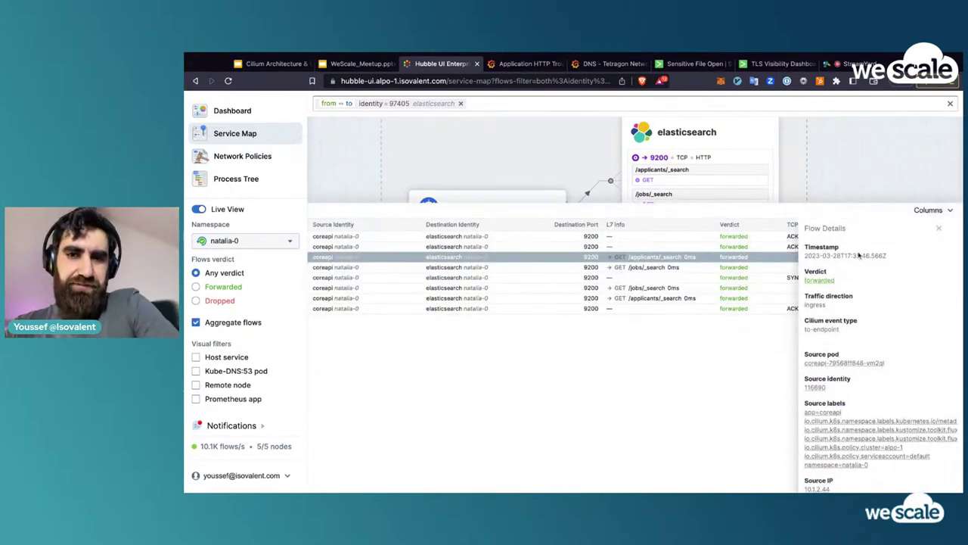
scroll(859, 255, down, 1)
scroll(858, 255, up, 1)
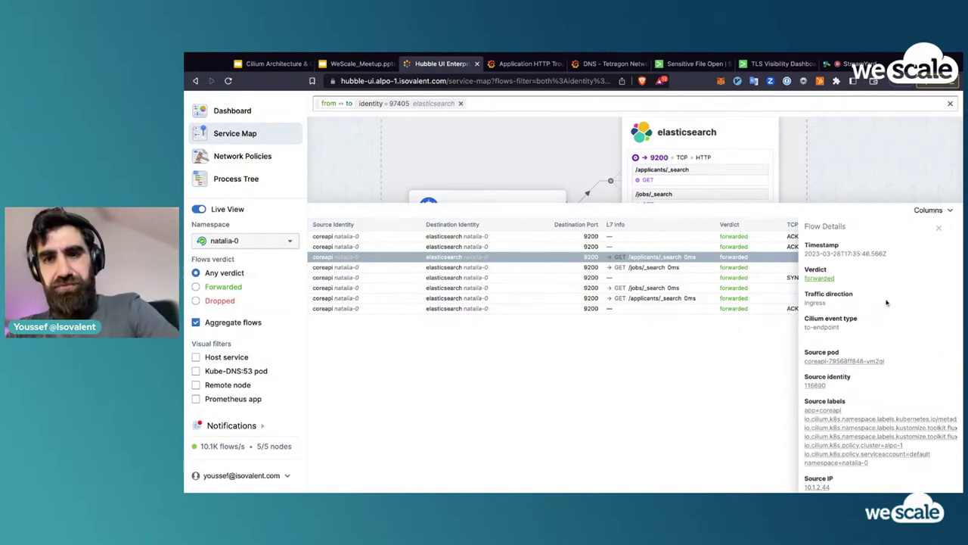
scroll(886, 302, down, 3)
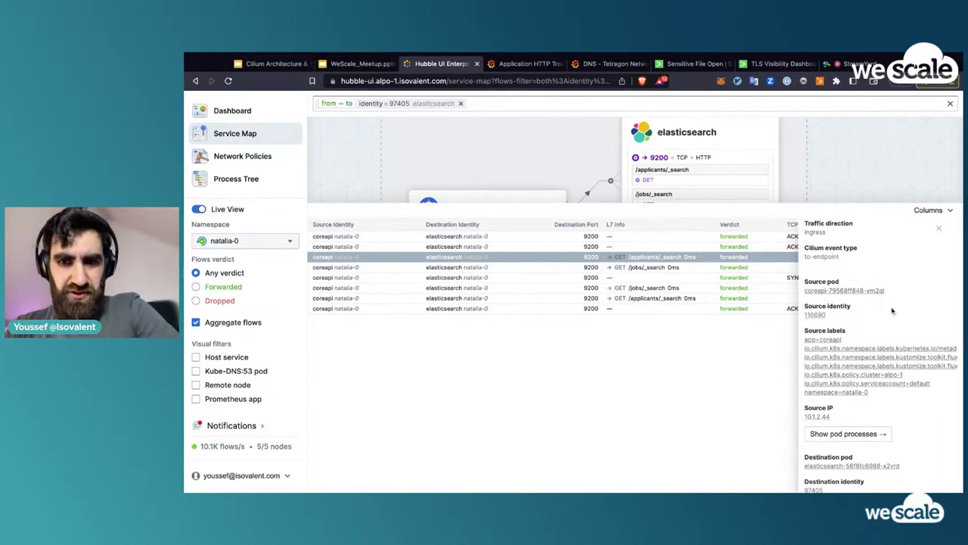
scroll(892, 310, down, 2)
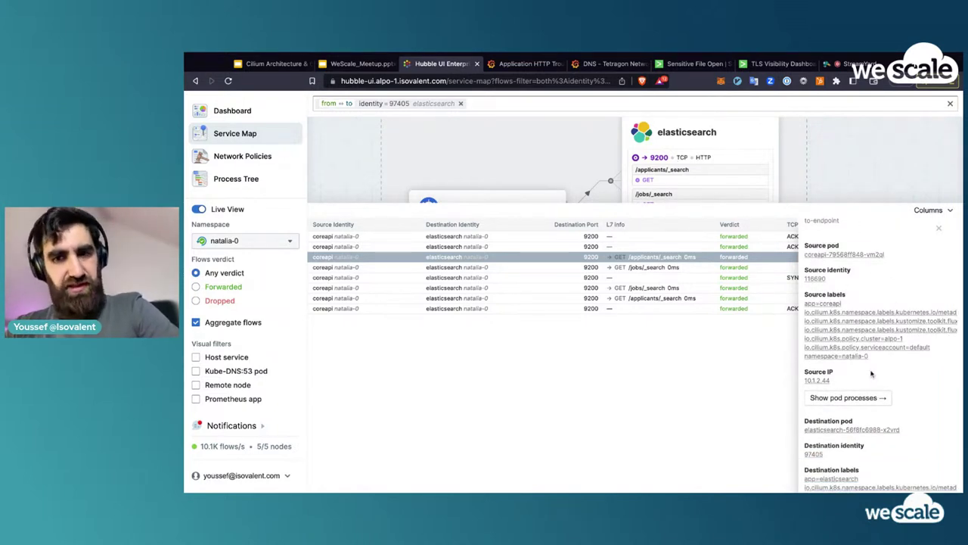
scroll(870, 373, down, 8)
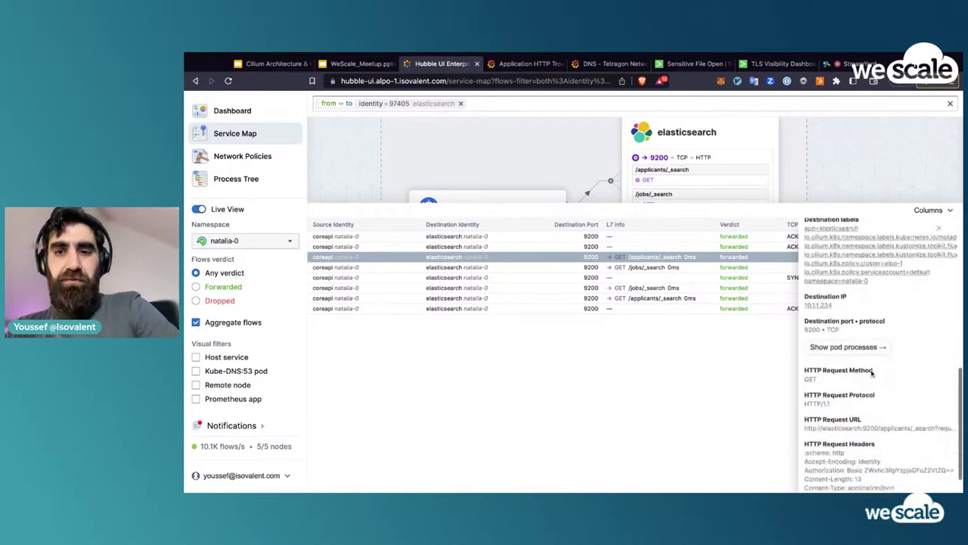
scroll(870, 370, down, 1)
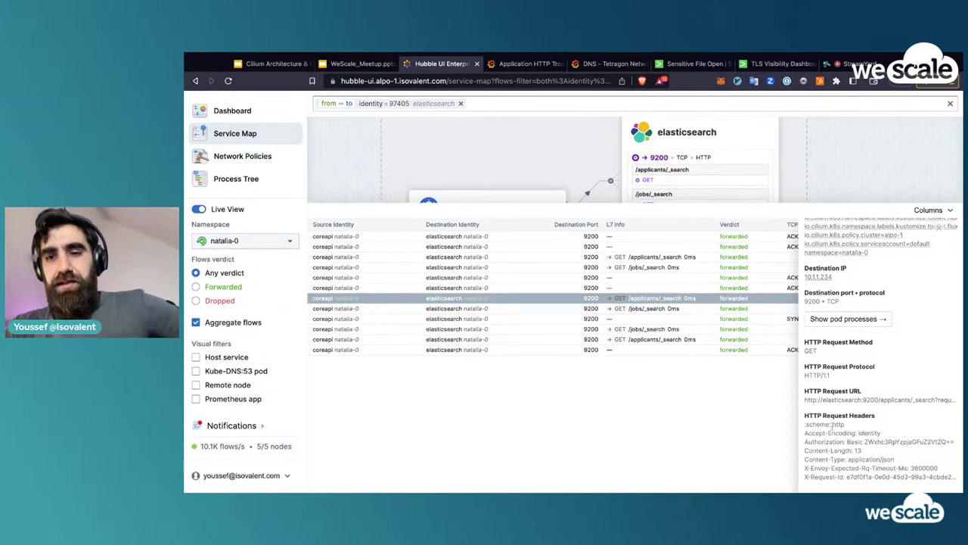
drag(832, 425, 862, 461)
click(835, 451)
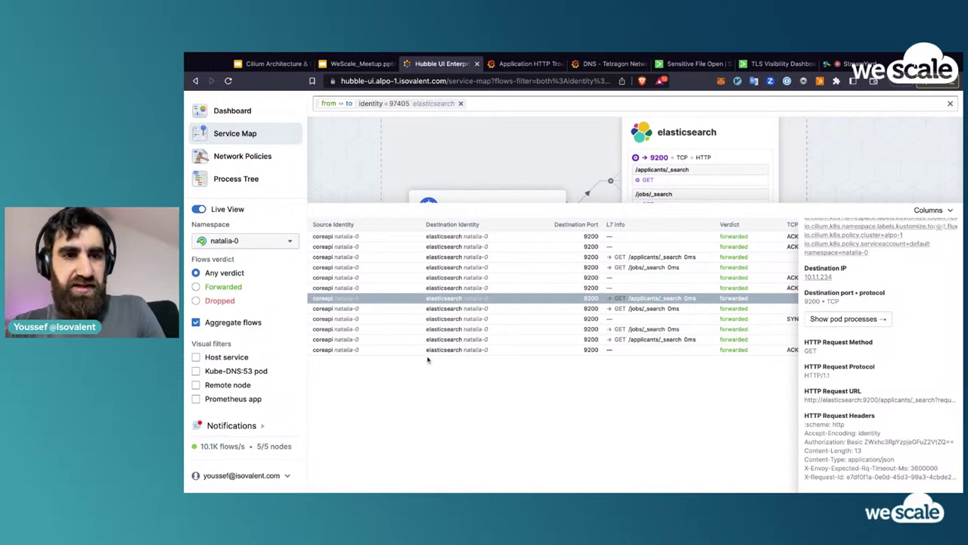
- Include the Kube-DNS:53 pod in the service map and remove the elasticsearch identity filter
click(196, 371)
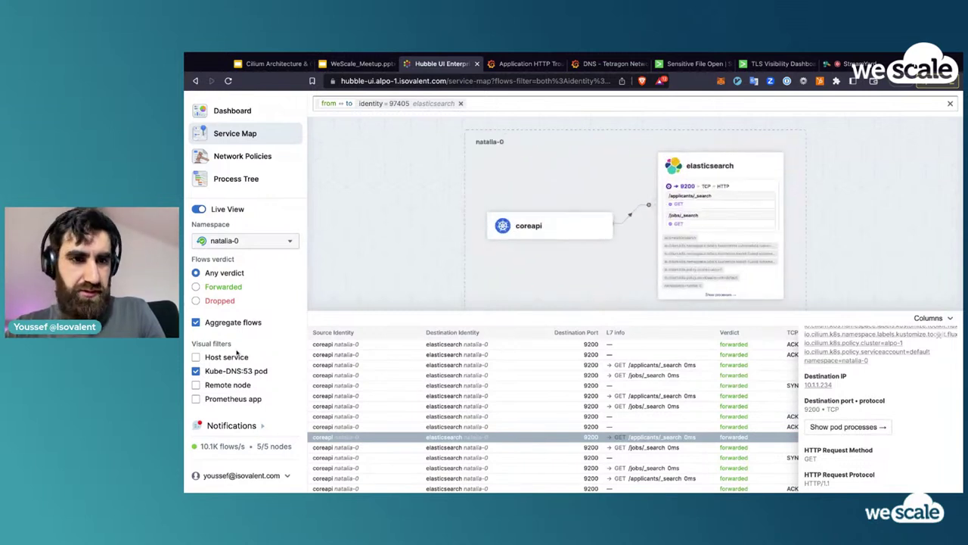
click(460, 104)
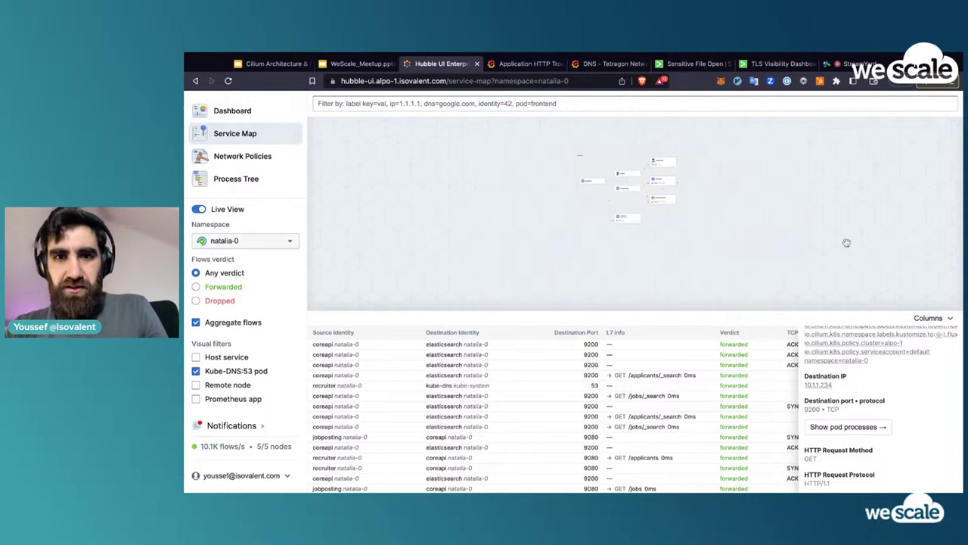
scroll(641, 220, up, 3)
scroll(641, 220, up, 5)
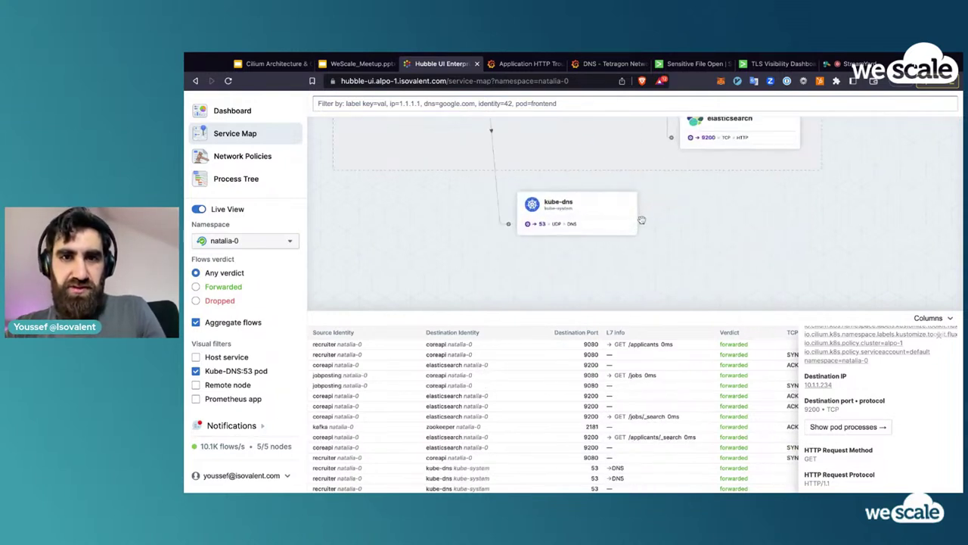
- Filter the service map to kube-dns and examine the flow details of a DNS request from jobposting
click(572, 218)
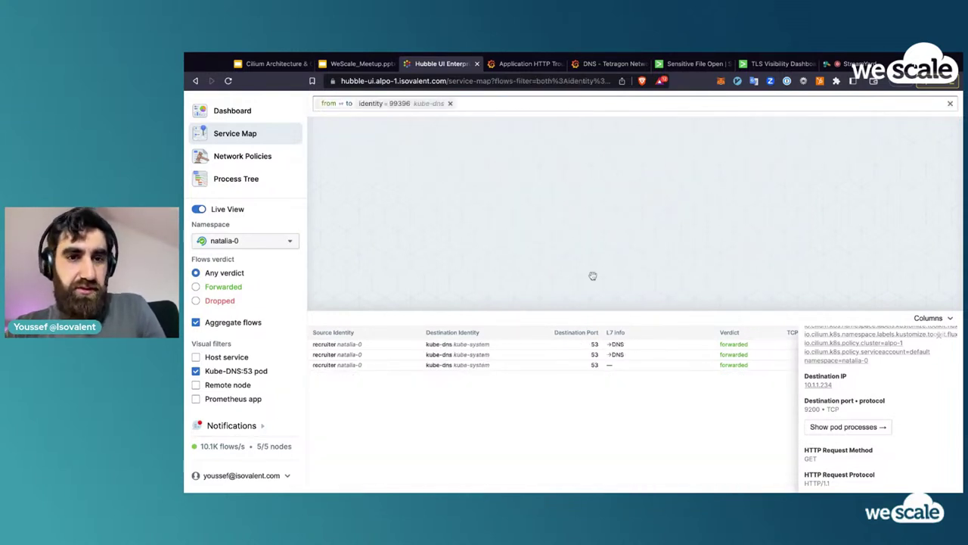
scroll(642, 210, up, 3)
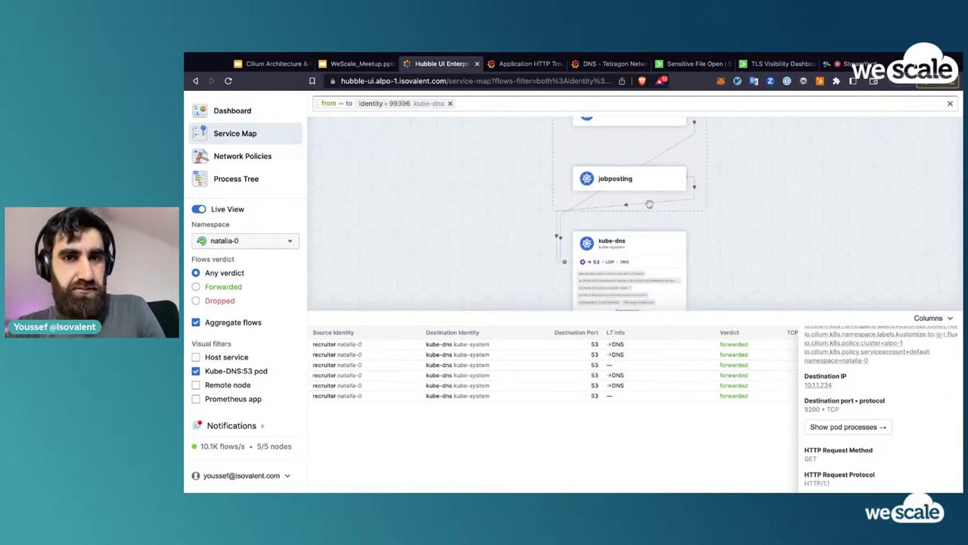
click(655, 354)
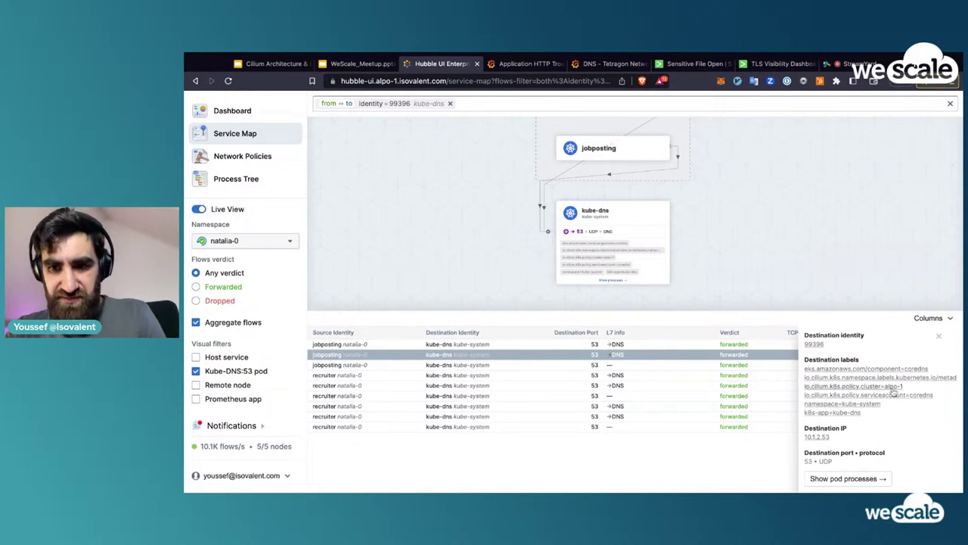
scroll(898, 395, up, 5)
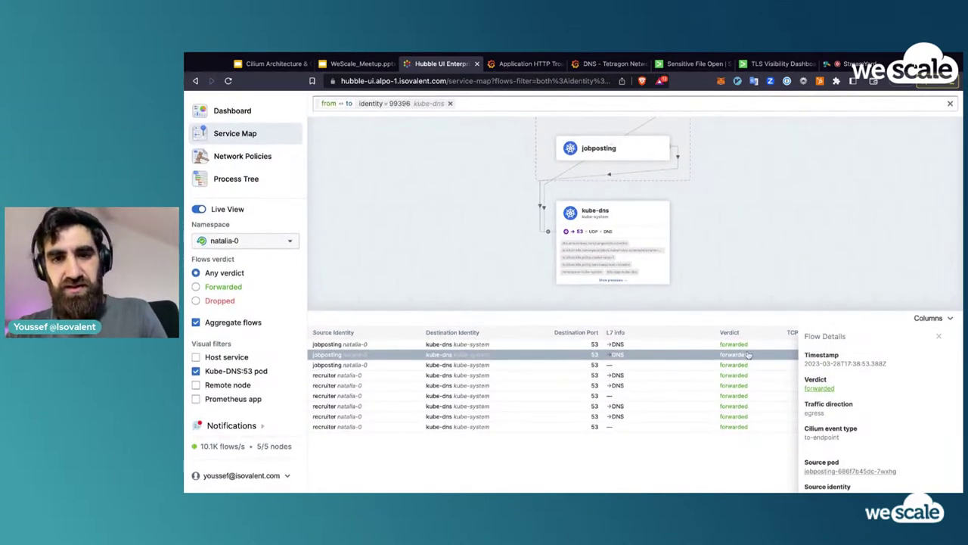
scroll(907, 385, down, 5)
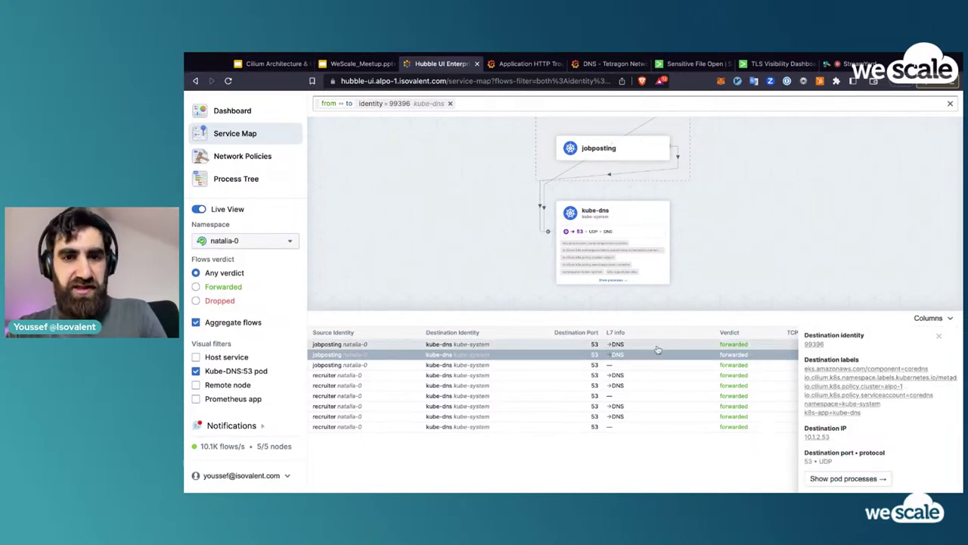
- Close the flow details and remove the kube-dns identity filter
click(938, 335)
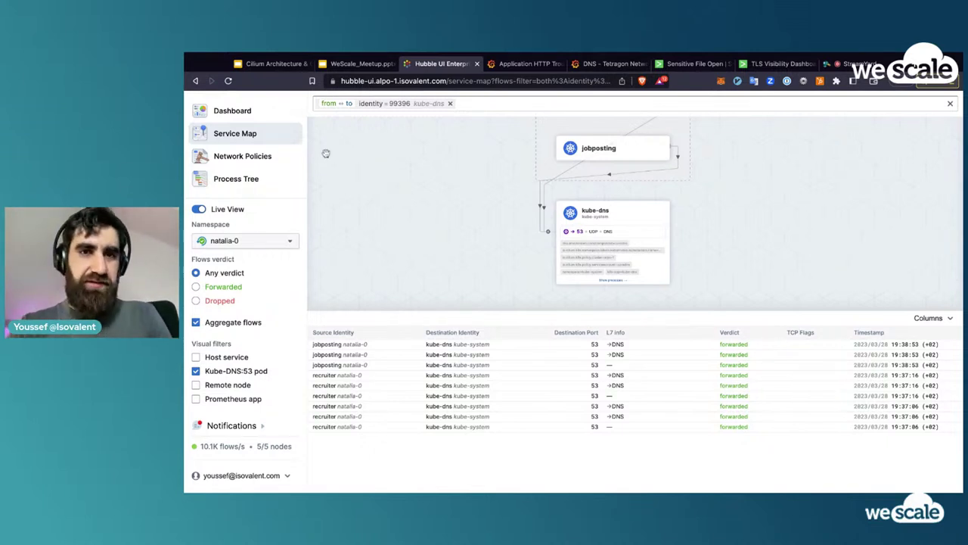
click(451, 104)
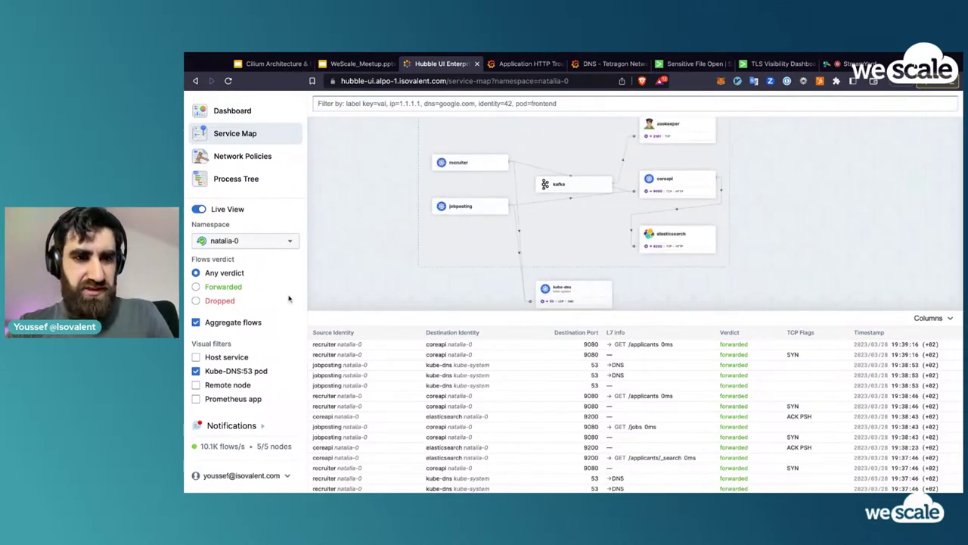
- Open the namespace's network policies and check the status of the ingress rule for any pod in the namespace
click(262, 164)
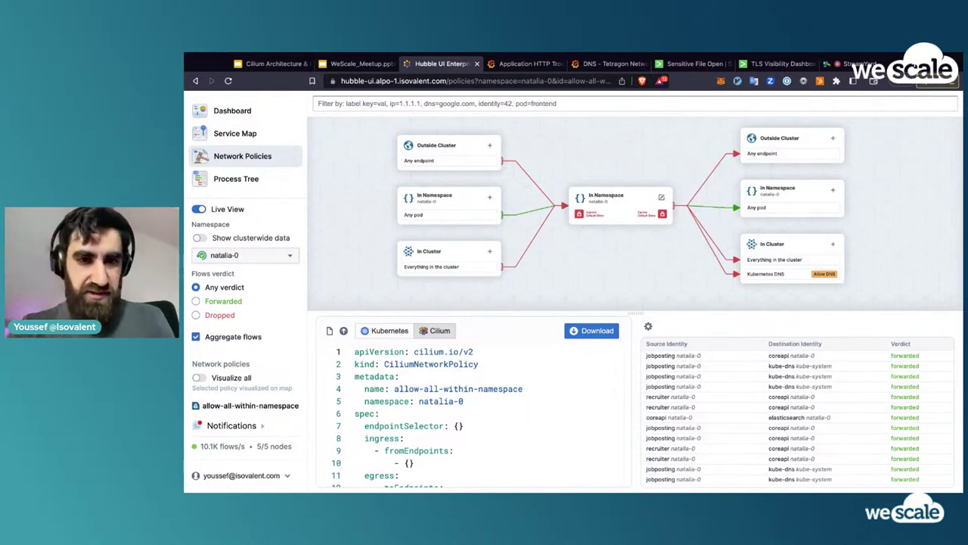
scroll(668, 258, right, 2)
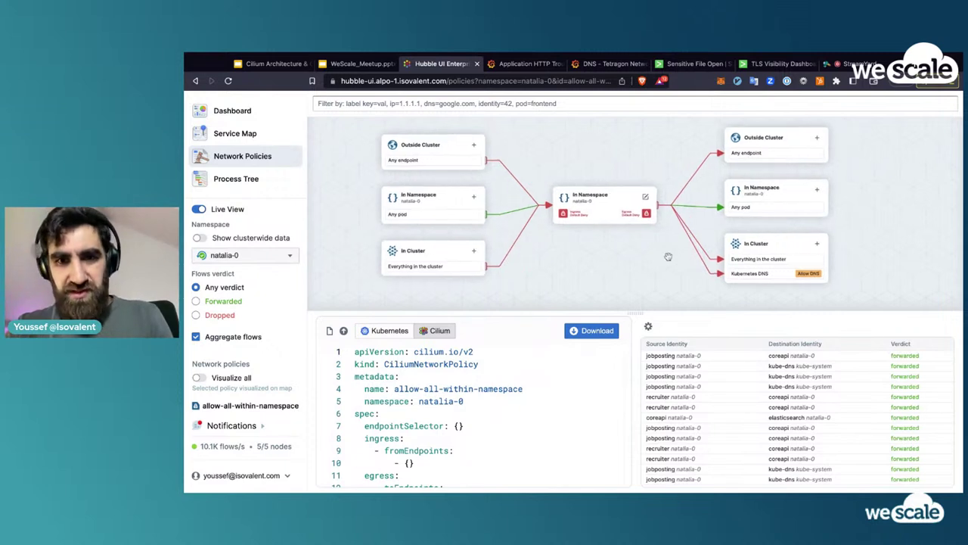
scroll(668, 258, left, 1)
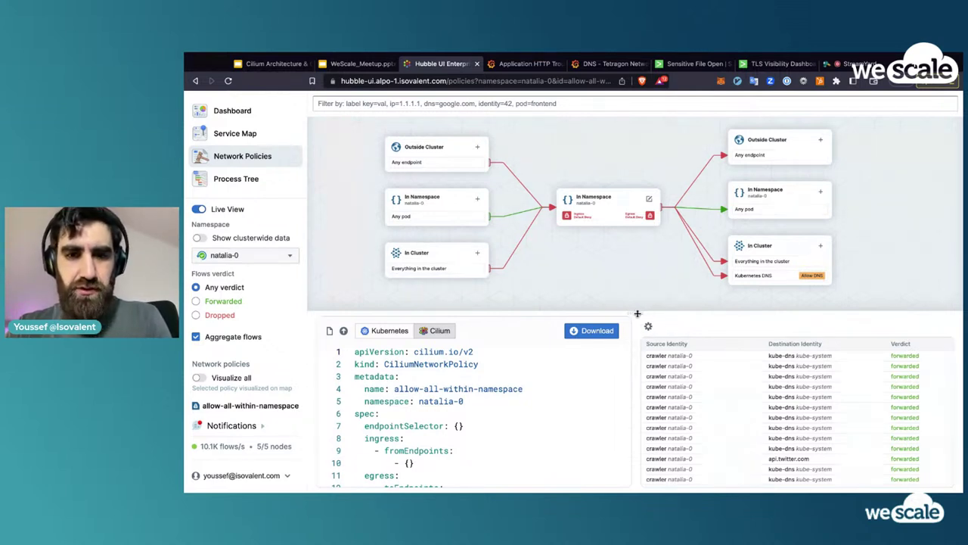
drag(638, 315, 637, 312)
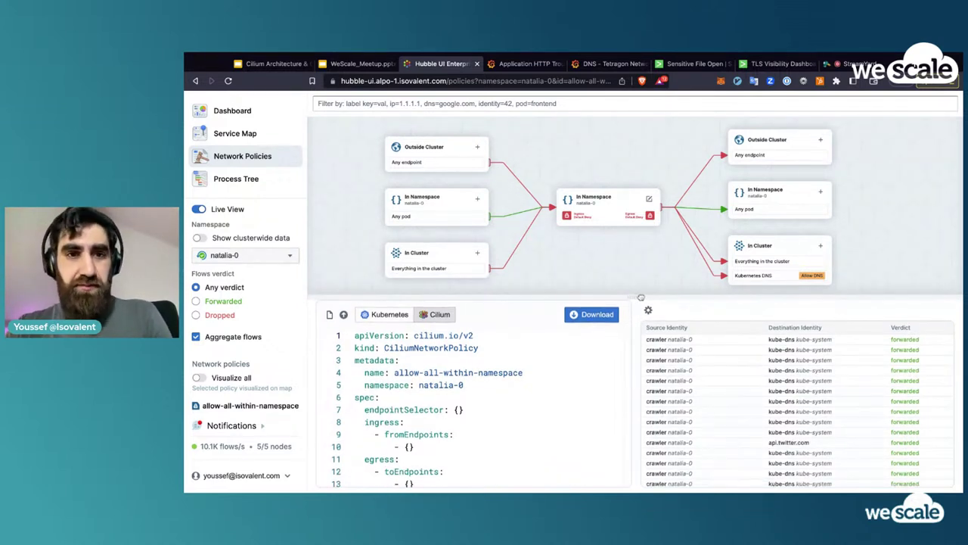
click(421, 219)
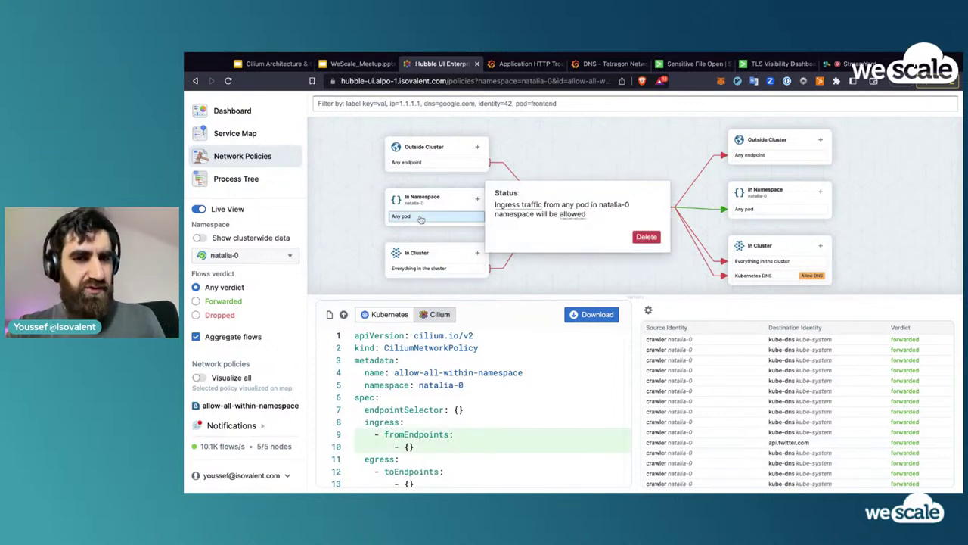
click(563, 258)
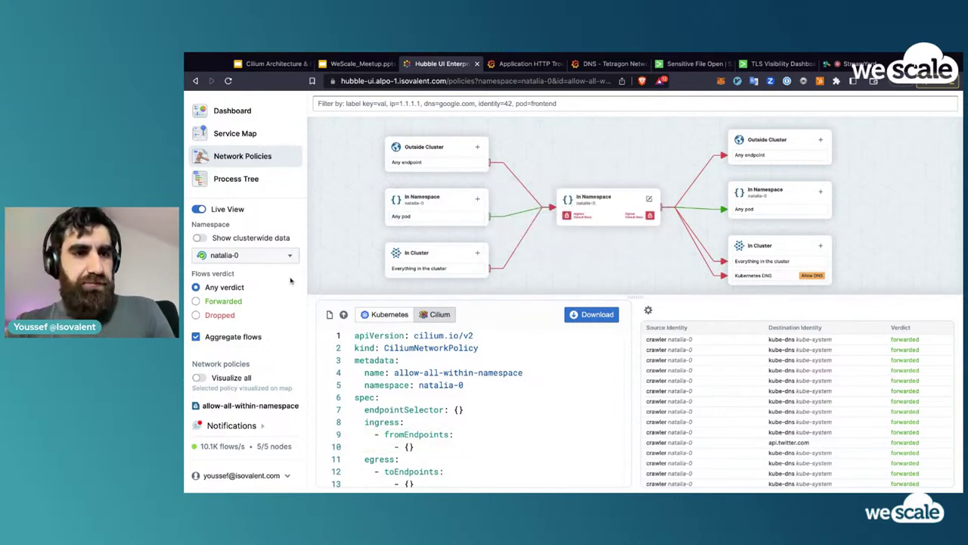
- Switch the network policies view to the microservices-demo namespace
click(273, 255)
scroll(368, 277, down, 5)
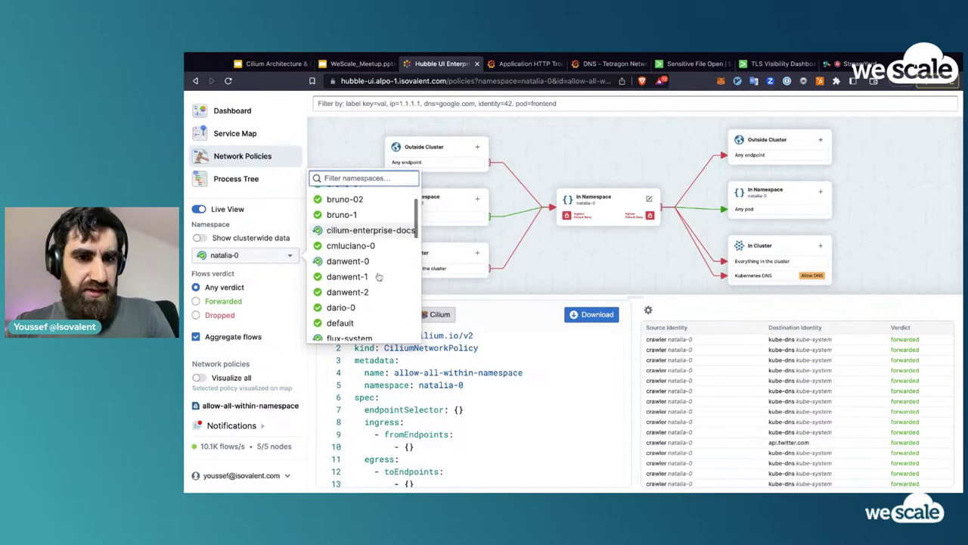
click(376, 258)
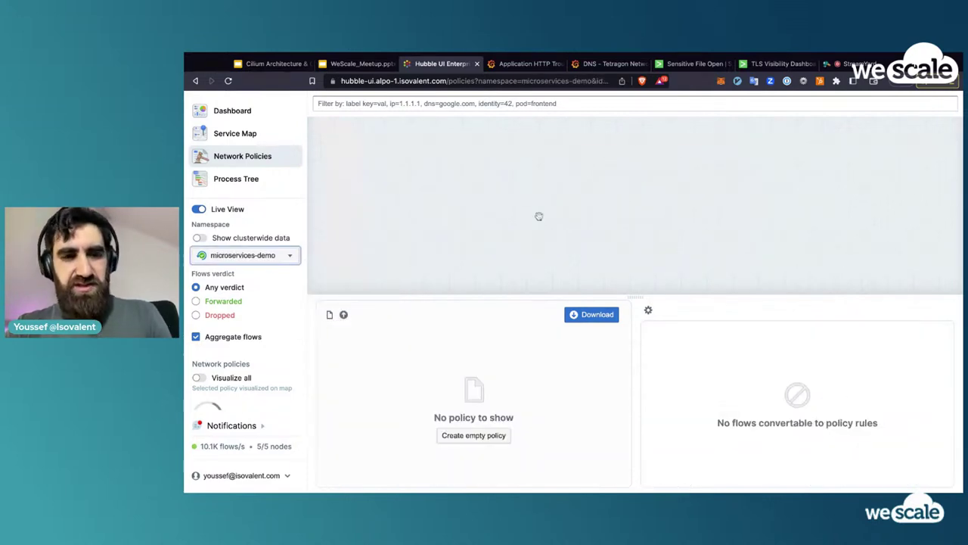
- Create a new empty network policy in the microservices-demo namespace
scroll(251, 348, down, 3)
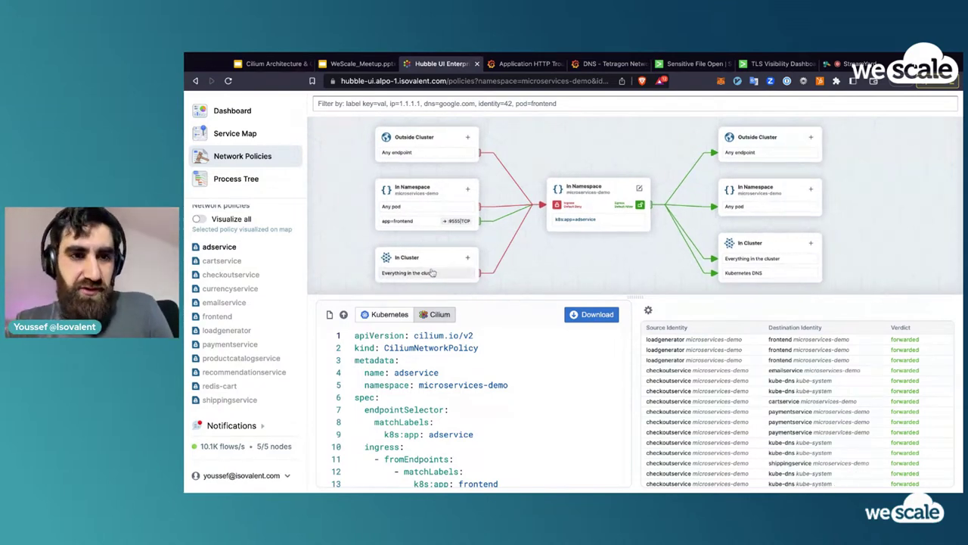
click(343, 314)
click(605, 315)
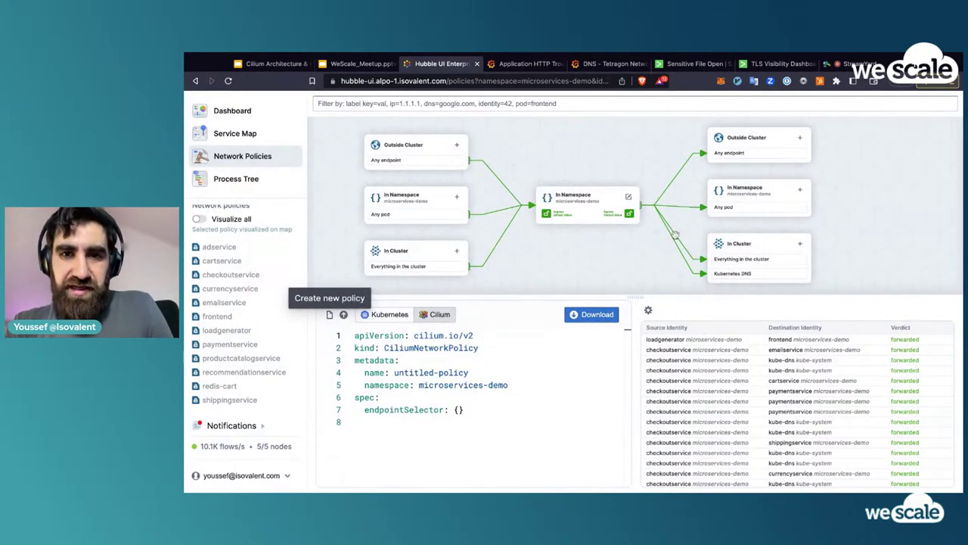
click(804, 140)
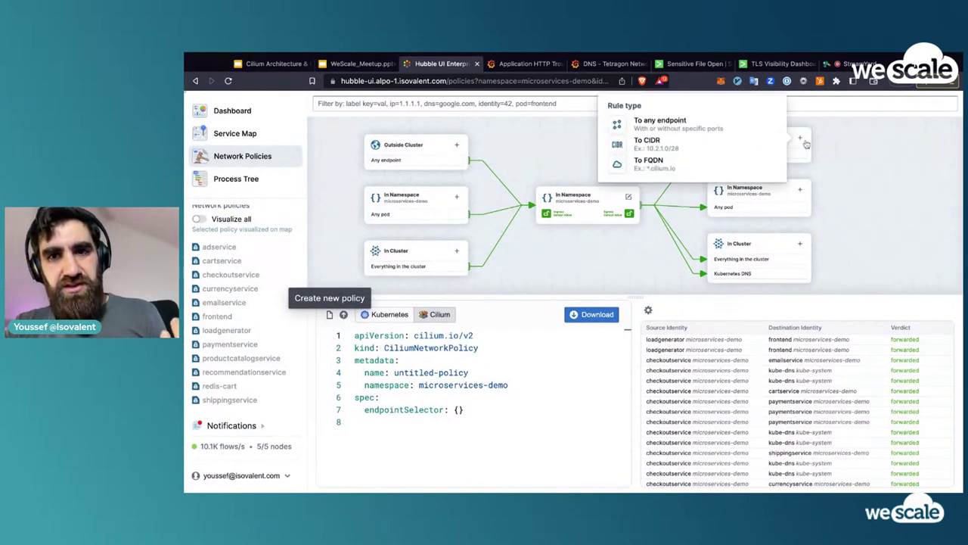
click(566, 227)
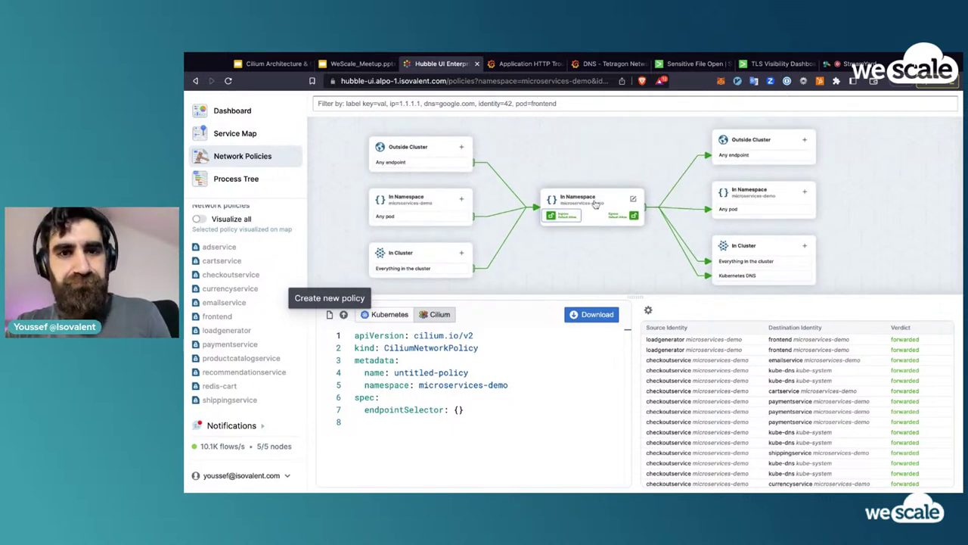
- Set the new policy's endpoint selector to app=reyan and save it
click(591, 226)
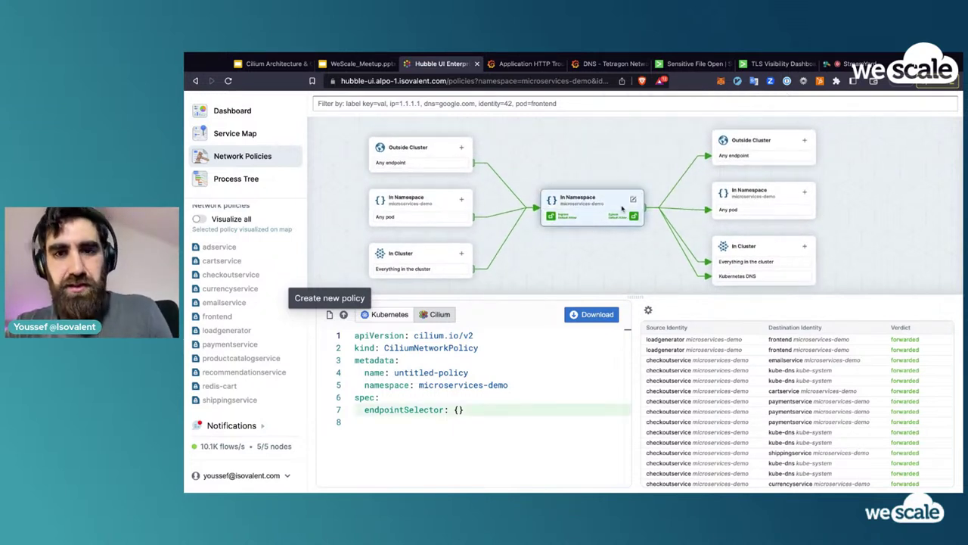
click(633, 199)
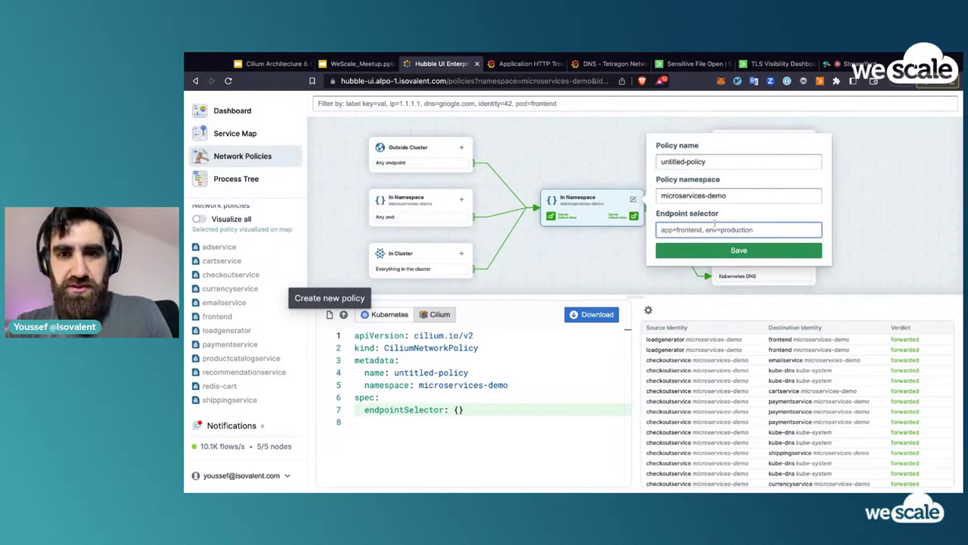
text(app=reyan)
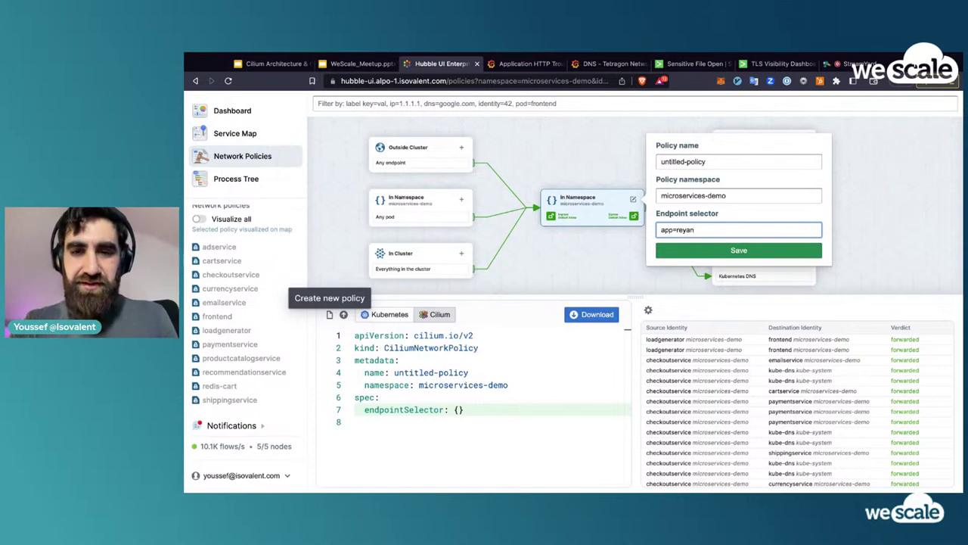
click(765, 249)
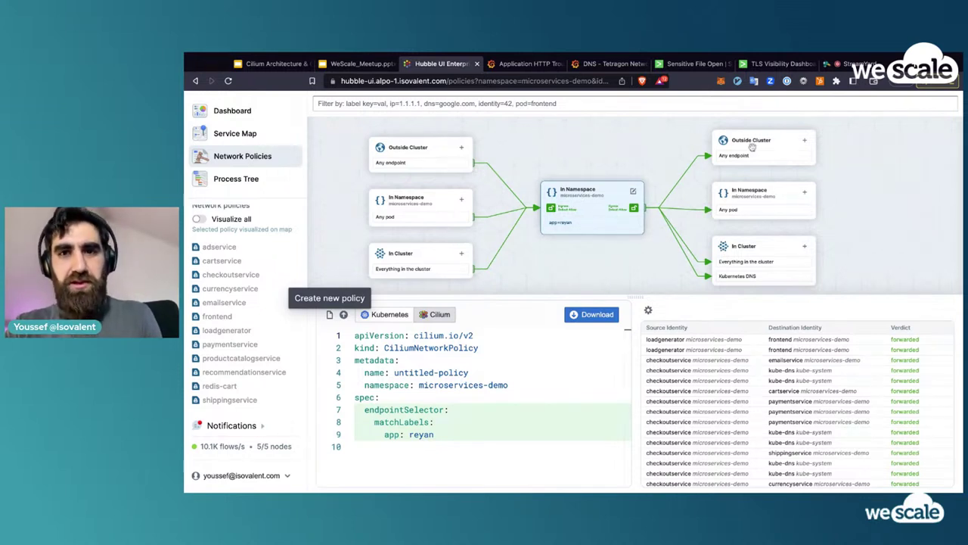
- Add an egress rule outside the cluster to the FQDN test.com on port 443 and review the generated YAML
click(807, 141)
click(713, 163)
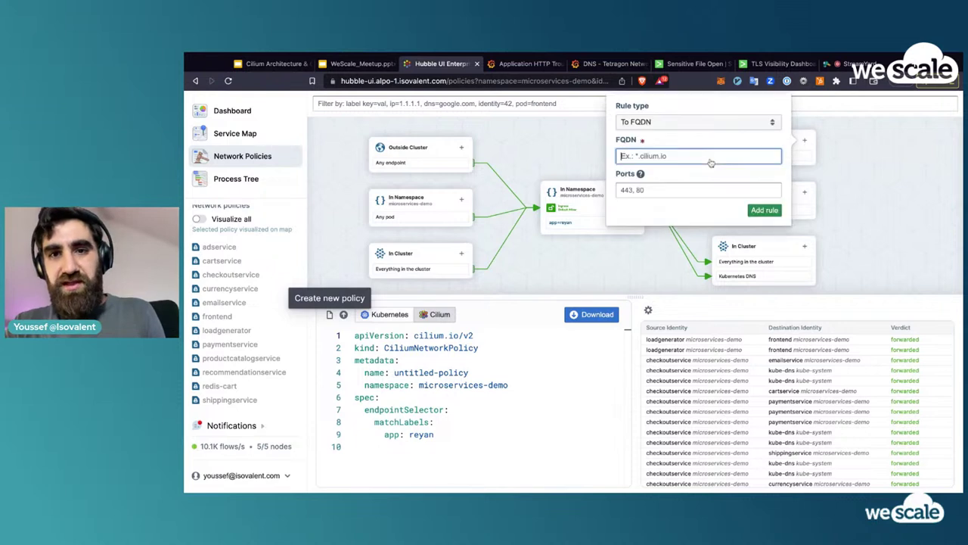
text(test.com)
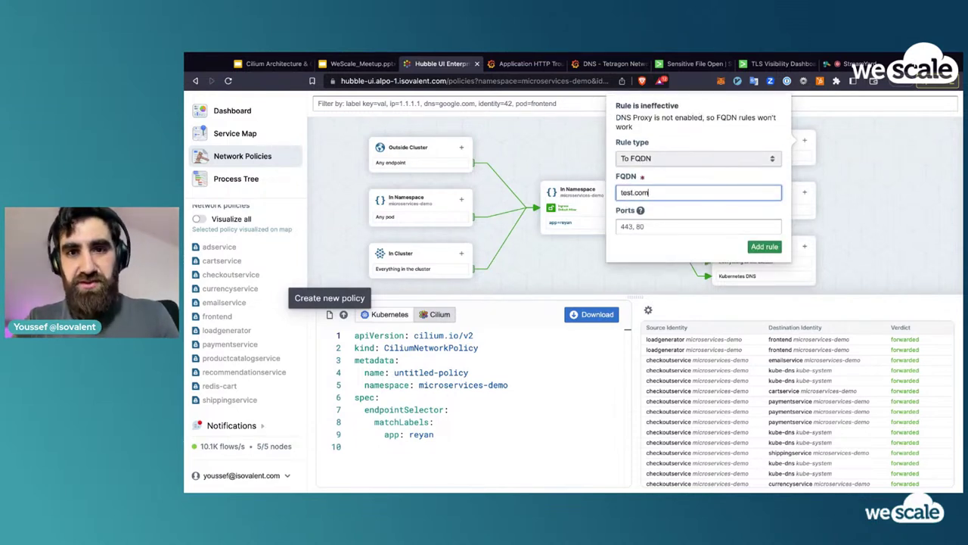
key(Tab)
text(443)
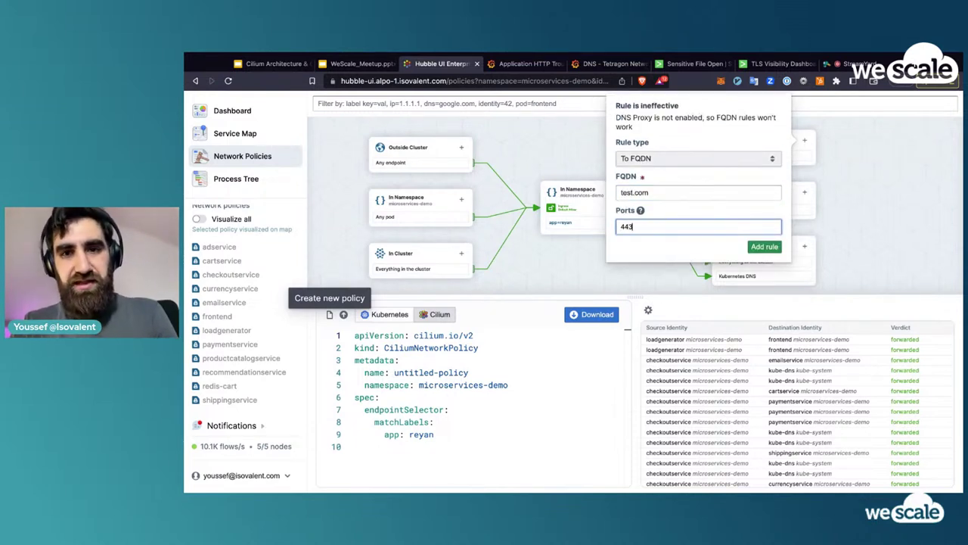
click(764, 247)
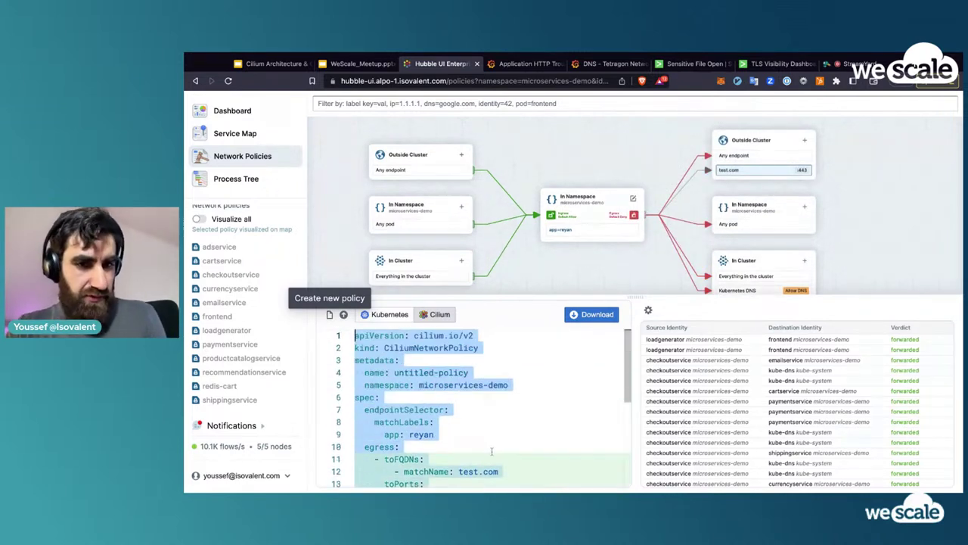
scroll(428, 337, down, 5)
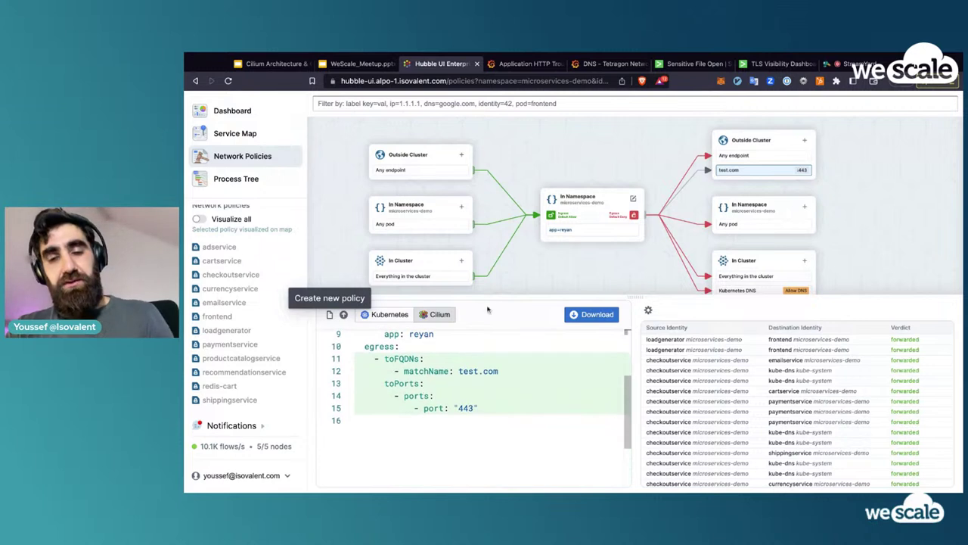
scroll(690, 233, down, 1)
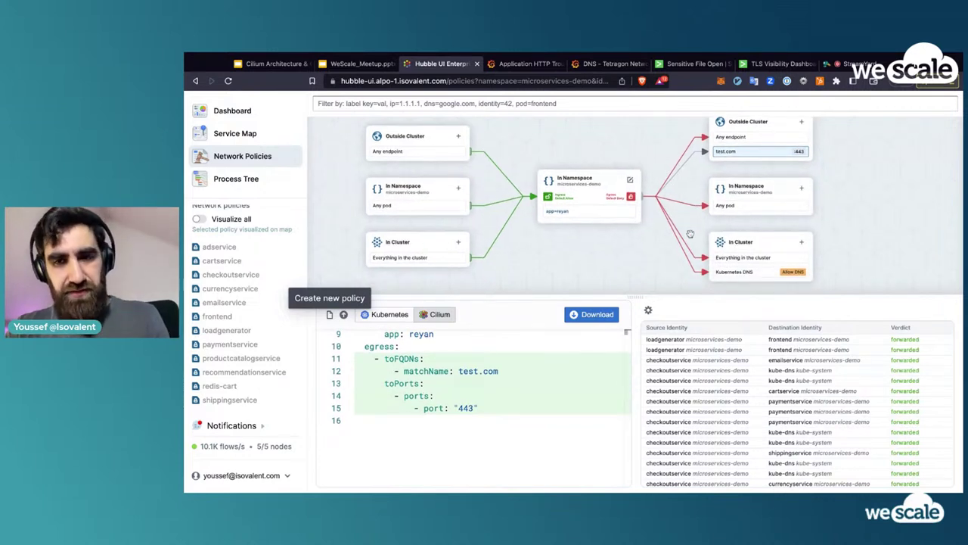
- Add an in-cluster ingress rule from kube-apiserver to the policy
click(459, 243)
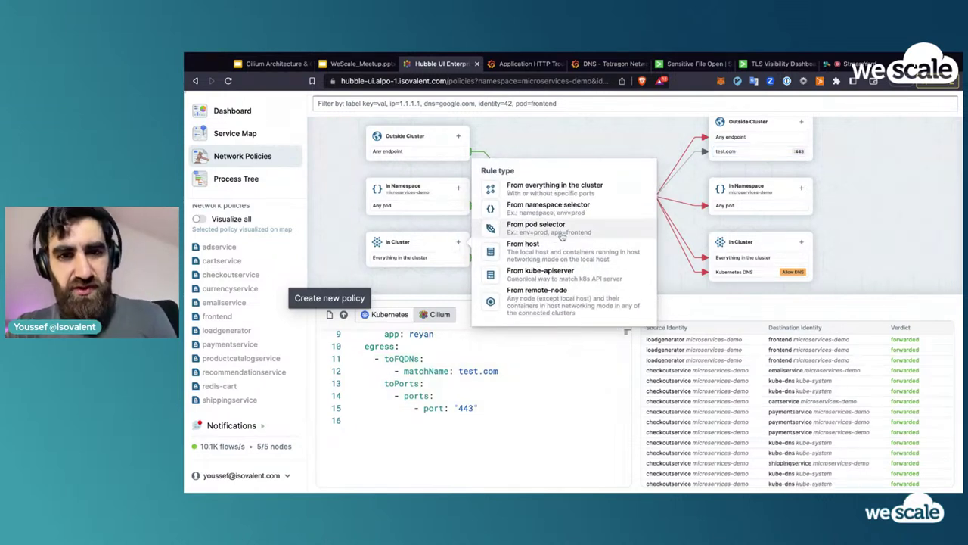
click(541, 274)
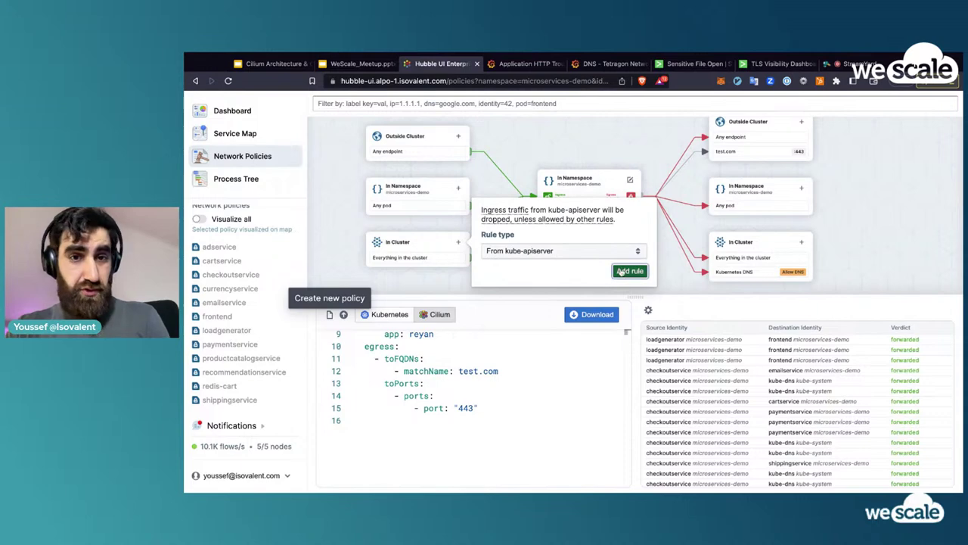
click(630, 271)
mouse_move(462, 255)
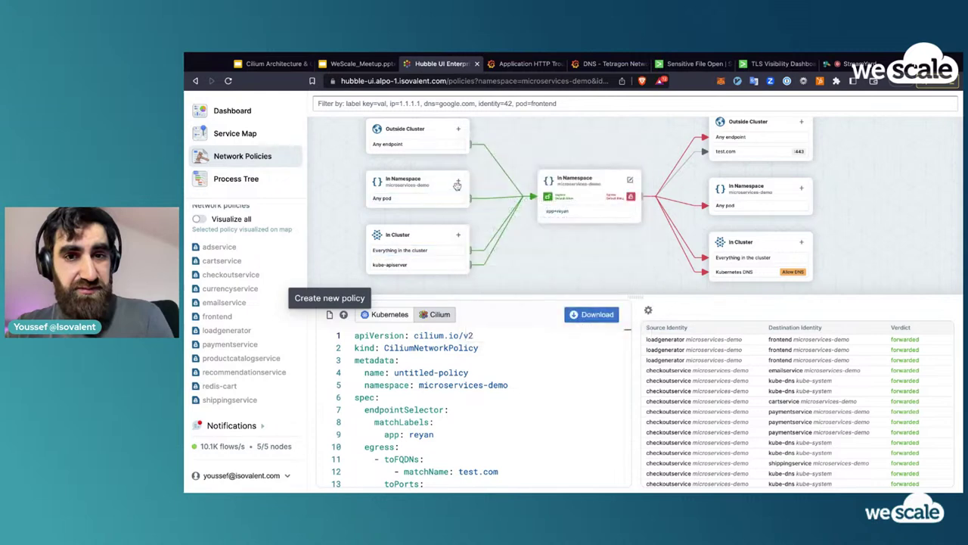
- Add an ingress rule from any pod in the namespace to port 8443 and review the updated policy YAML
click(459, 183)
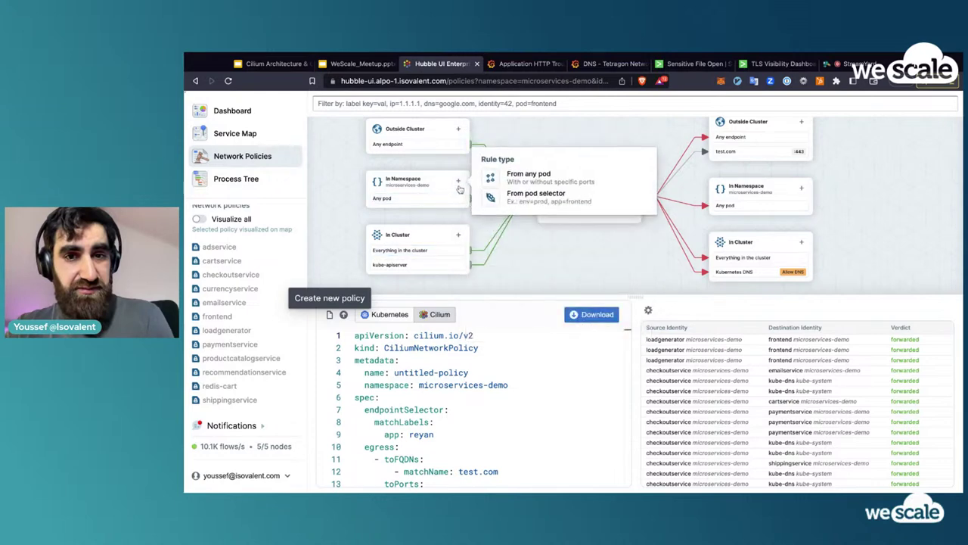
click(525, 180)
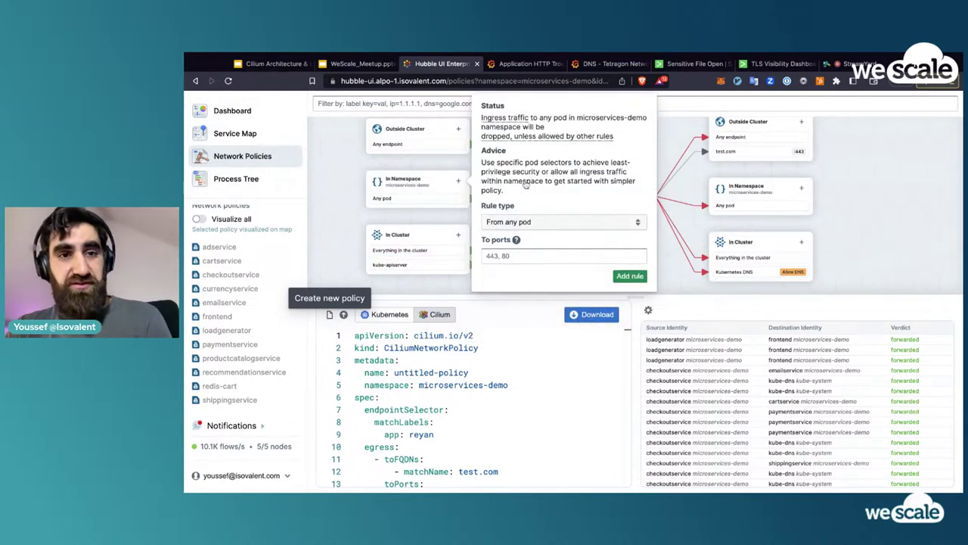
click(610, 257)
text(8443)
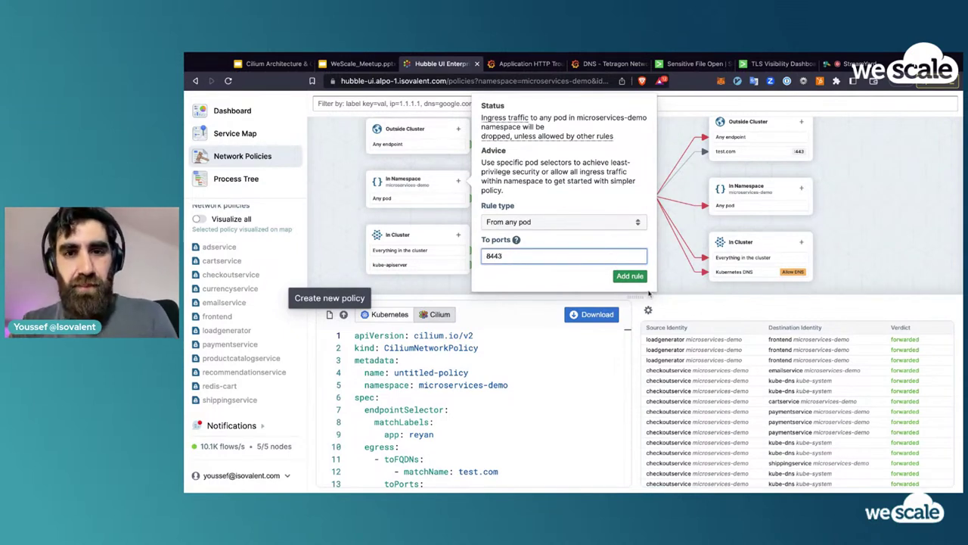
click(630, 276)
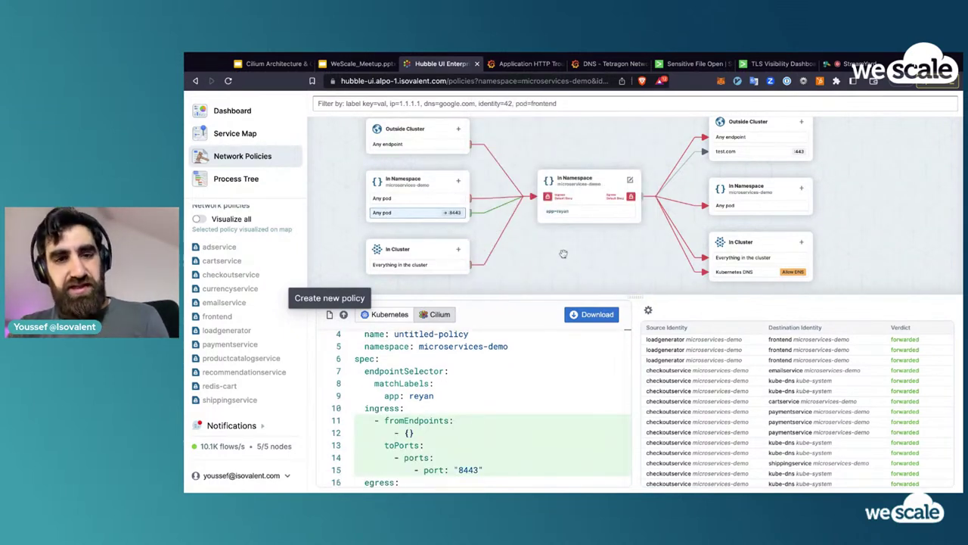
scroll(520, 370, down, 5)
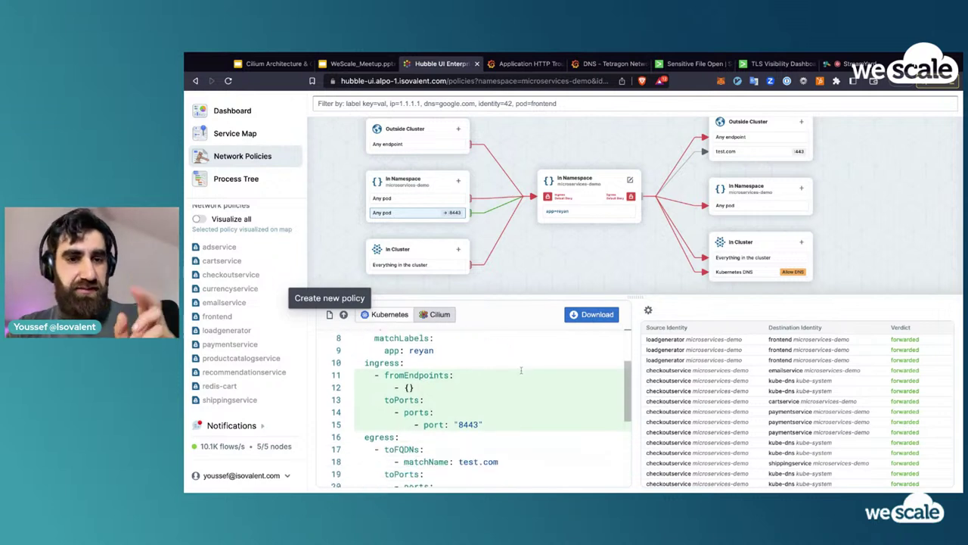
scroll(520, 370, up, 3)
scroll(482, 411, up, 4)
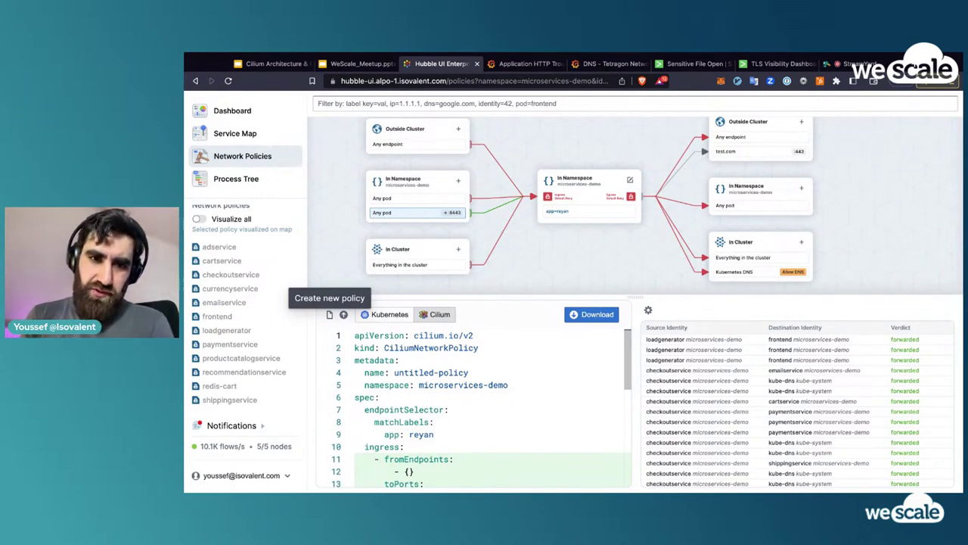
- Show the policy in Kubernetes NetworkPolicy format and examine its YAML and the advice for egress to any endpoint outside the cluster
click(389, 315)
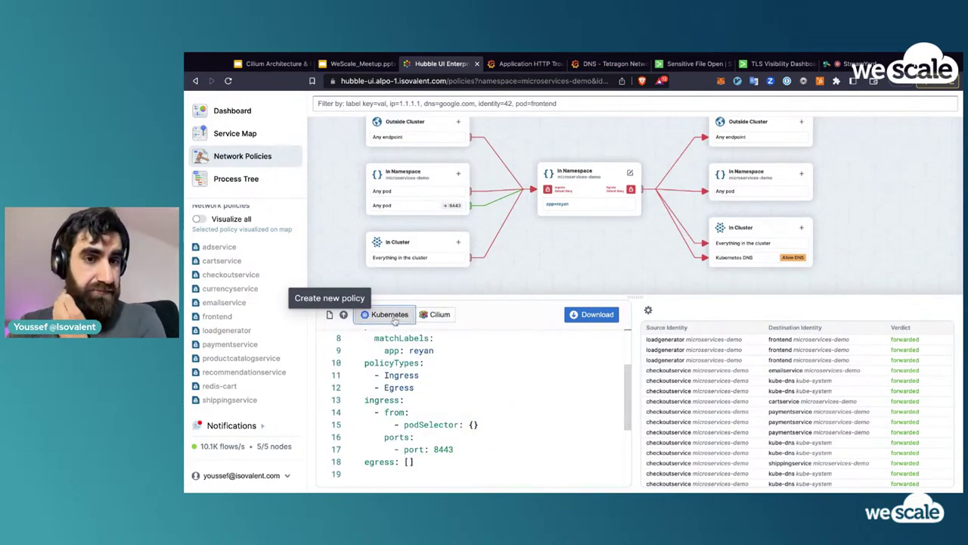
scroll(448, 333, up, 3)
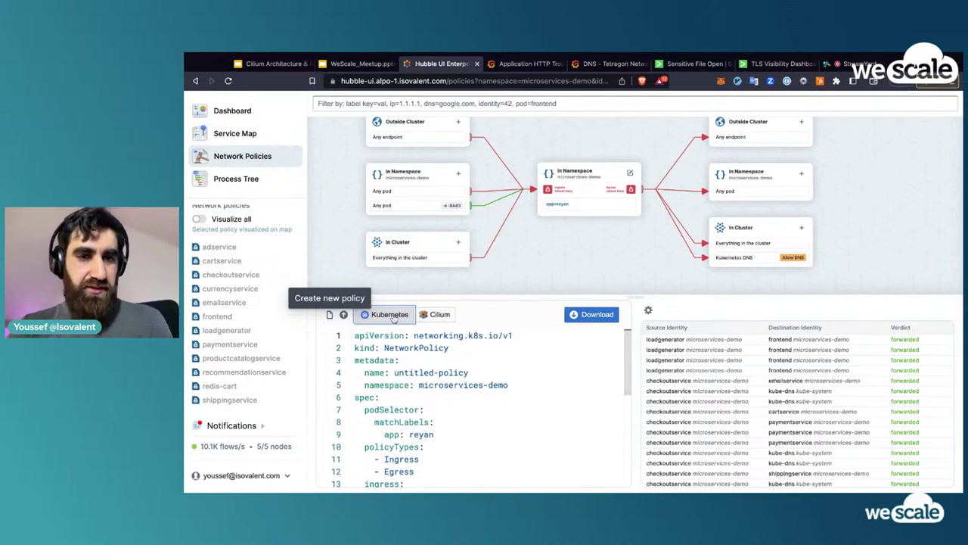
mouse_move(733, 143)
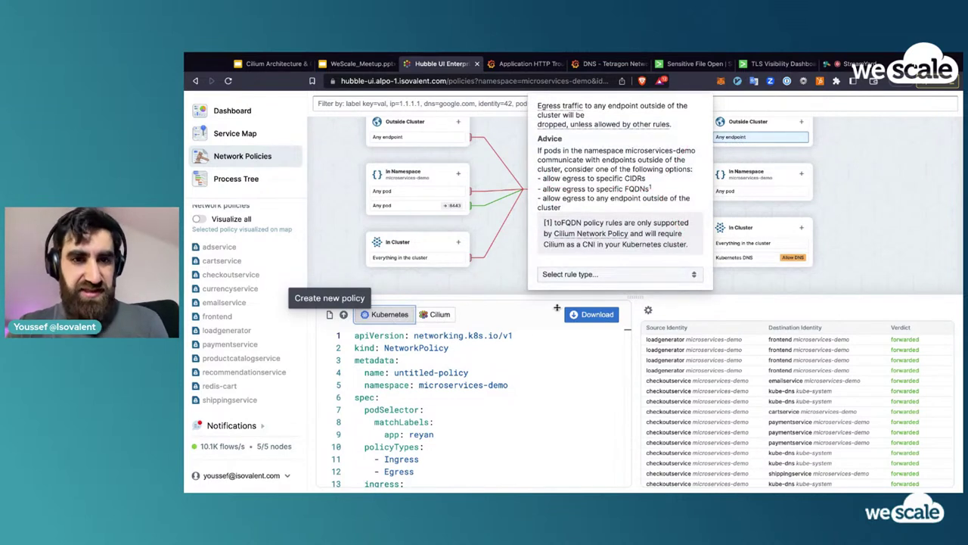
scroll(484, 371, down, 1)
scroll(483, 372, up, 1)
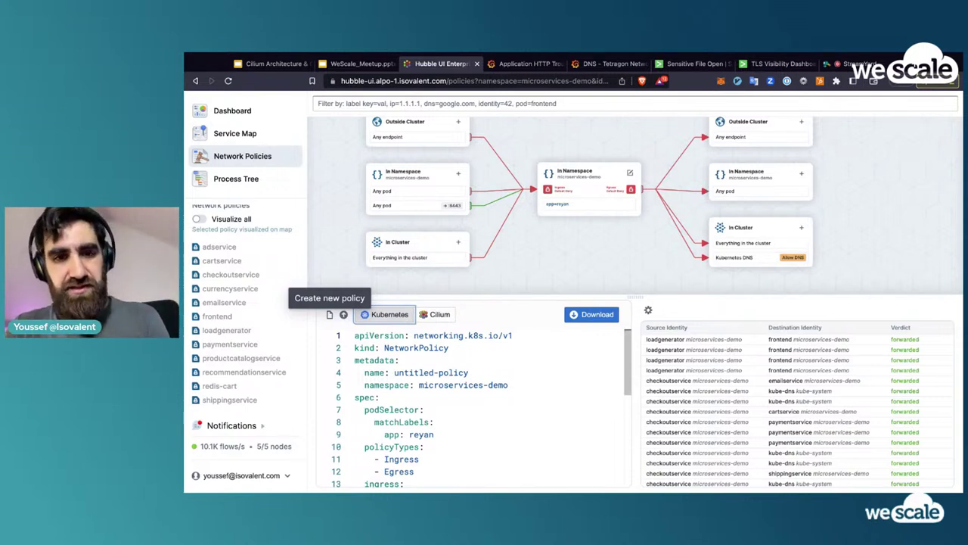
scroll(473, 408, down, 3)
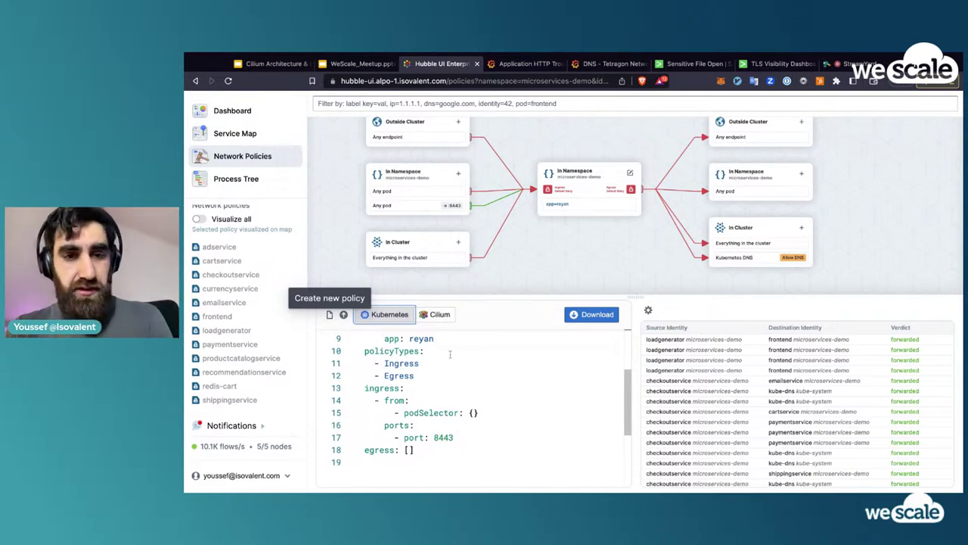
scroll(451, 355, up, 3)
scroll(450, 354, down, 2)
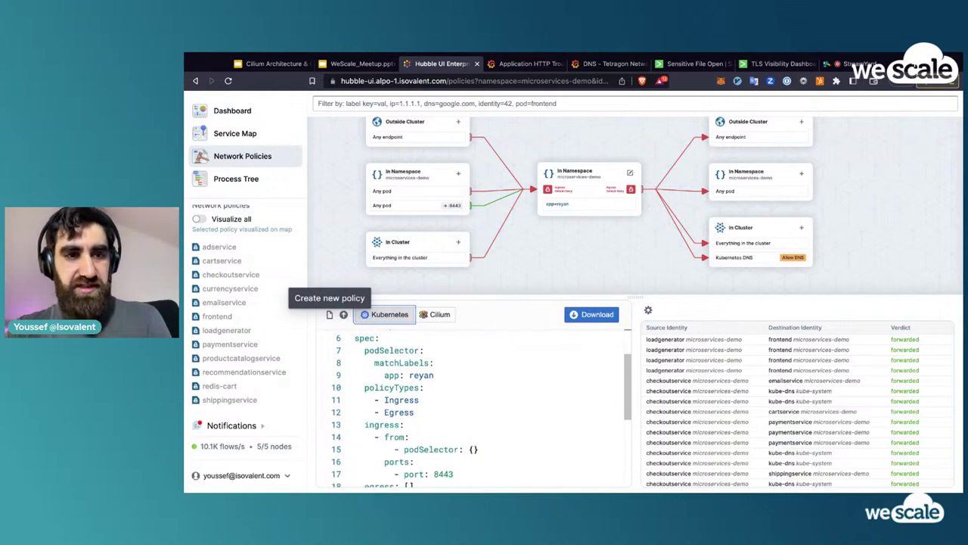
- Try to view the process tree of the checkoutservice-7dc67d866f-gr4pz pod in the microservices-demo namespace
click(287, 181)
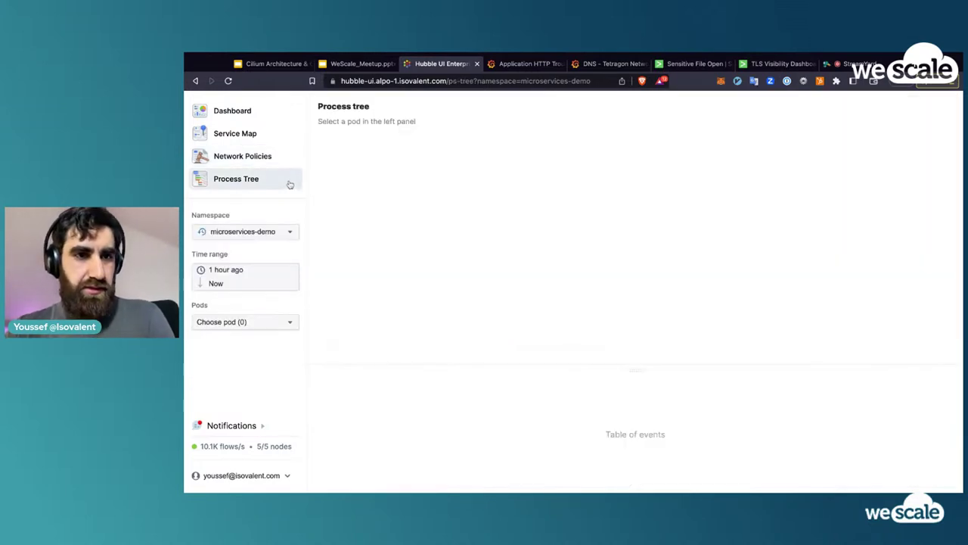
click(277, 322)
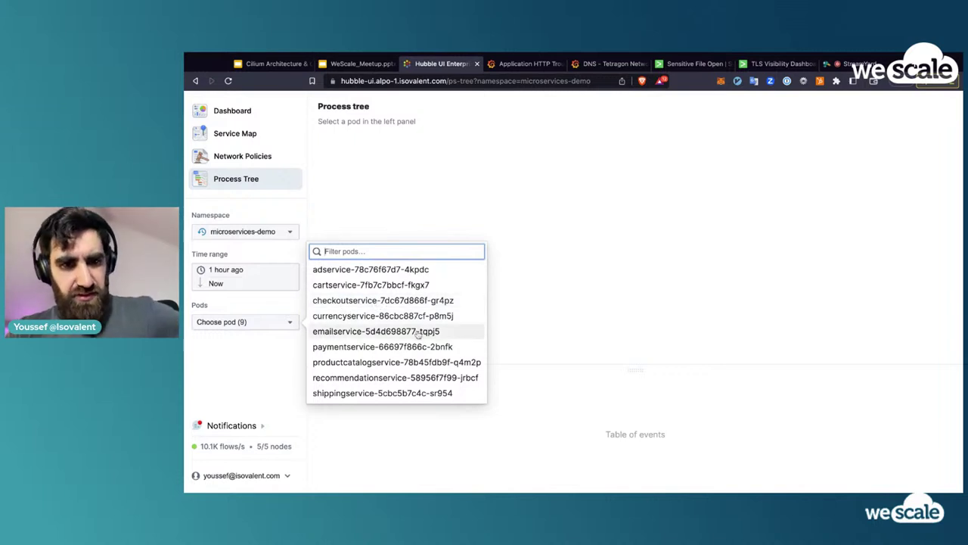
click(427, 301)
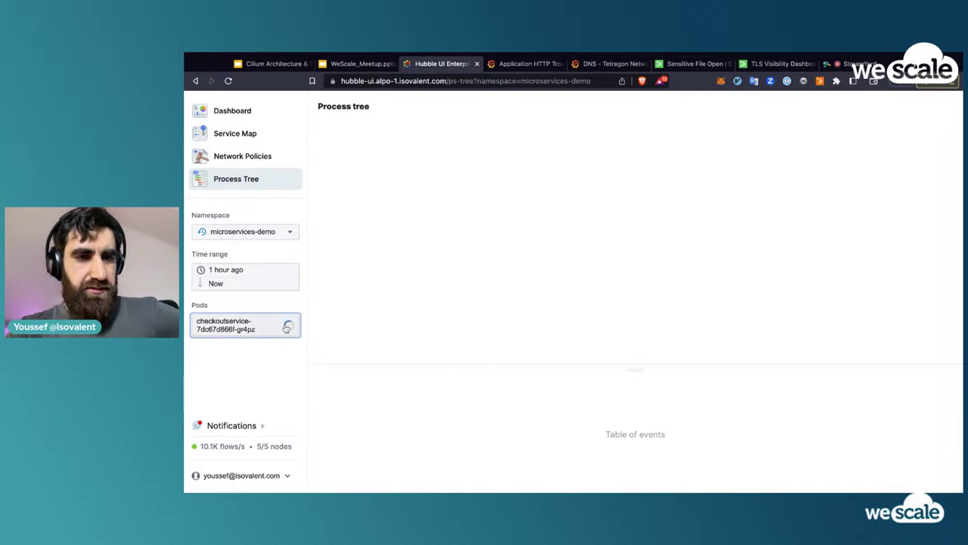
click(287, 328)
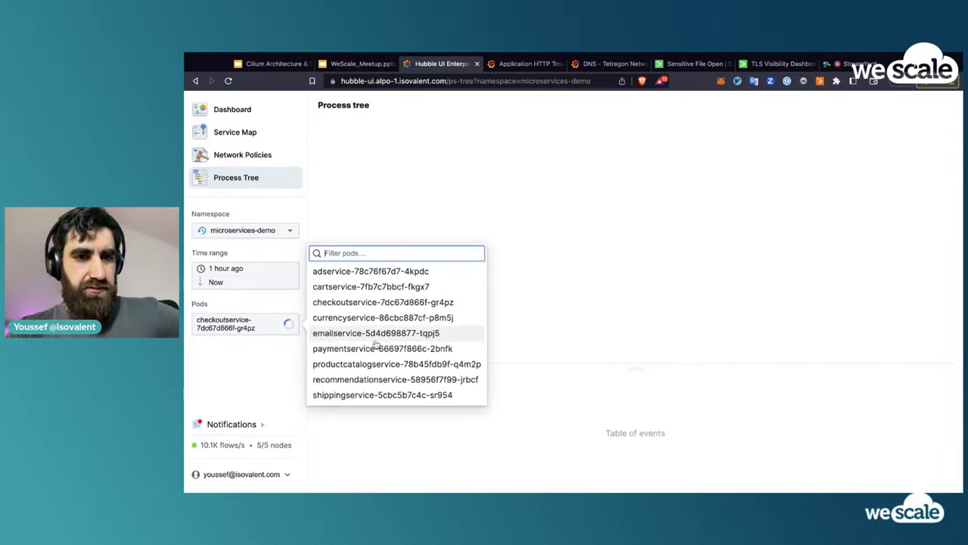
click(539, 233)
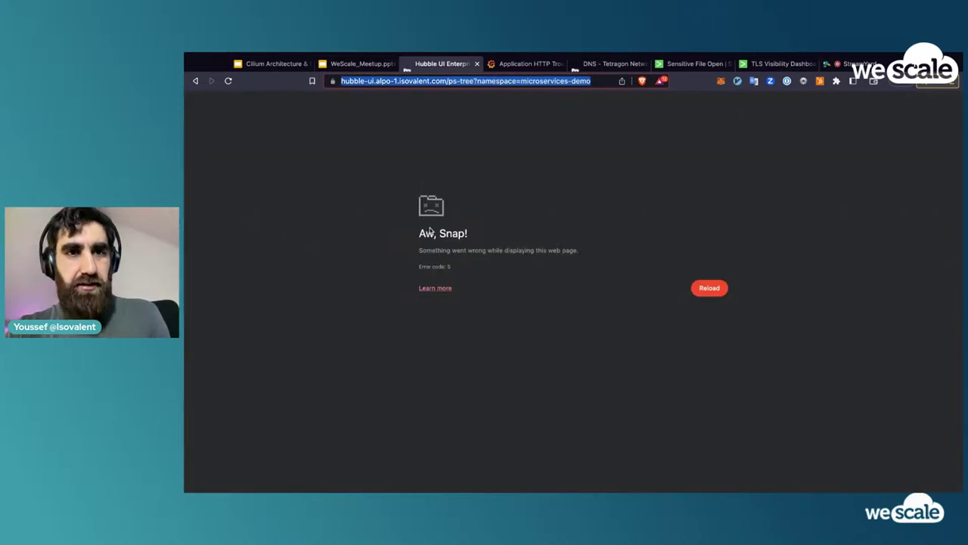
- Reload the crashed Hubble UI page
click(709, 289)
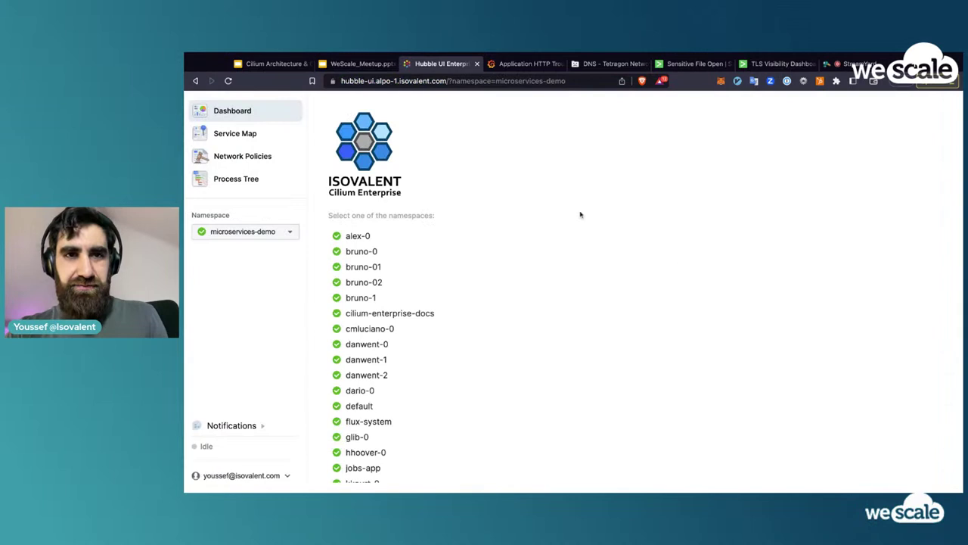
- Show the process tree of the crawler-69d6755789-p5mbv pod in the natalia-0 namespace
click(276, 186)
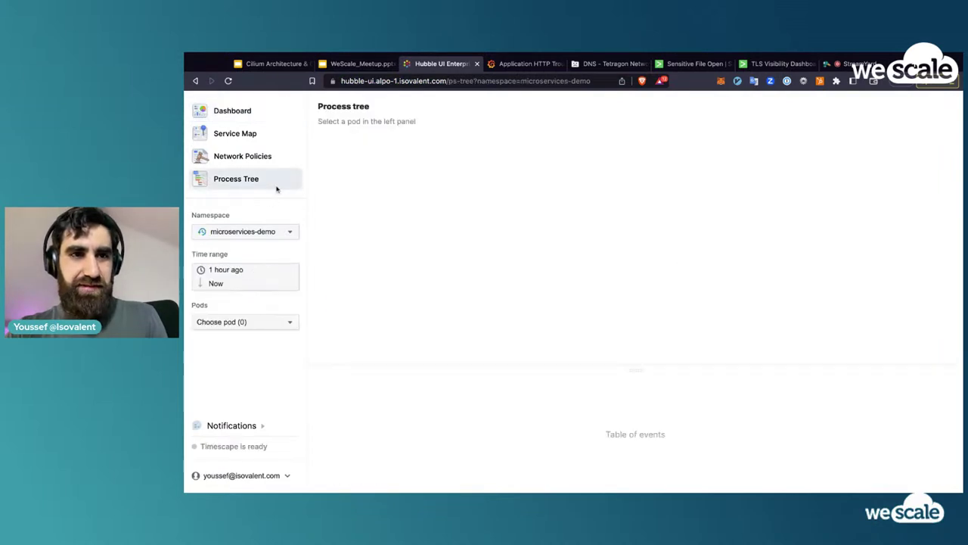
click(272, 235)
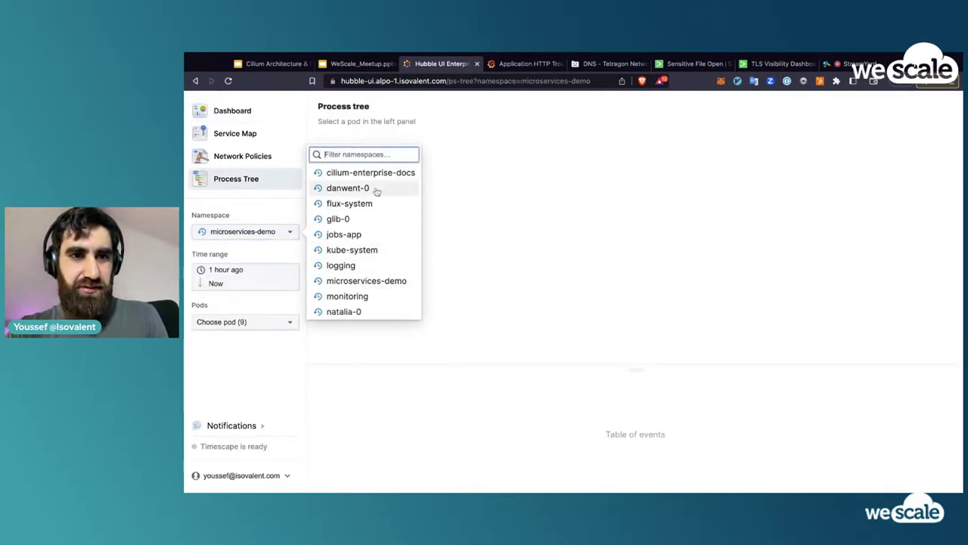
scroll(376, 192, down, 2)
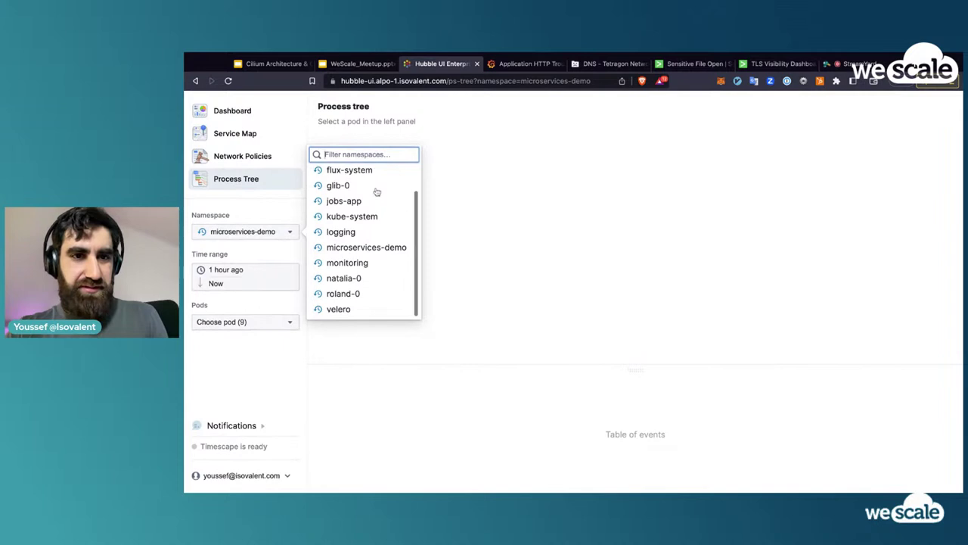
click(359, 279)
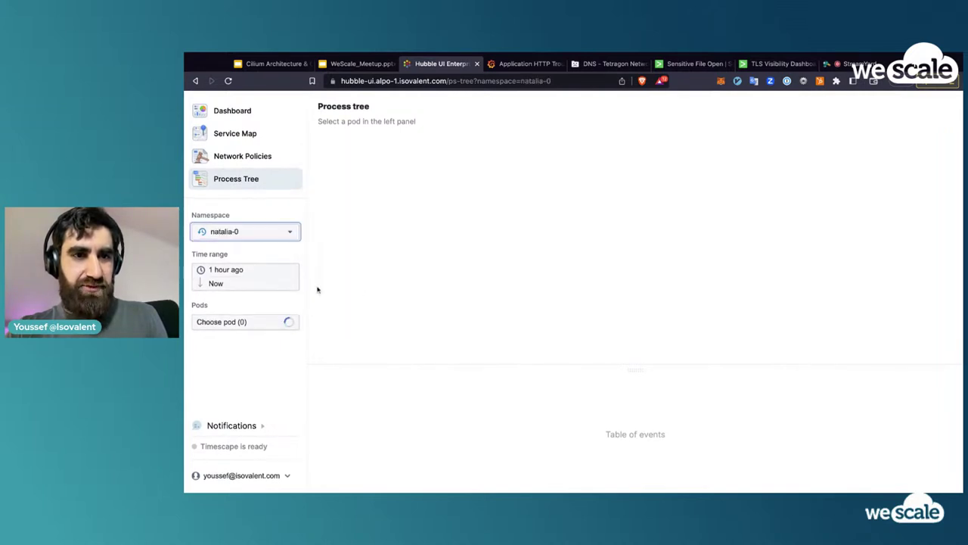
click(288, 321)
click(321, 330)
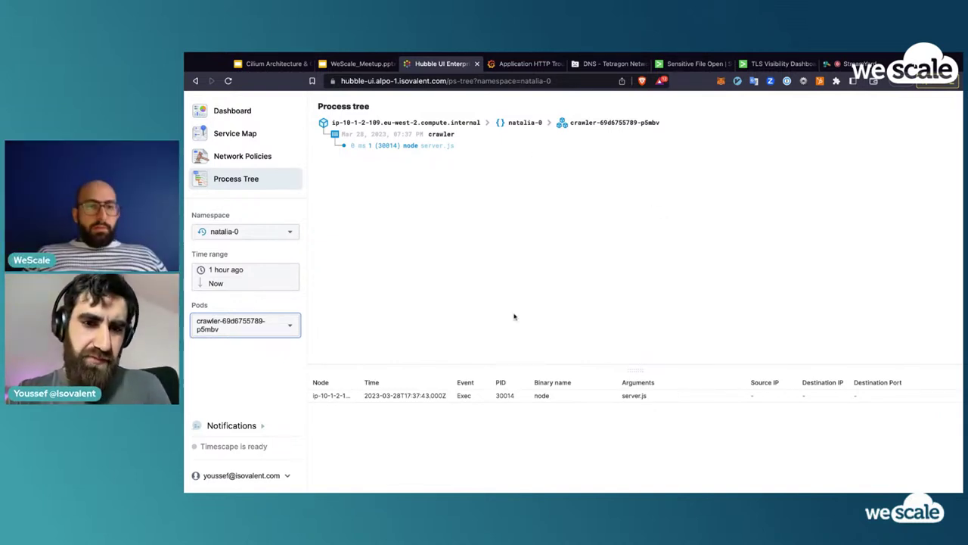
- Show the event details of the crawler's node server.js process and enlarge the events area
click(631, 369)
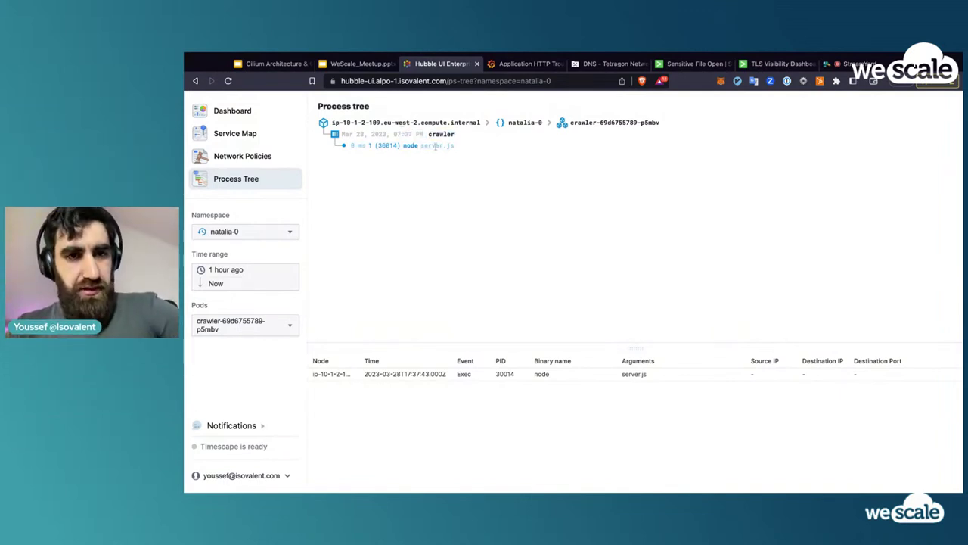
drag(414, 146, 453, 147)
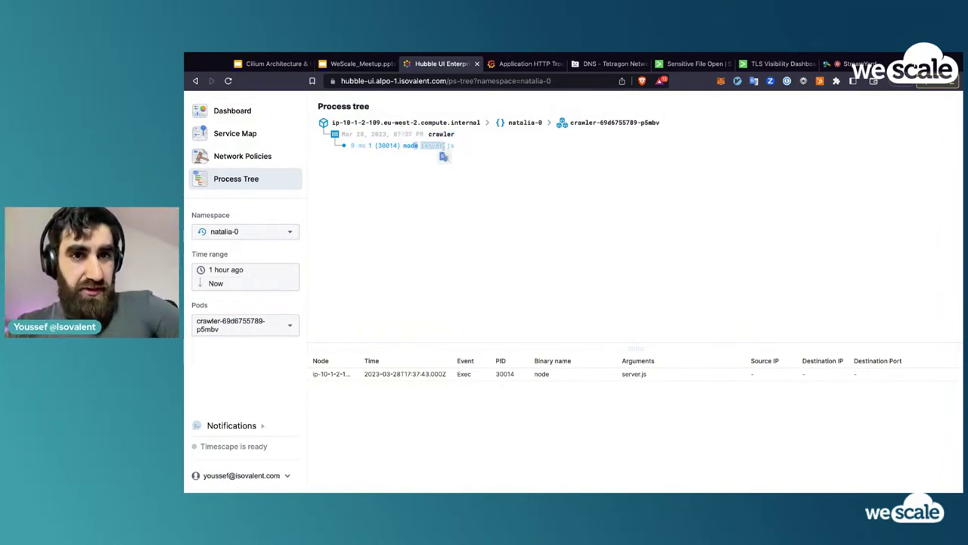
click(476, 380)
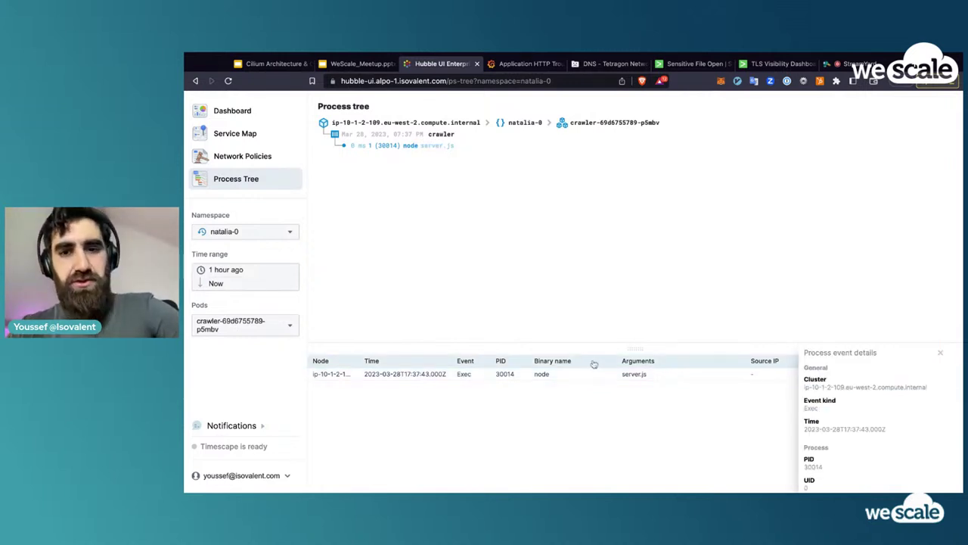
drag(603, 343, 640, 212)
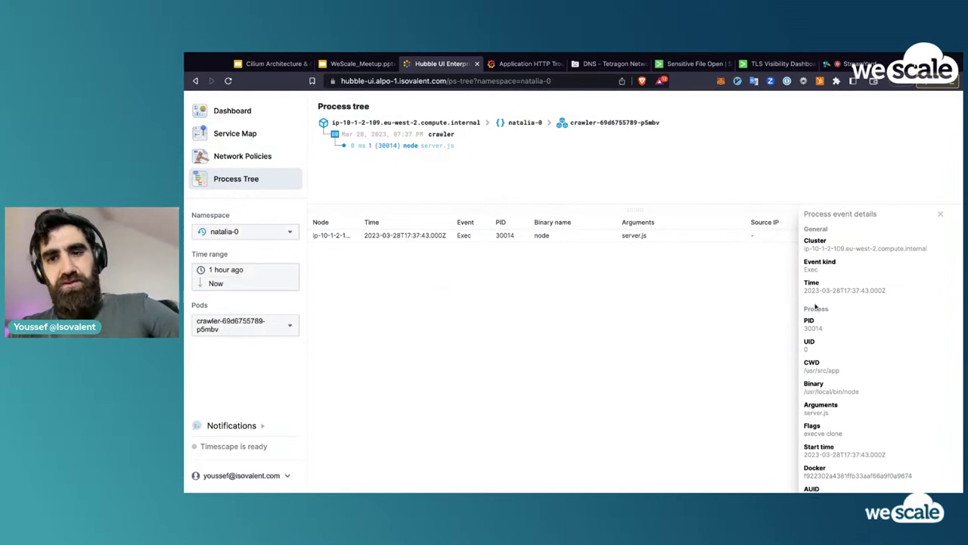
- Examine the exec event's process, pod and container details, including the working directory, binary, labels and image
scroll(816, 306, down, 3)
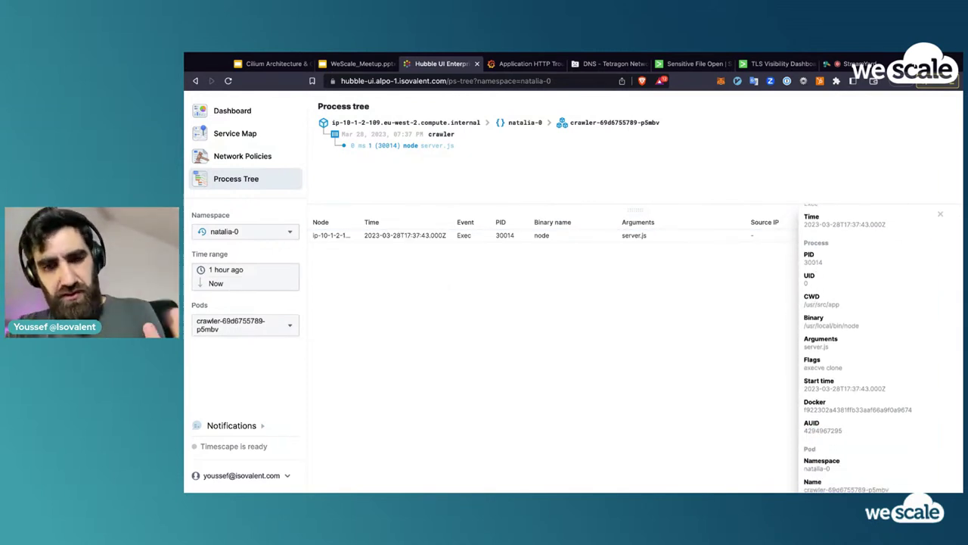
scroll(907, 315, down, 1)
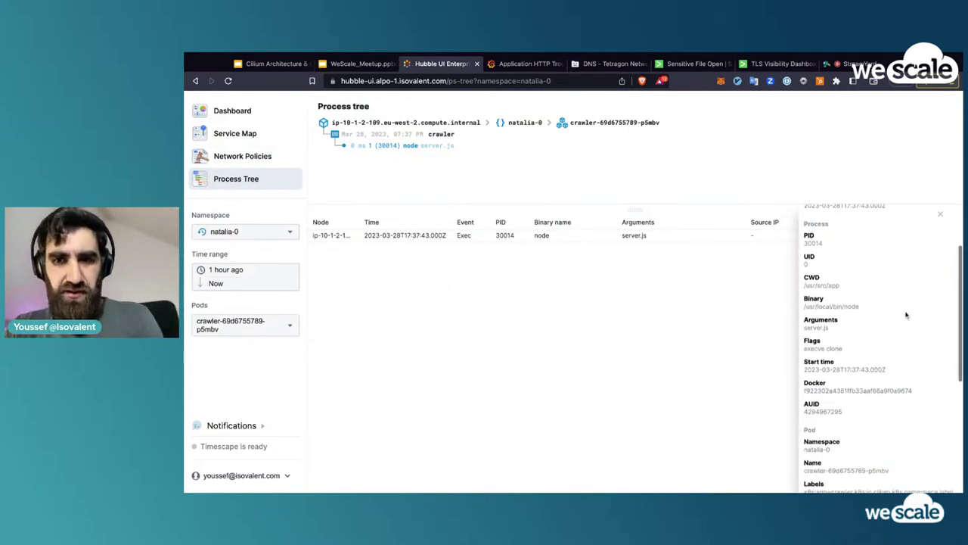
drag(806, 278, 860, 307)
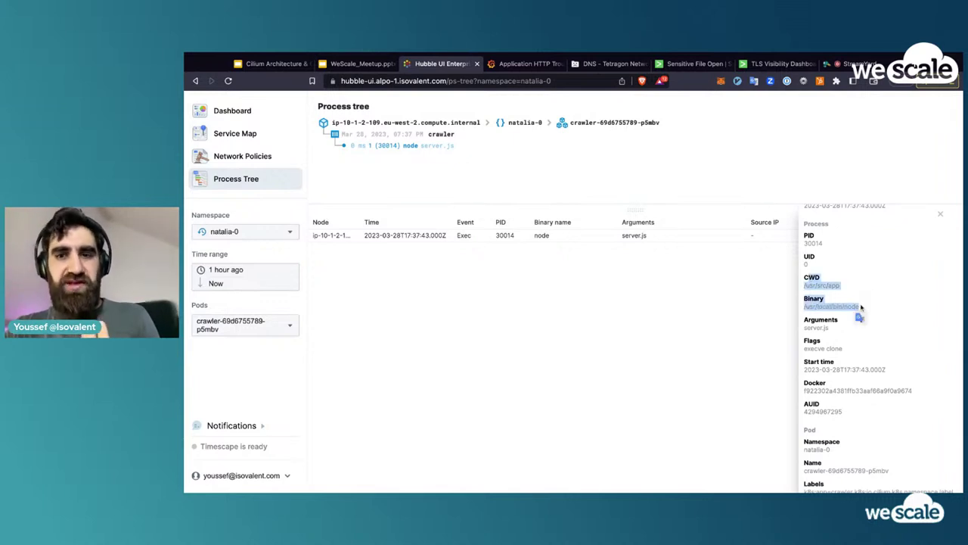
scroll(893, 340, down, 1)
scroll(894, 340, down, 5)
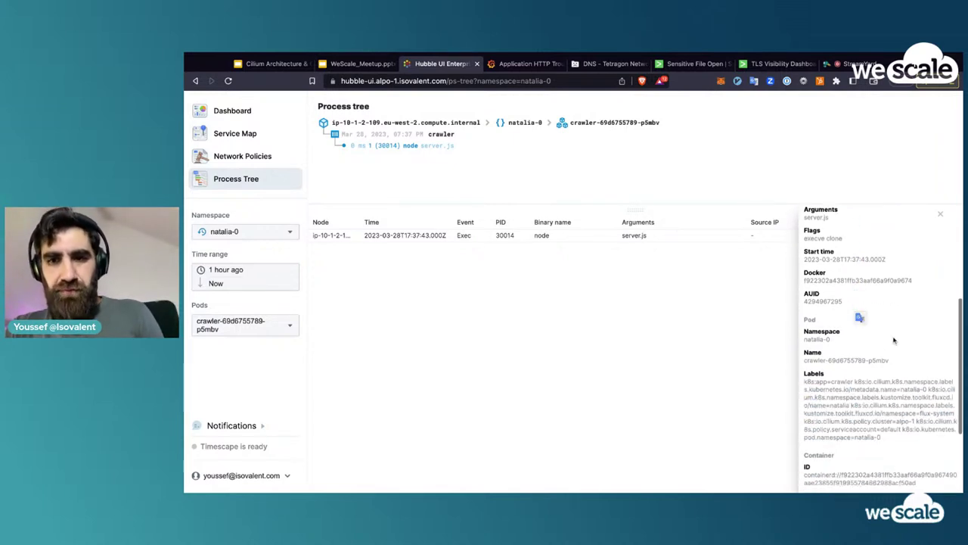
scroll(894, 340, down, 2)
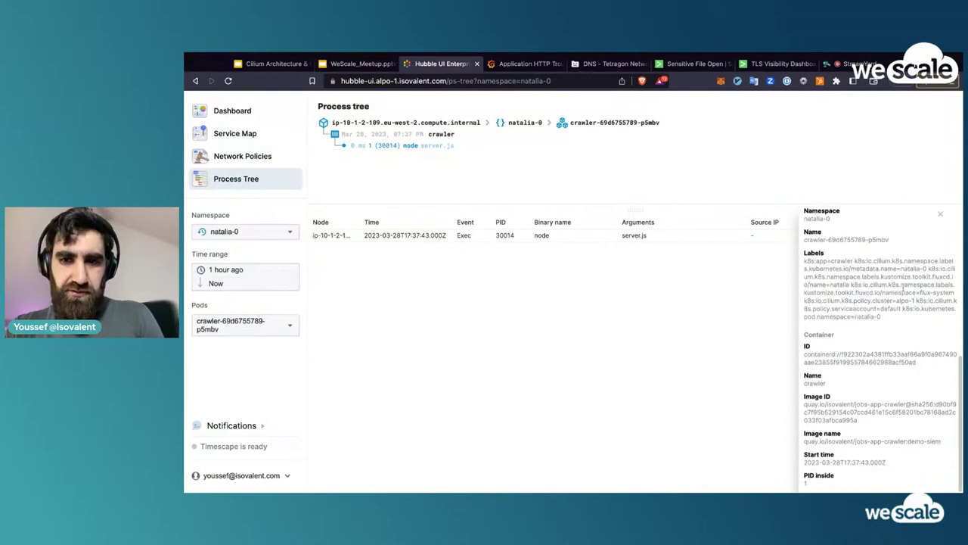
scroll(895, 405, up, 7)
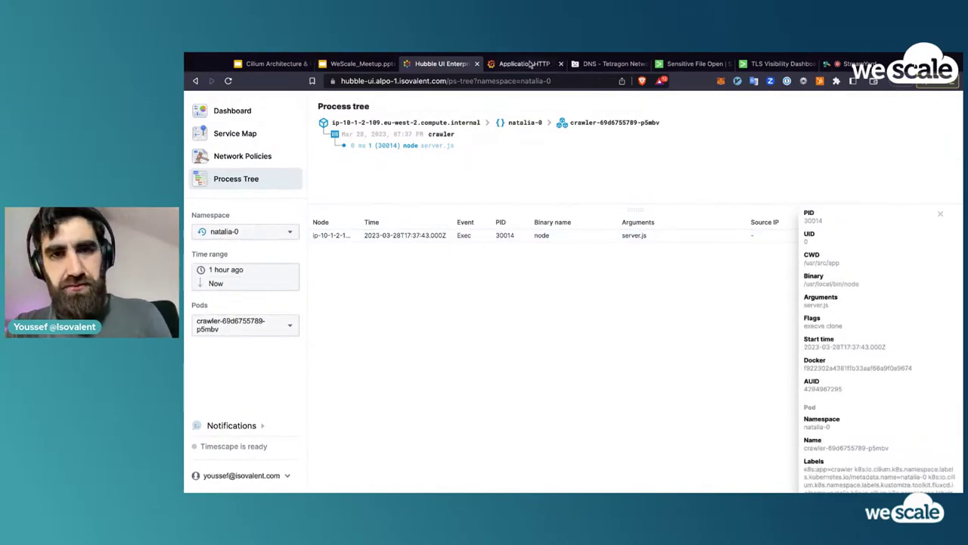
- Switch to the Application HTTP Troubleshooting dashboard in Grafana and examine its TCP, DNS and network policy denial metrics
click(529, 64)
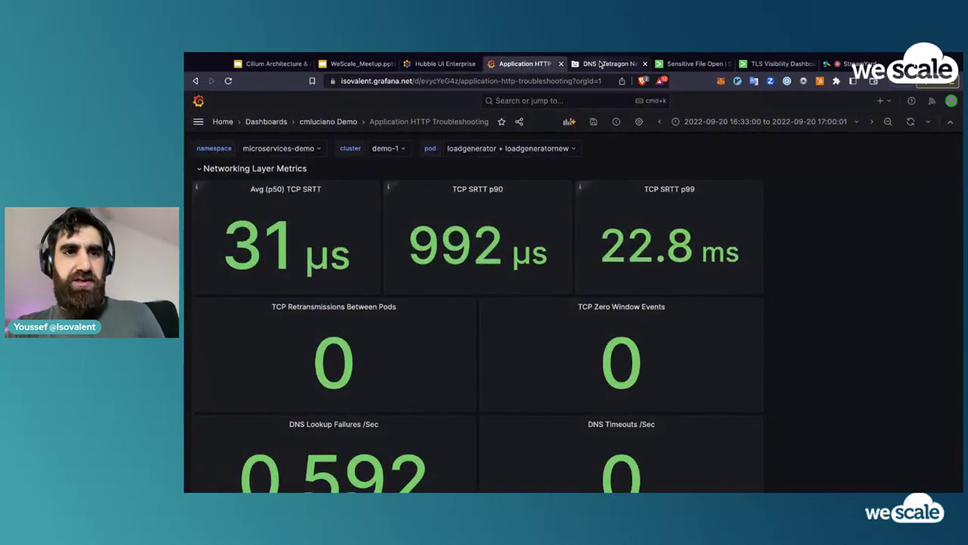
click(600, 64)
click(709, 317)
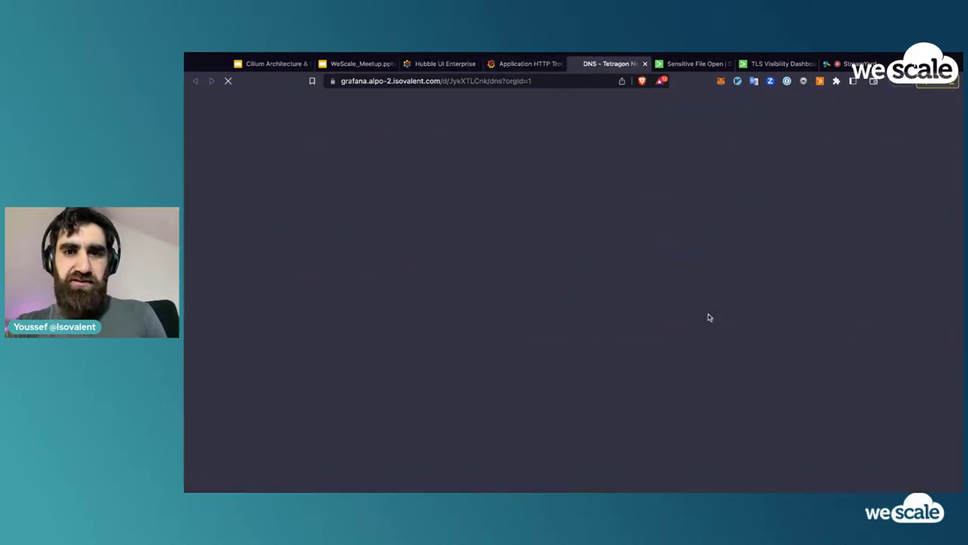
click(530, 64)
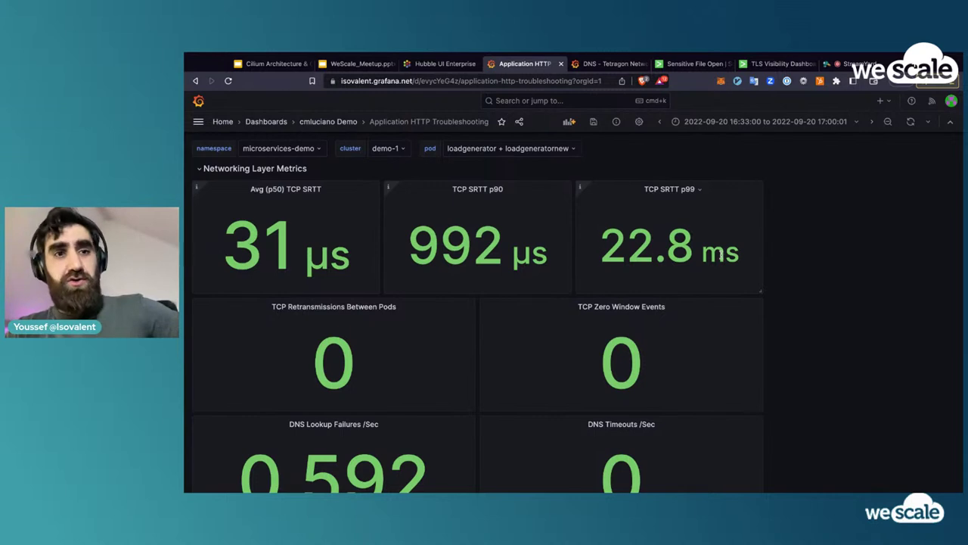
scroll(670, 227, down, 2)
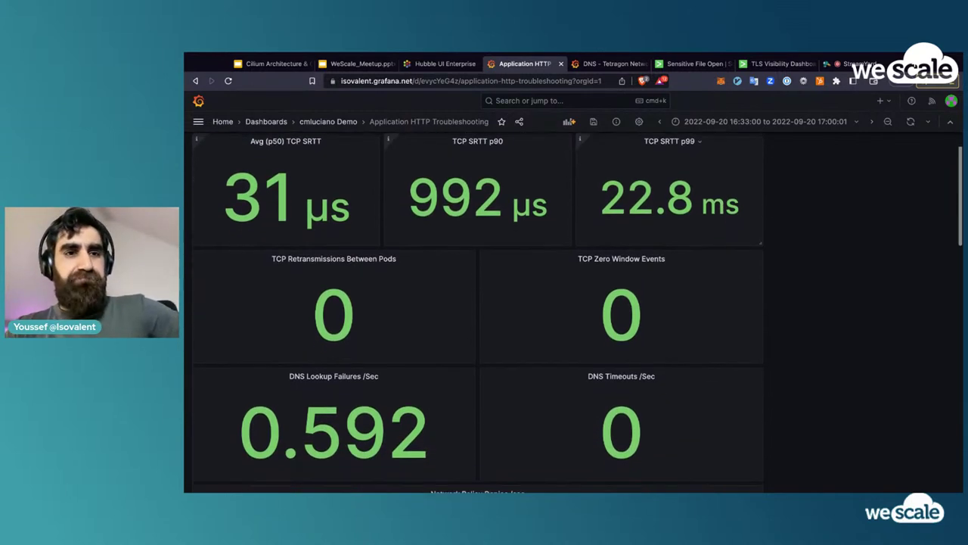
scroll(669, 227, down, 5)
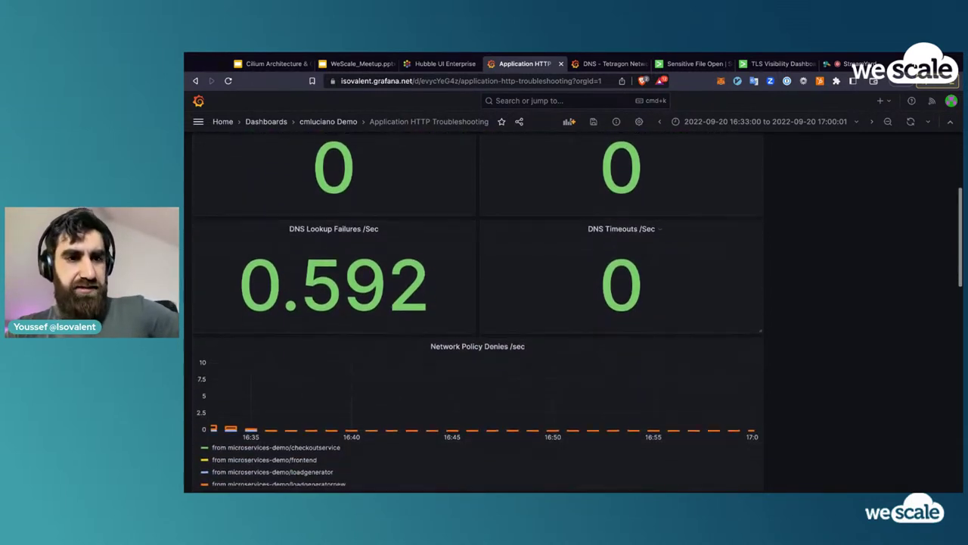
- Examine the App Wide View's HTTP error rate, request latencies and service-to-service response and error charts
scroll(477, 310, down, 10)
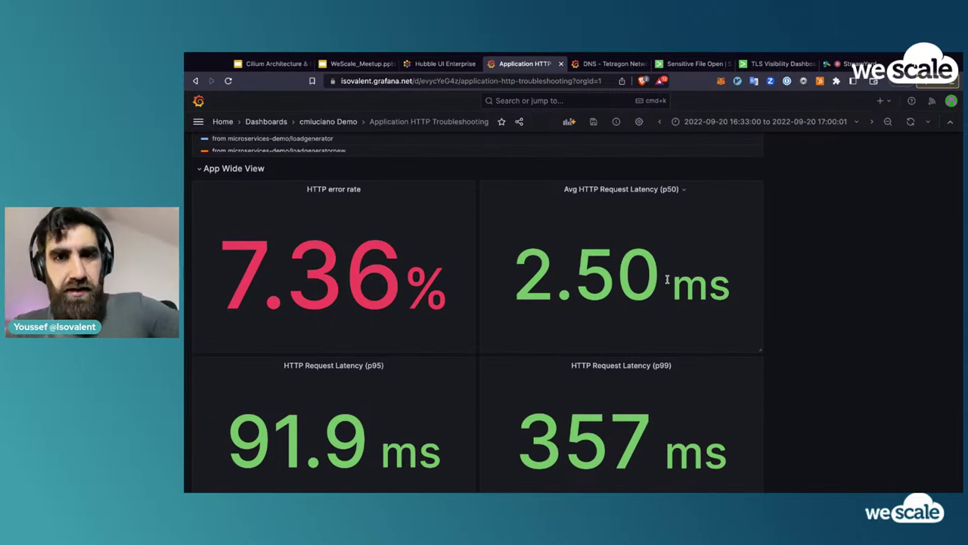
scroll(667, 279, down, 1)
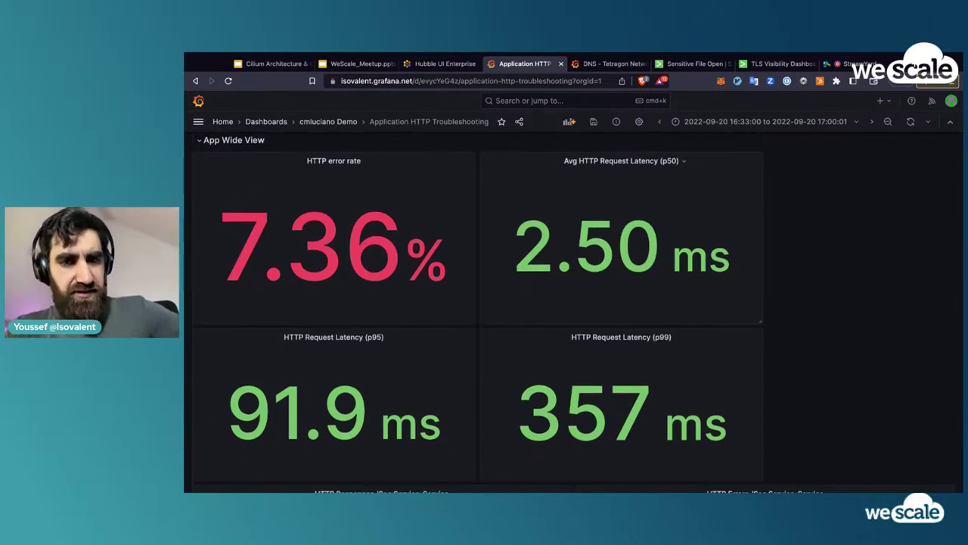
scroll(573, 311, down, 5)
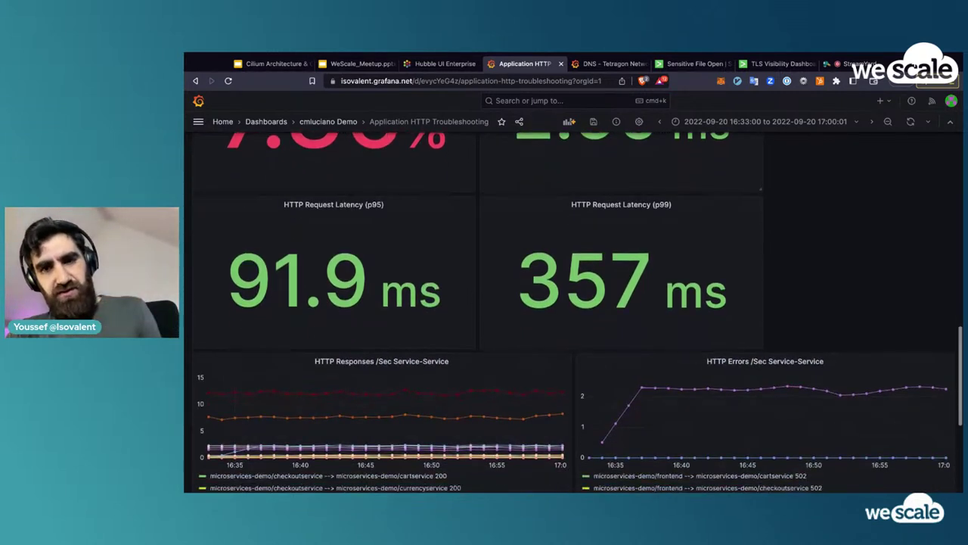
scroll(573, 312, down, 4)
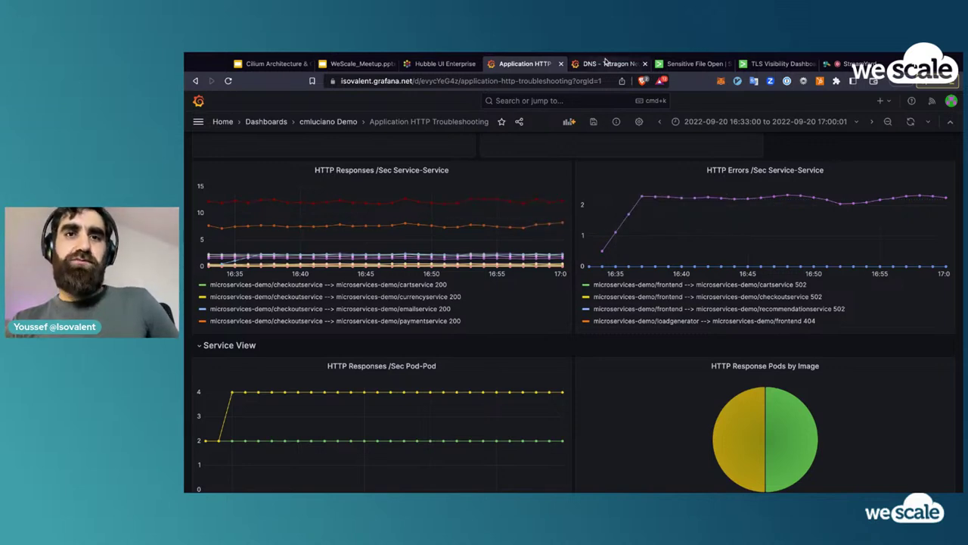
- Show the Tetragon Networking DNS dashboard and examine its request and response charts, errors by binary and top DNS names
click(606, 62)
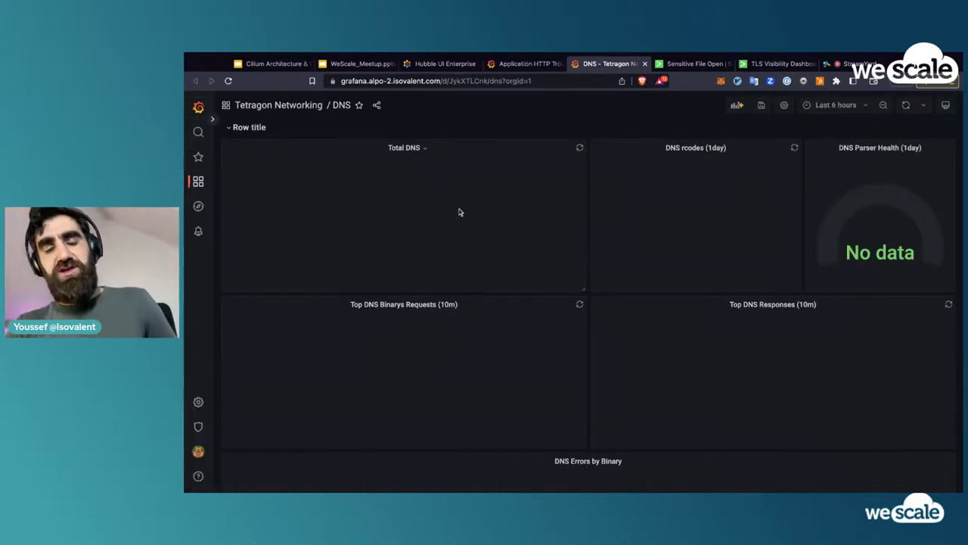
scroll(553, 181, down, 3)
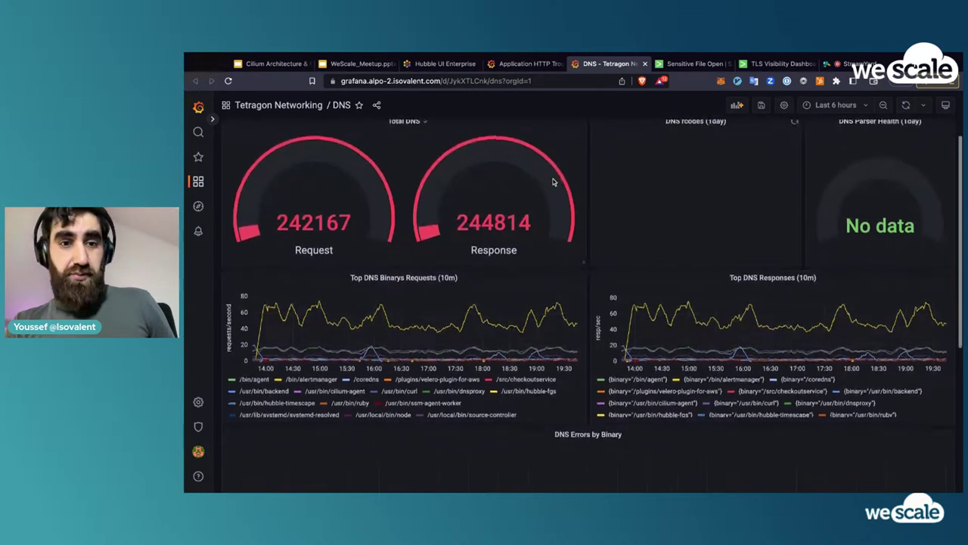
scroll(408, 227, down, 2)
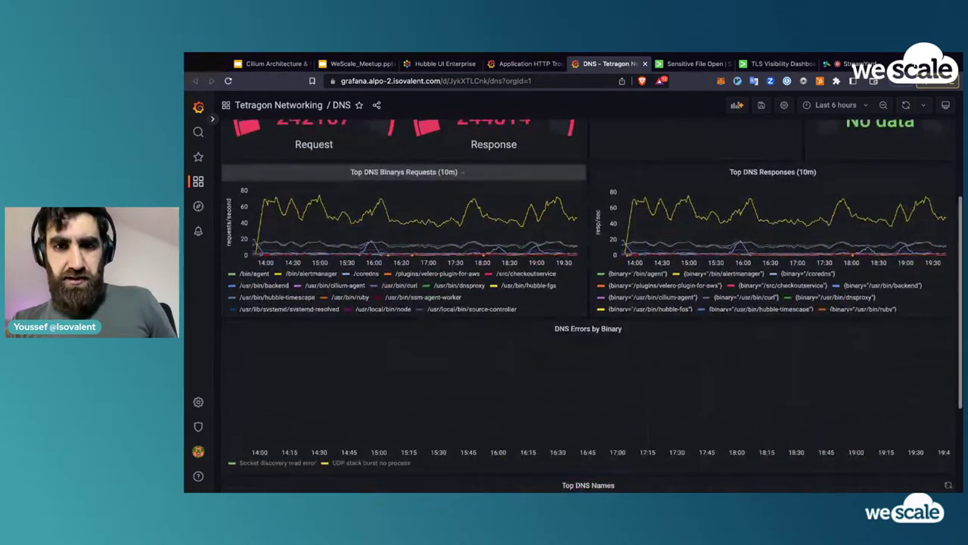
scroll(449, 218, up, 1)
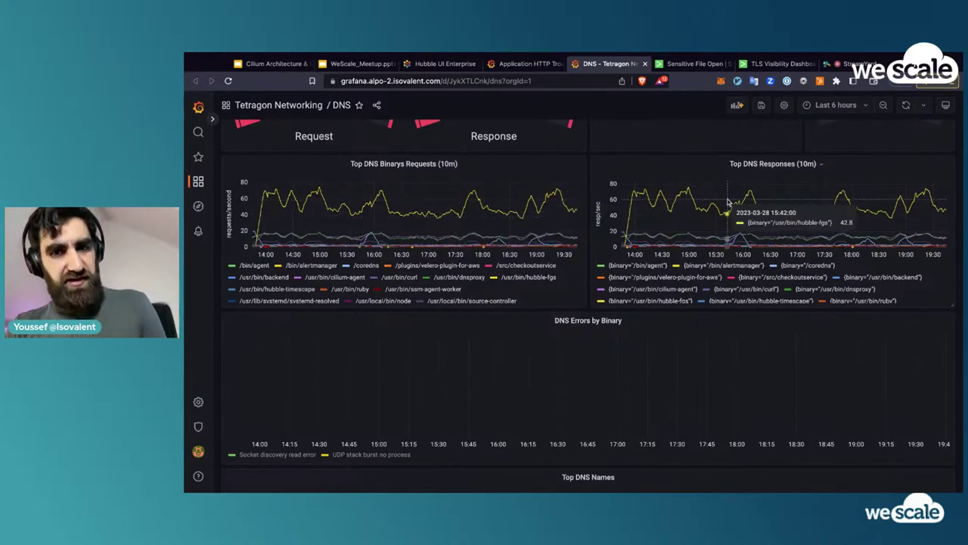
scroll(728, 203, down, 3)
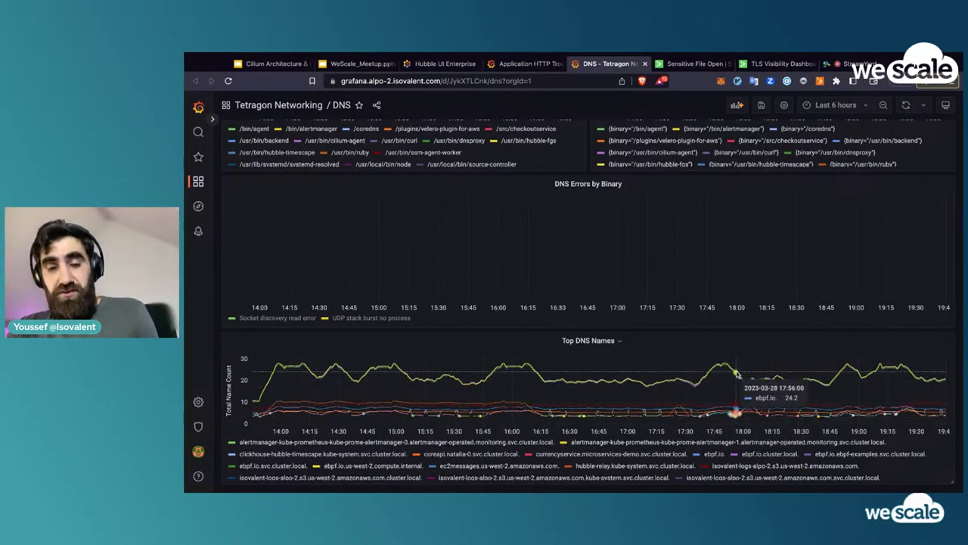
scroll(758, 333, up, 1)
scroll(757, 333, up, 5)
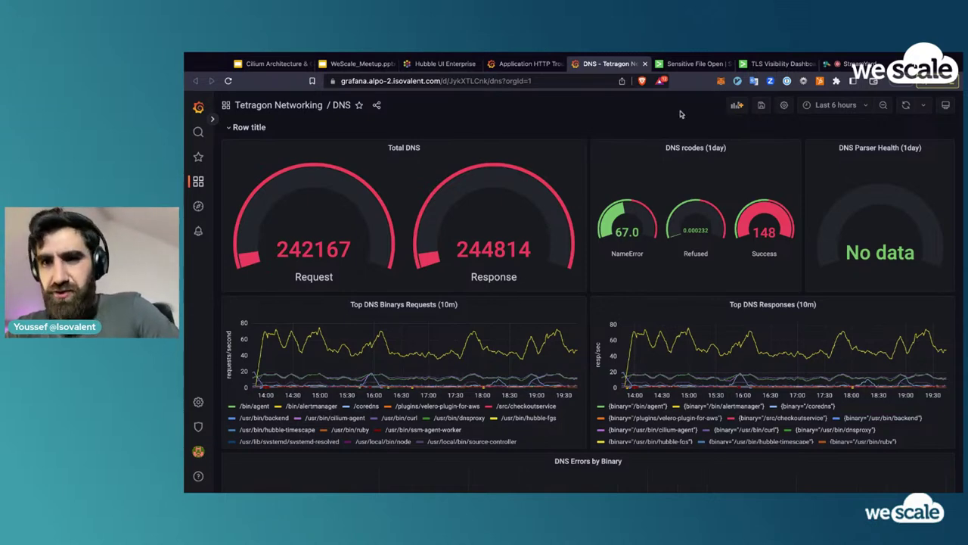
- Switch to Splunk's Sensitive File Open dashboard and examine the coreapi binaries, accessed file names and /etc/passwd charts
click(704, 66)
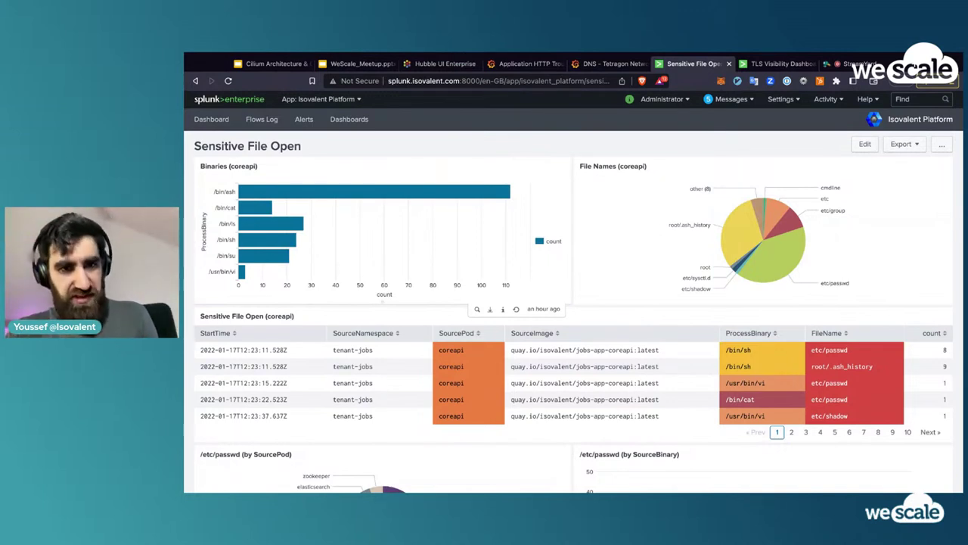
scroll(574, 291, down, 2)
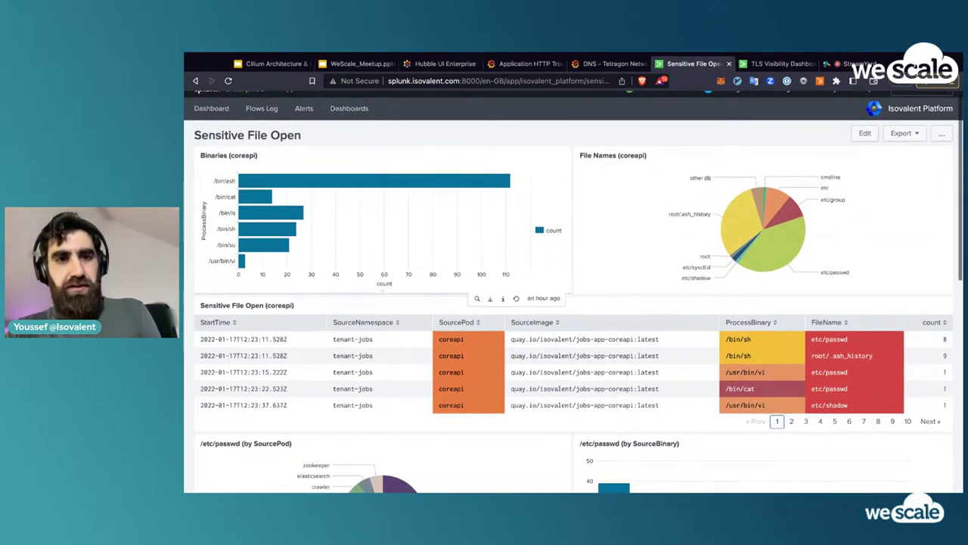
scroll(412, 336, down, 1)
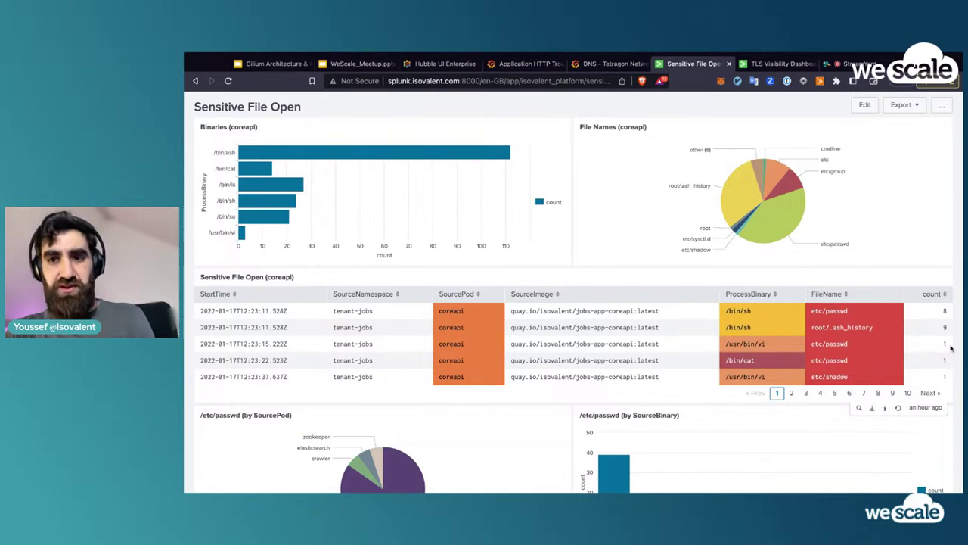
scroll(874, 332, down, 2)
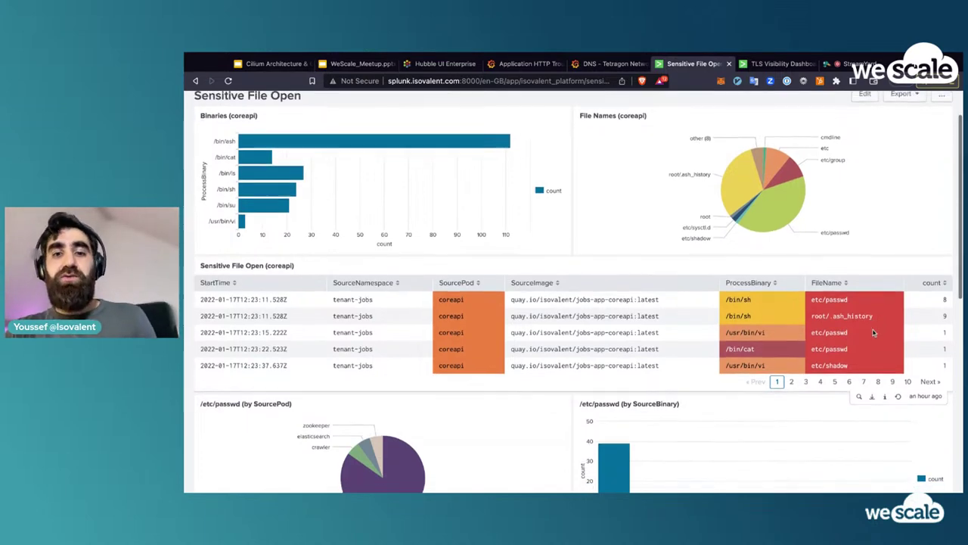
scroll(874, 332, down, 3)
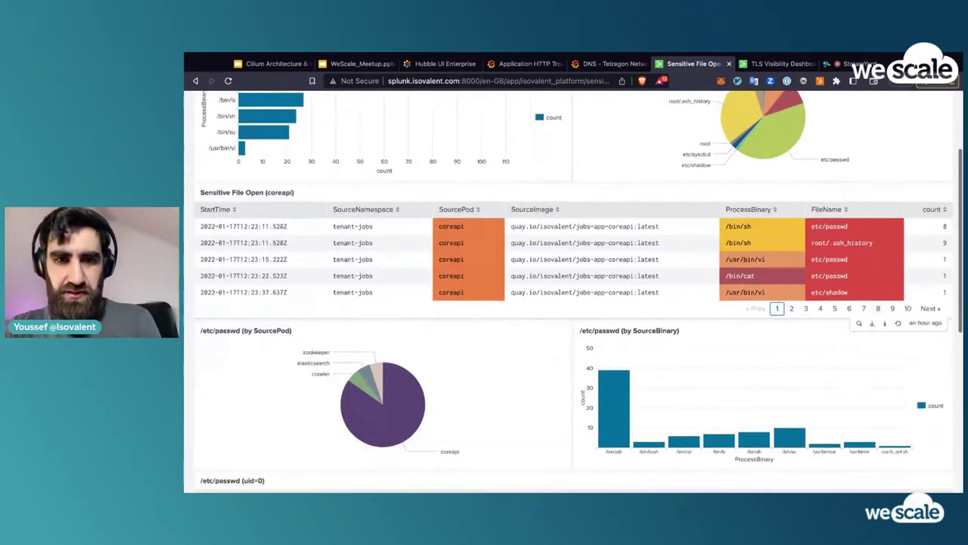
- Examine the weak version, supported version and cipher charts in Splunk's TLS Visibility dashboard, and return to the StreamYard studio
scroll(874, 332, down, 4)
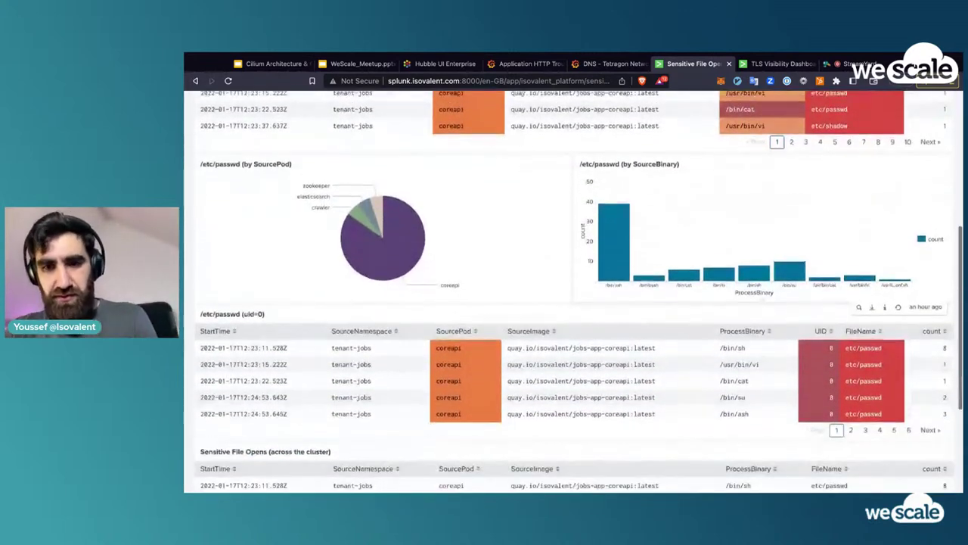
click(779, 64)
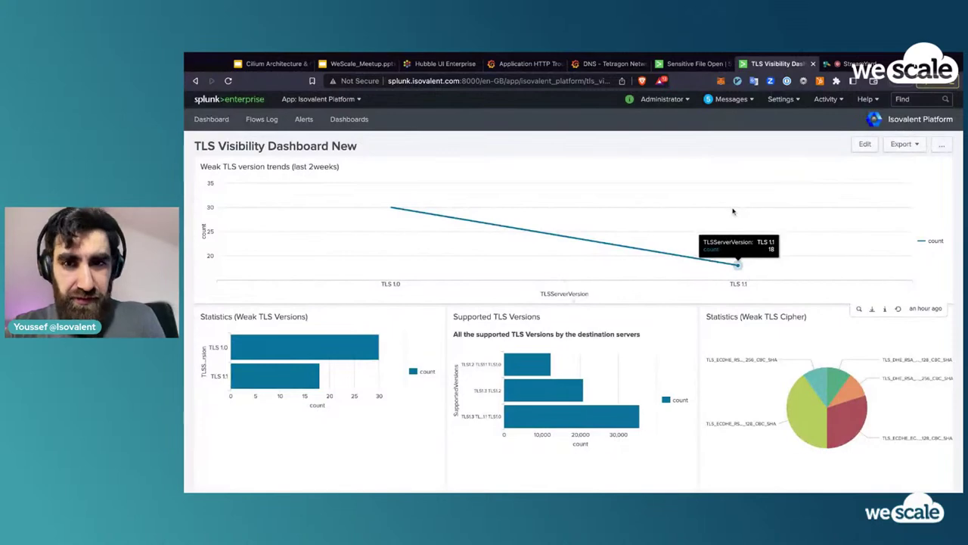
scroll(733, 211, down, 1)
scroll(737, 243, down, 2)
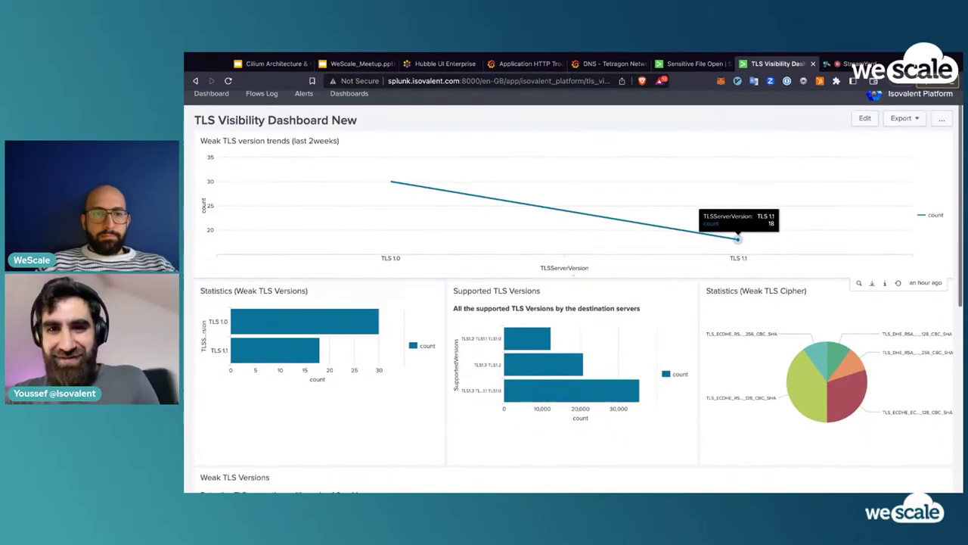
scroll(738, 197, down, 7)
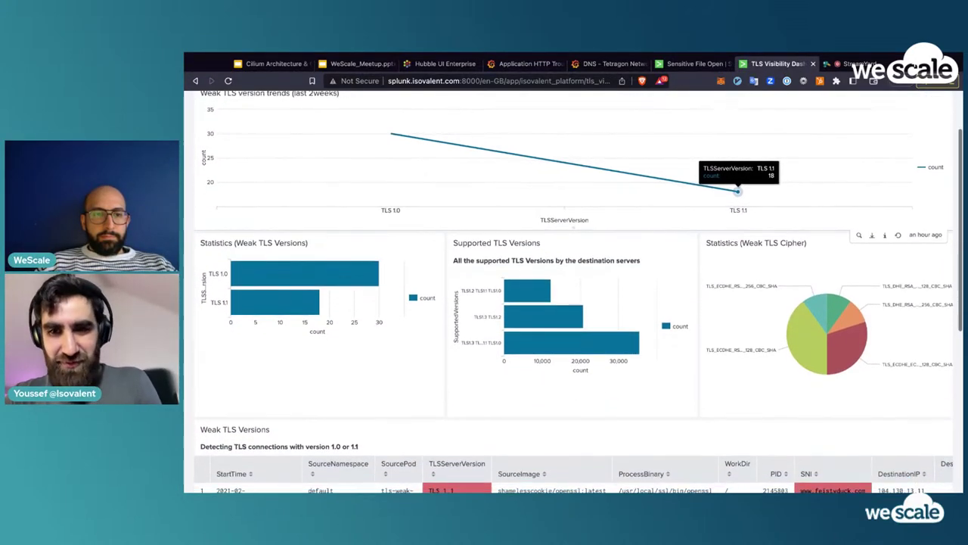
scroll(738, 257, up, 10)
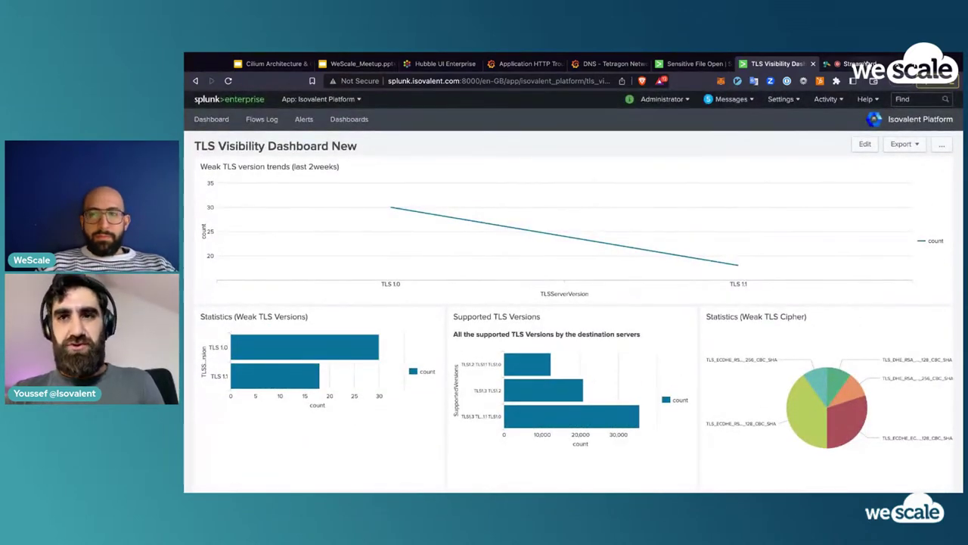
click(855, 64)
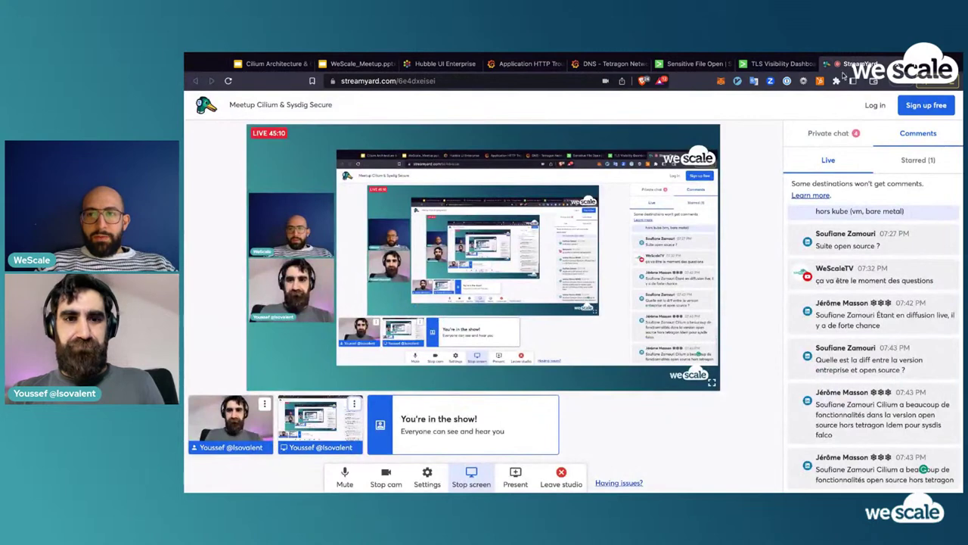
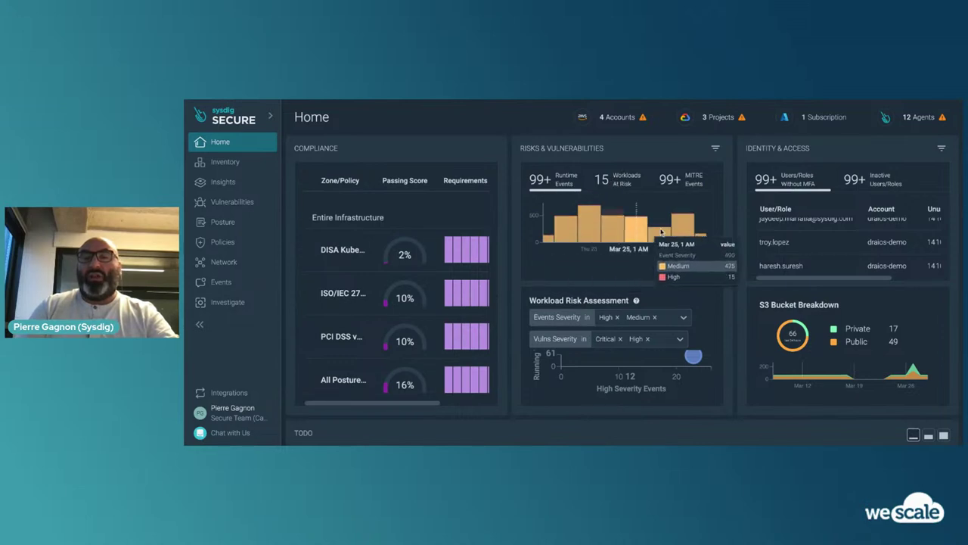
- Review Workloads At Risk, Runtime Events, the users without MFA and the S3 Bucket Breakdown on the Sysdig Secure Home page
click(626, 182)
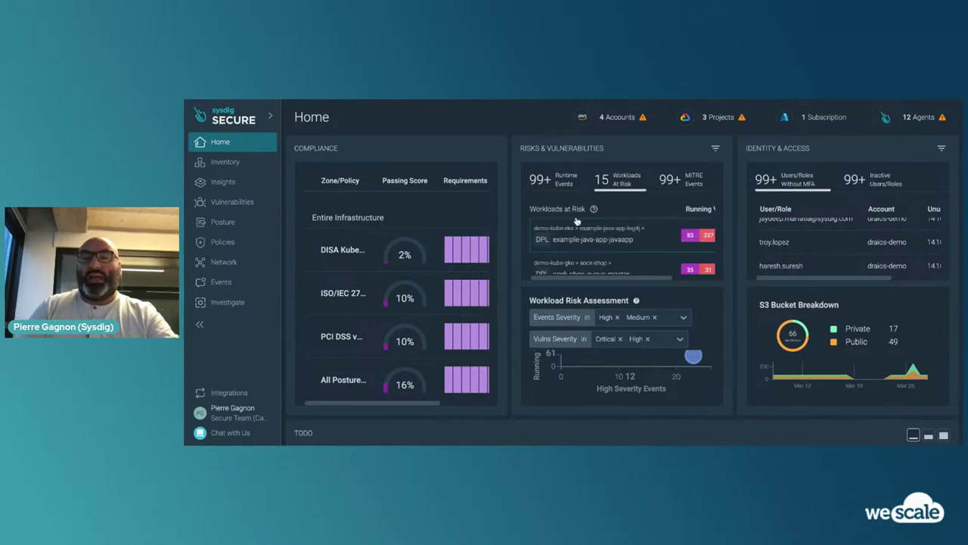
click(550, 181)
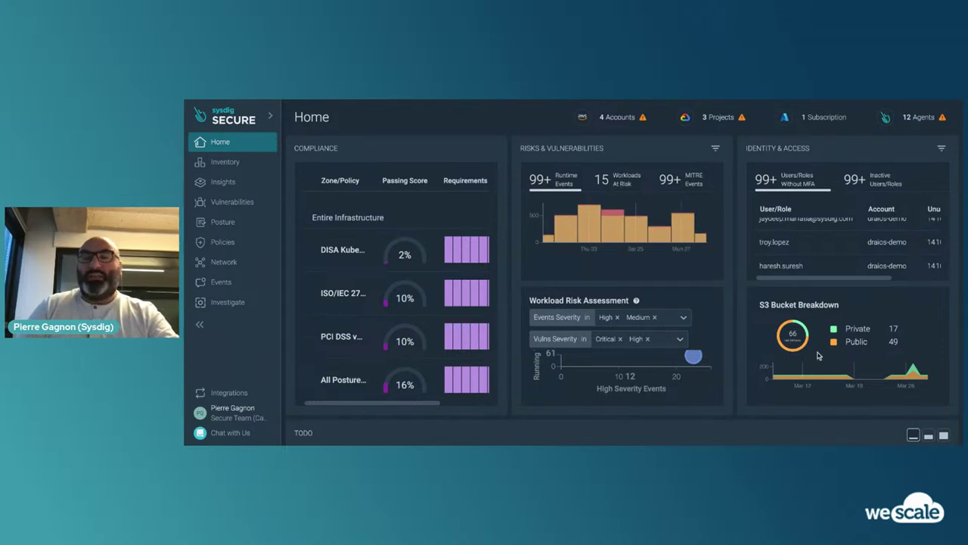
scroll(840, 248, down, 1)
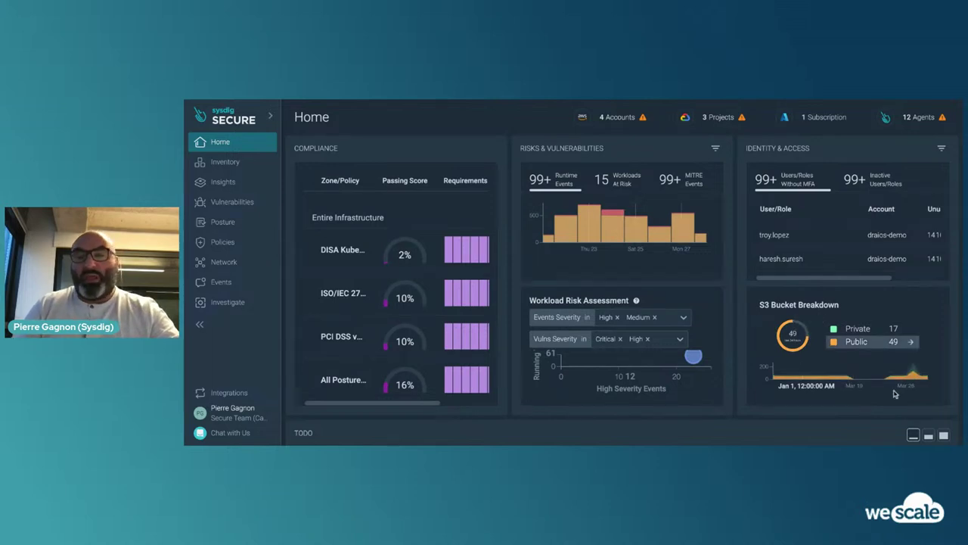
- Expand the TODO area to its largest size and review the compliance and identity recommendations
click(929, 435)
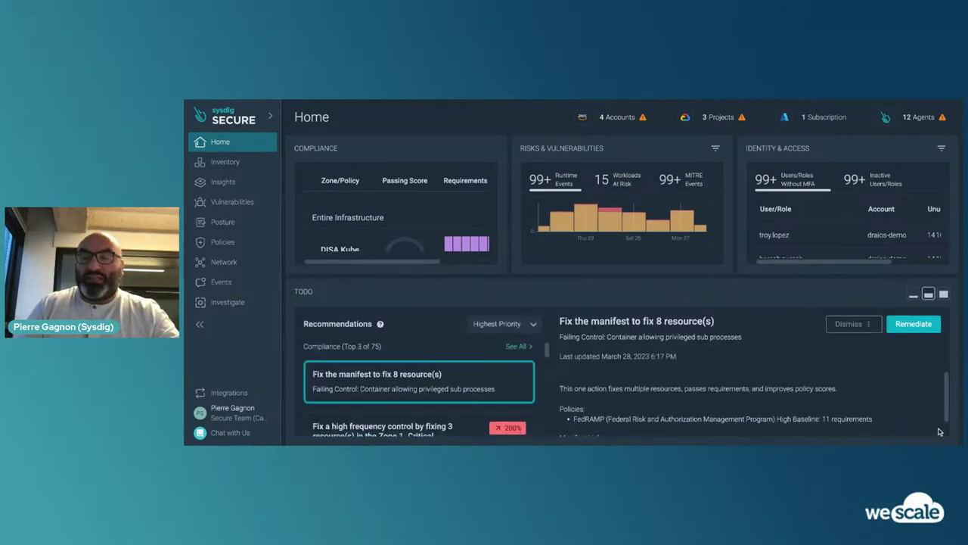
click(944, 295)
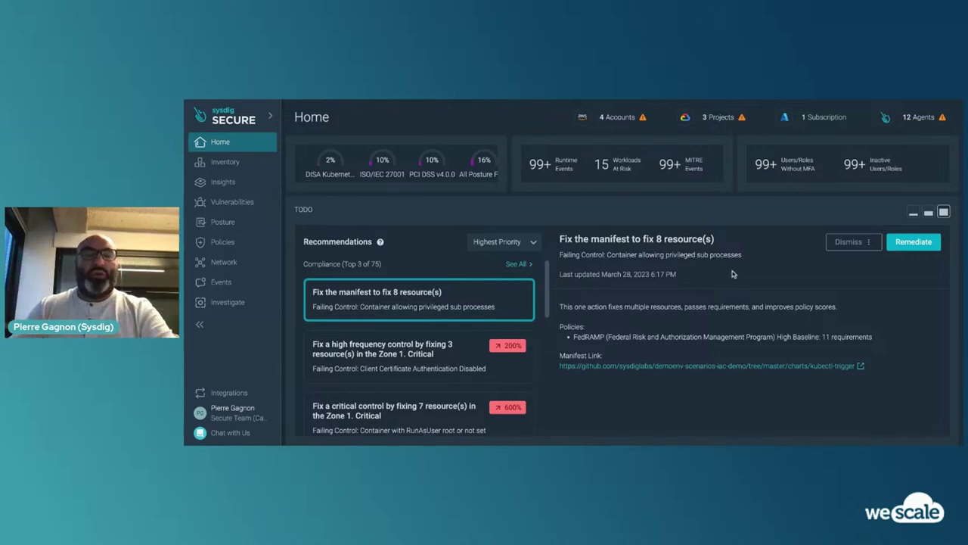
scroll(465, 316, down, 1)
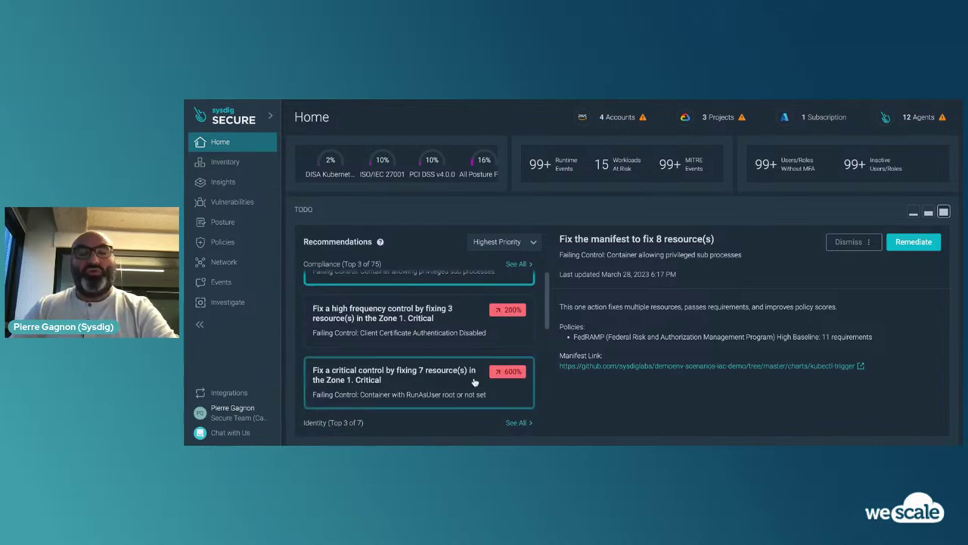
scroll(475, 382, down, 3)
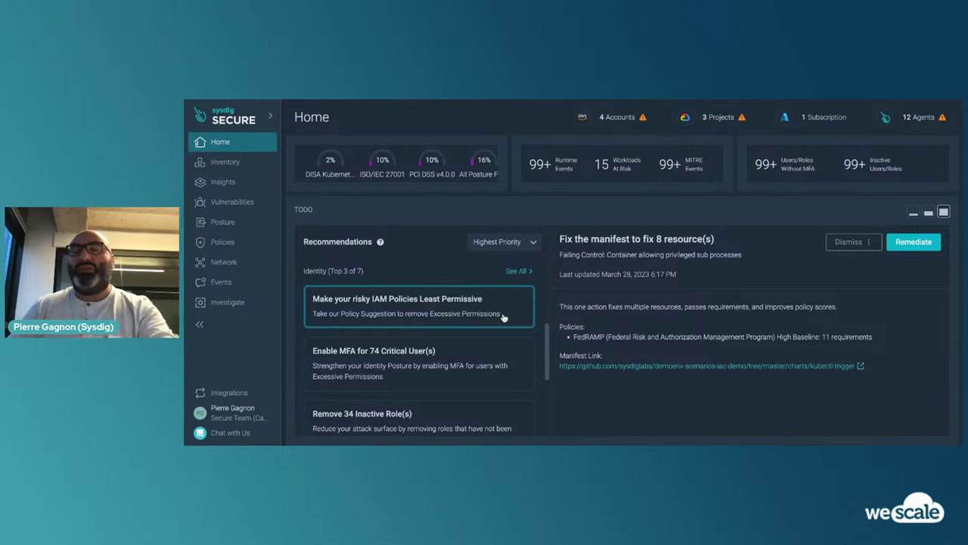
scroll(508, 319, up, 3)
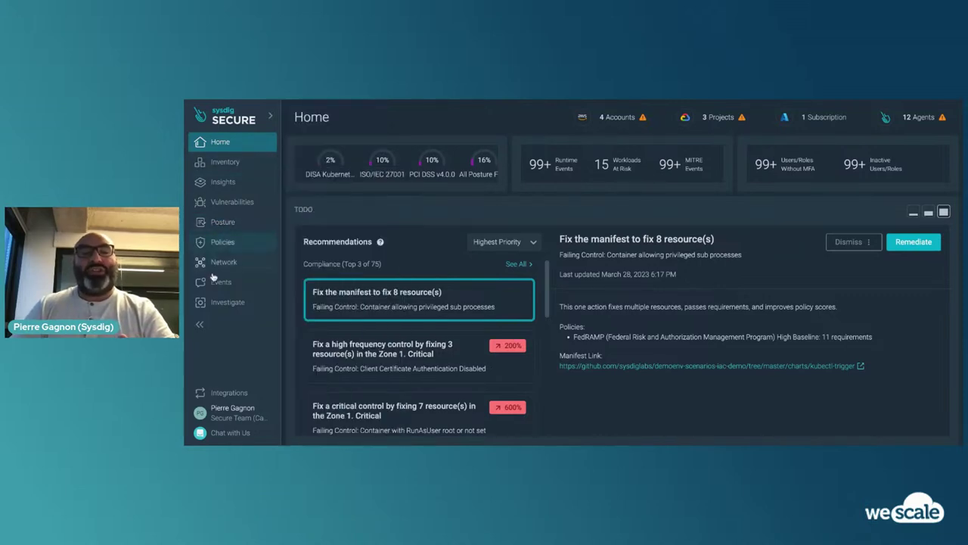
- Show the Events feed, filter it to the MITRE defense evasion category and look through the matching events
mouse_move(231, 183)
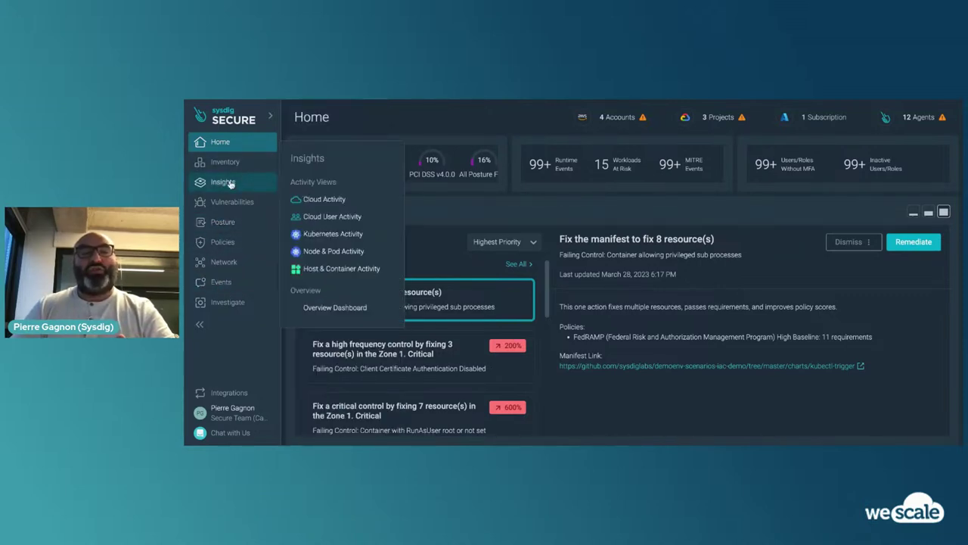
click(222, 282)
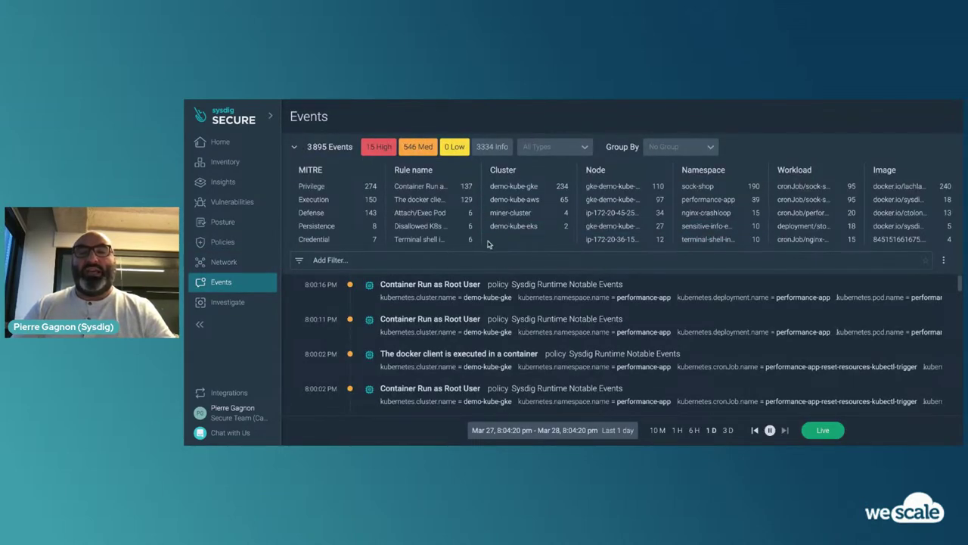
scroll(602, 276, down, 5)
scroll(609, 302, up, 5)
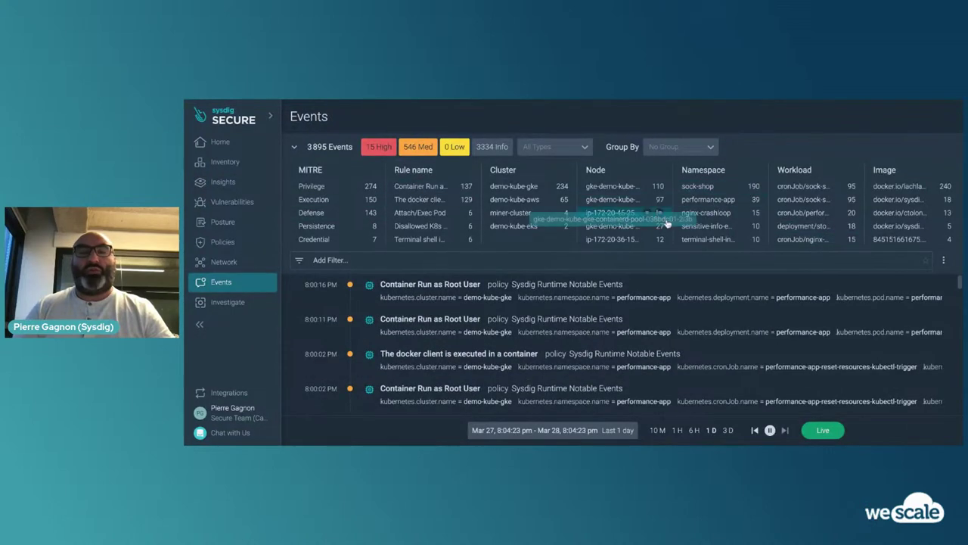
click(311, 214)
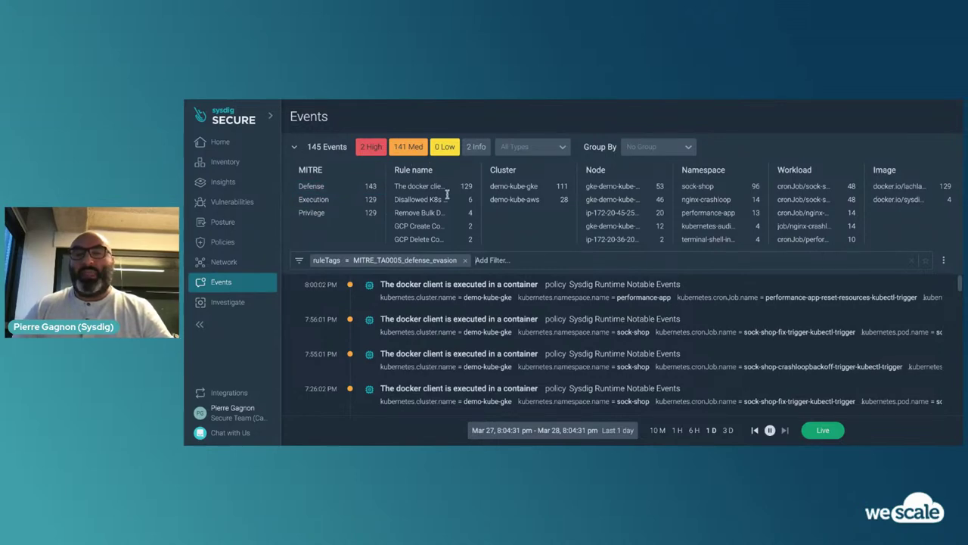
scroll(632, 333, down, 5)
scroll(632, 333, down, 1)
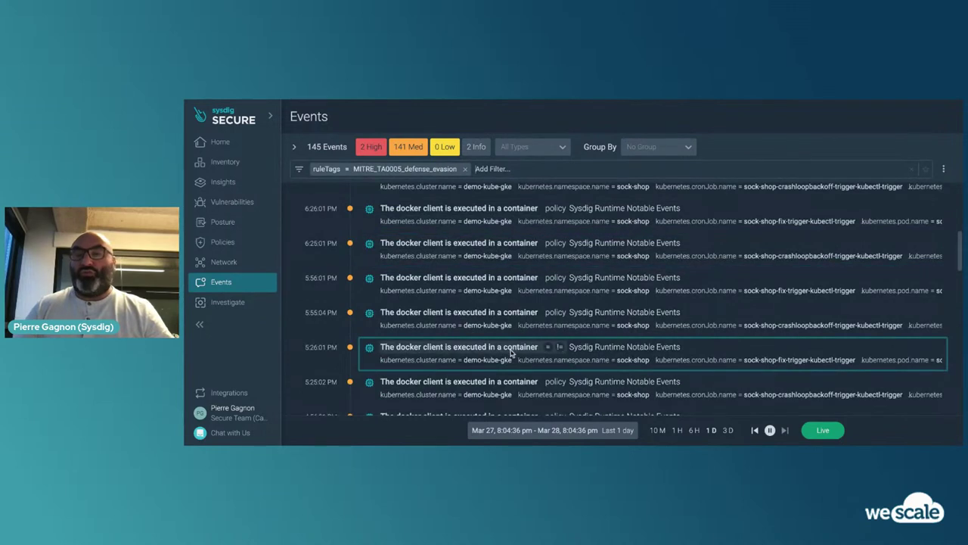
- Show the Kubernetes Activity view, enlarge its cluster map and inspect the detections in demo-kube-gke, miner-cluster and demo-kube-aws
mouse_move(217, 194)
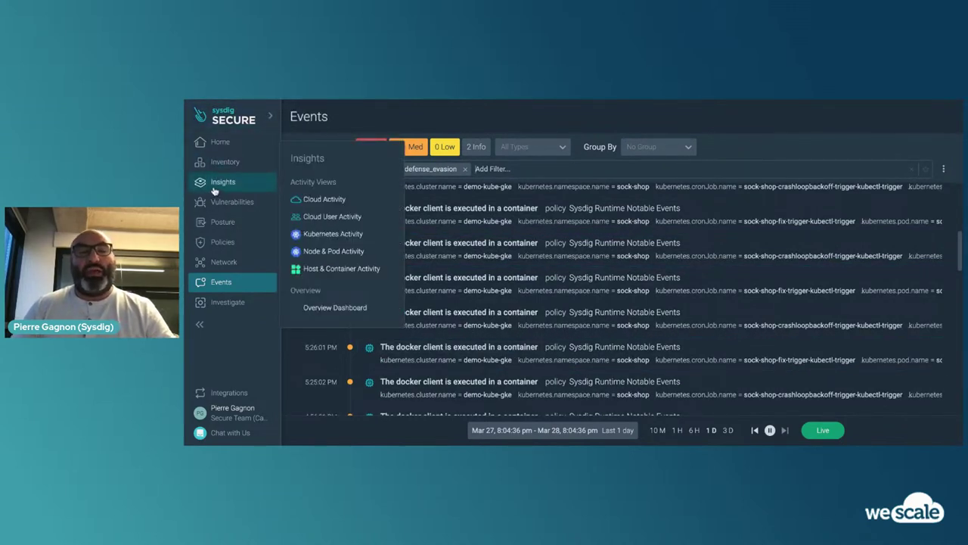
click(343, 236)
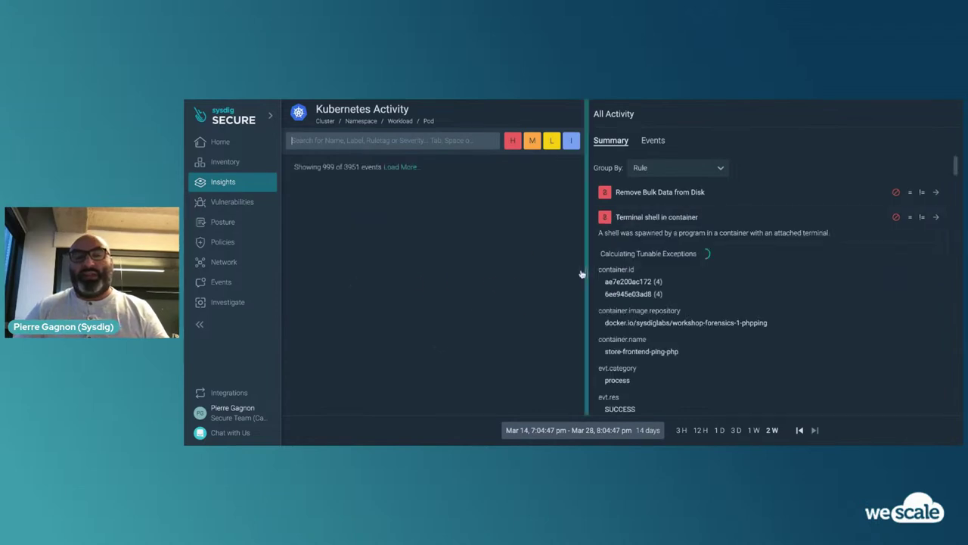
drag(587, 271, 757, 271)
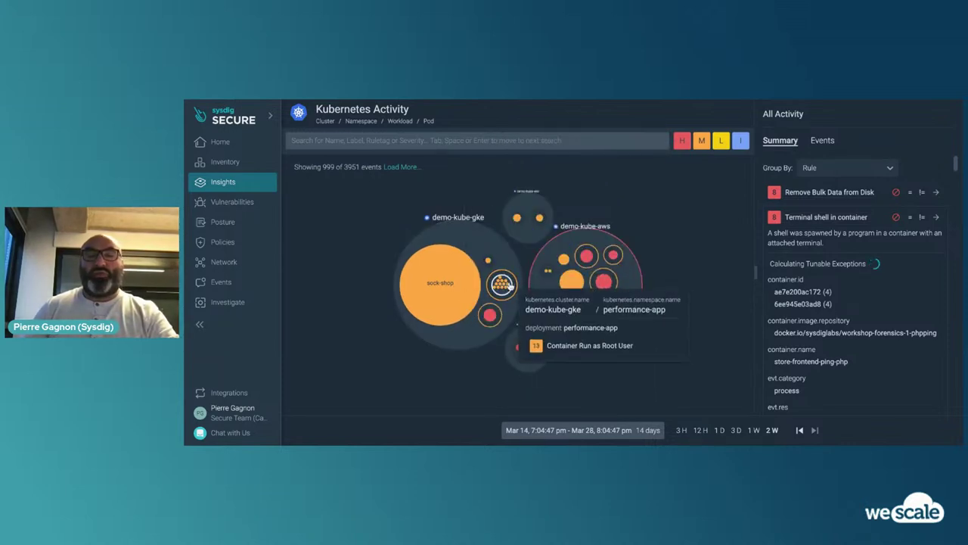
mouse_move(491, 319)
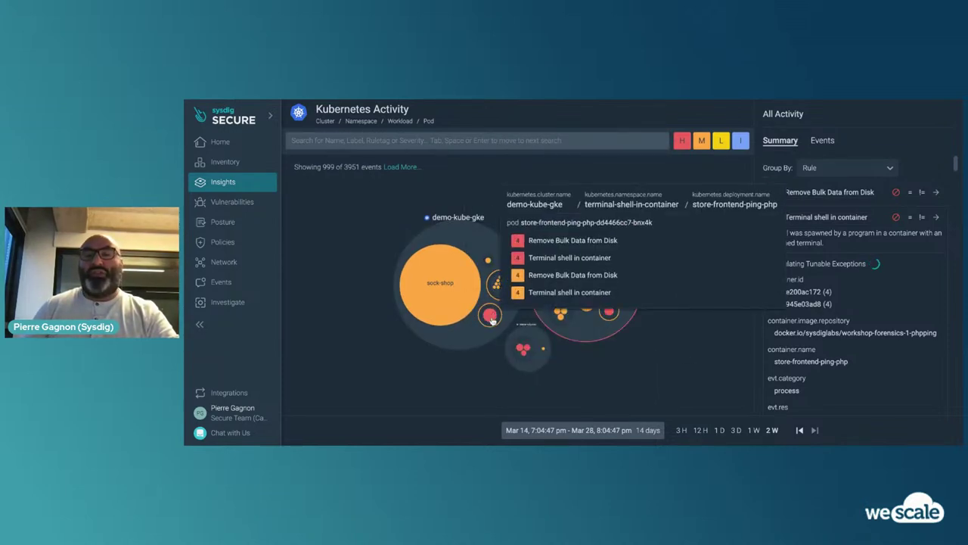
mouse_move(521, 350)
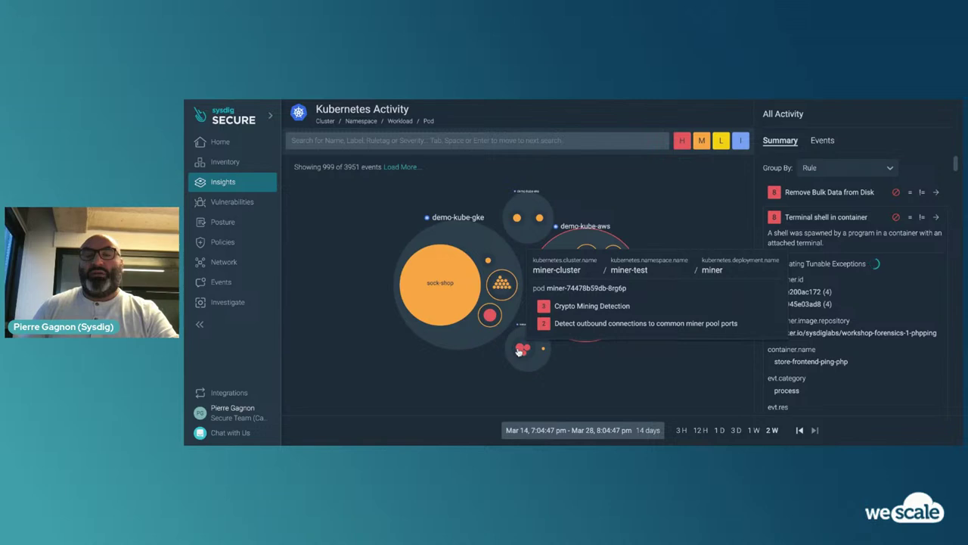
mouse_move(589, 258)
mouse_move(575, 237)
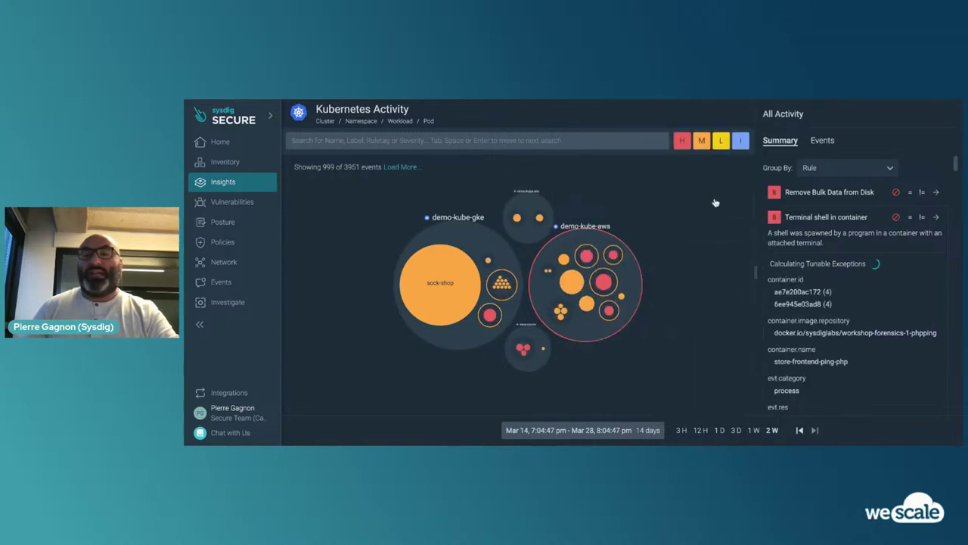
- Collapse and re-expand the "Terminal shell in container" rule in the activity summary, and widen the summary area to read its details
click(859, 219)
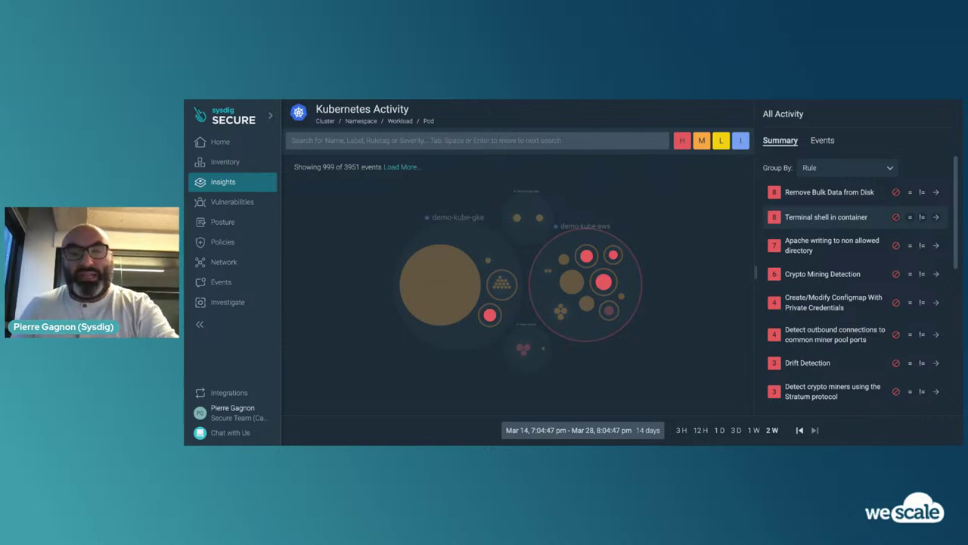
click(790, 221)
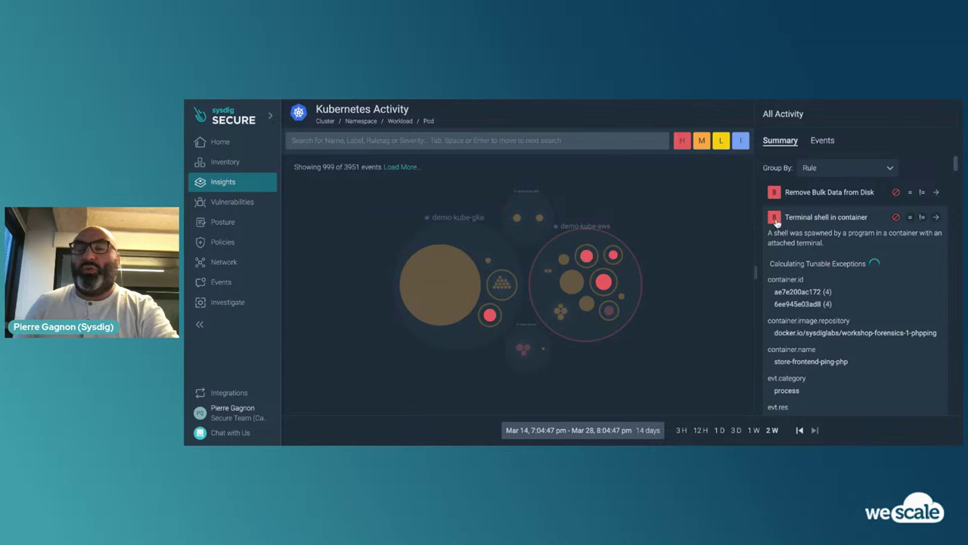
scroll(826, 259, down, 2)
scroll(826, 259, up, 1)
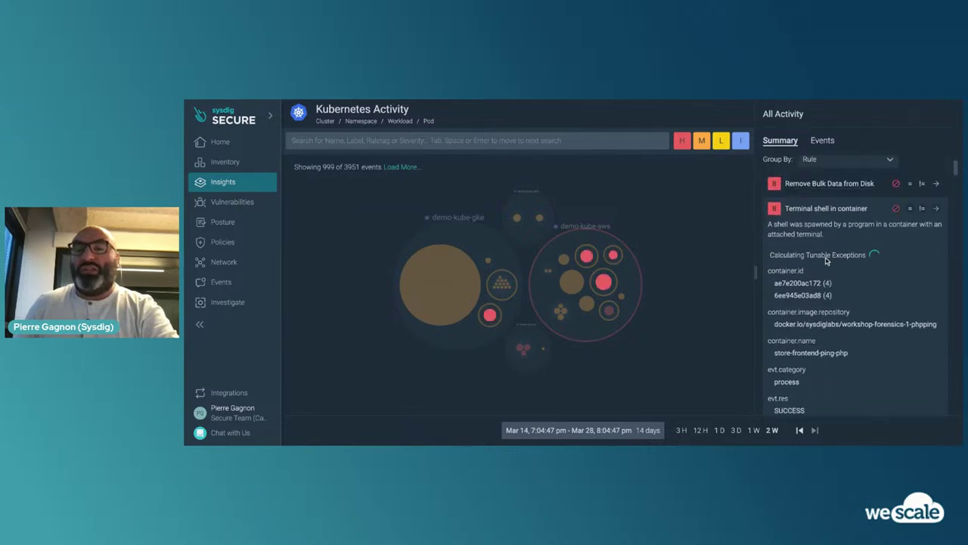
scroll(827, 259, up, 1)
drag(758, 279, 700, 279)
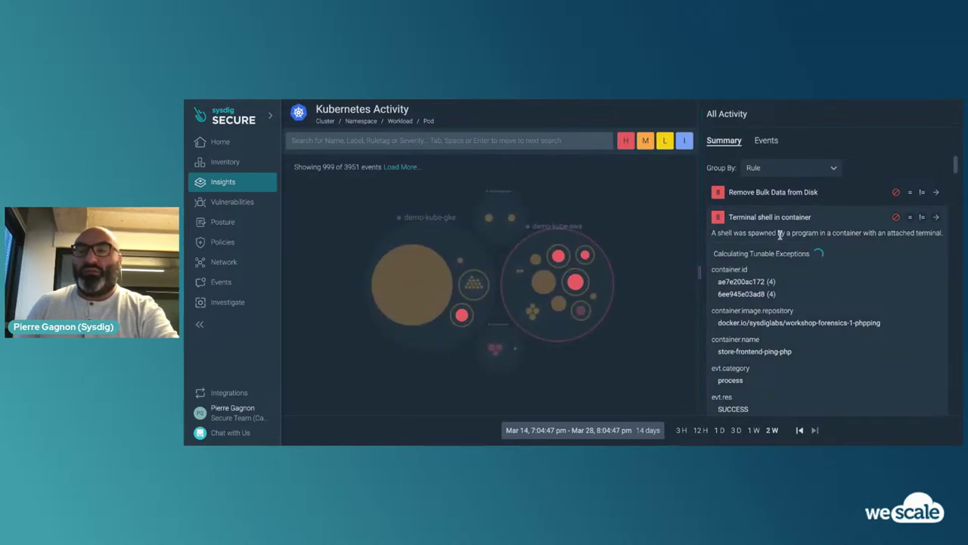
- List the high-severity "Terminal shell in container" events, show the 2:18:06 PM event and read its What Happened and Who details
click(938, 218)
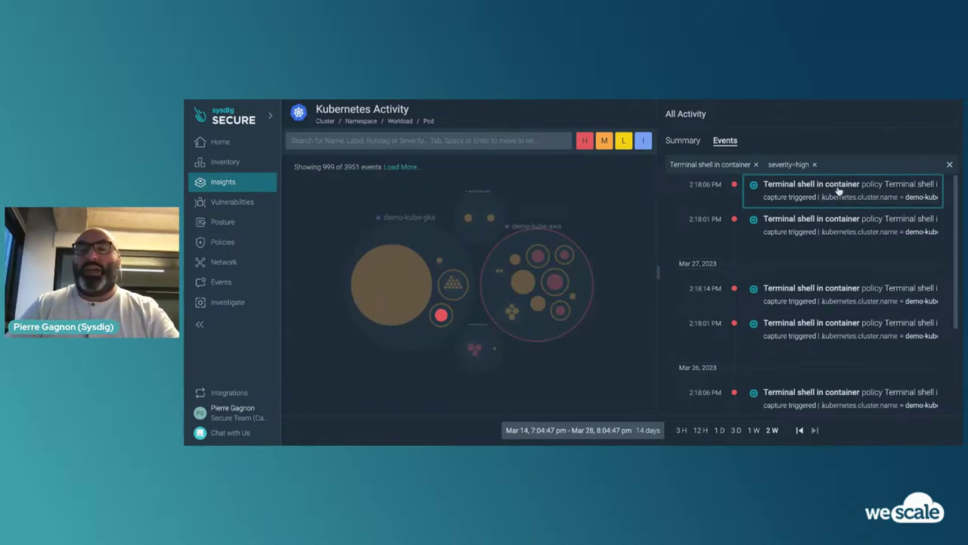
click(838, 191)
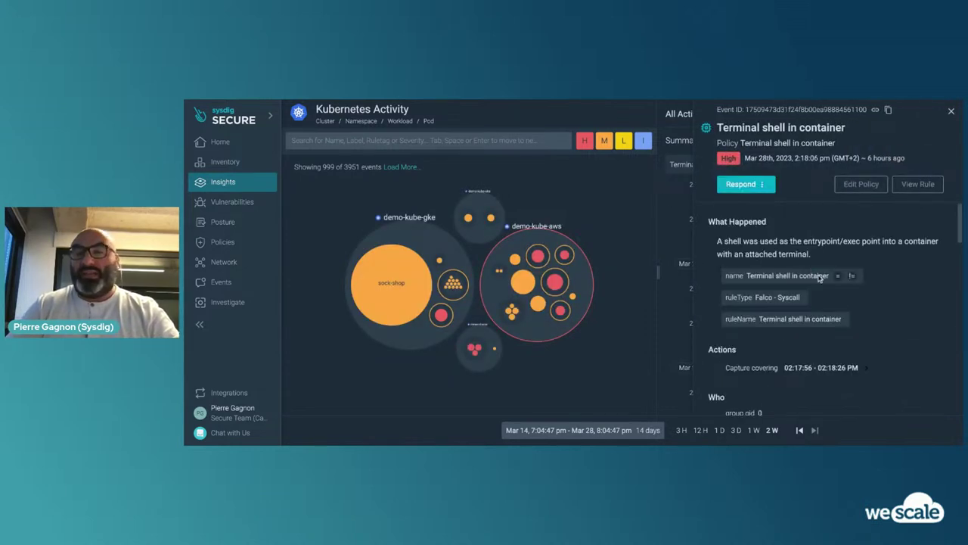
scroll(820, 277, down, 4)
scroll(800, 249, up, 3)
drag(724, 242, 812, 255)
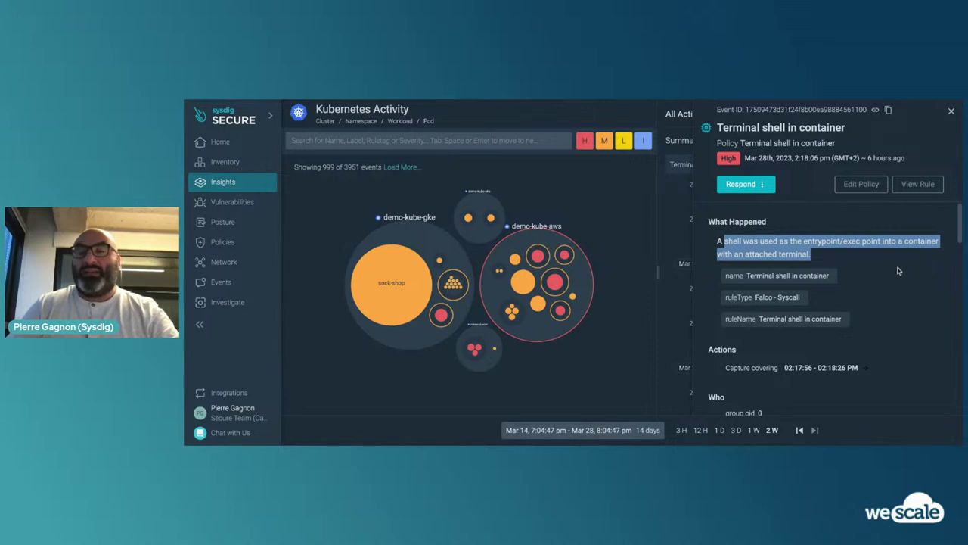
scroll(899, 271, down, 1)
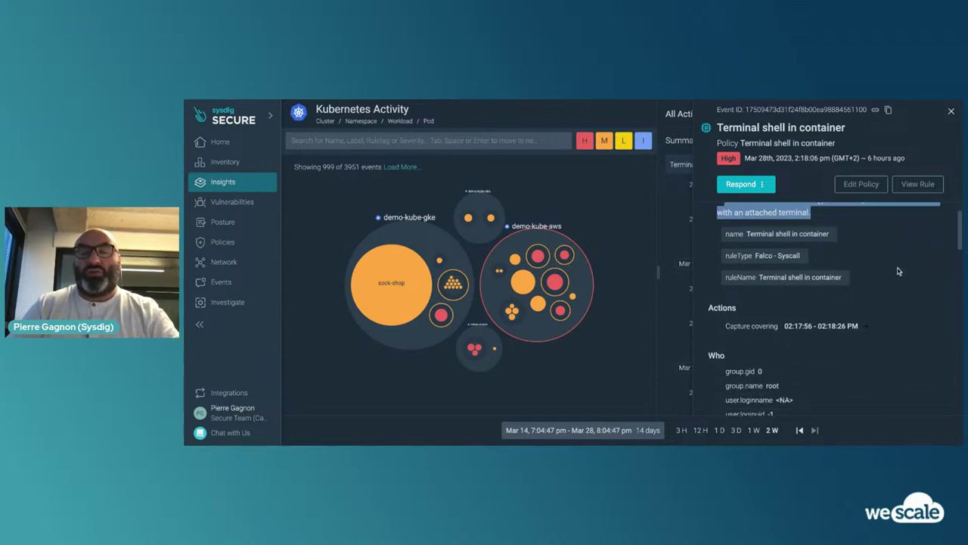
scroll(898, 271, down, 3)
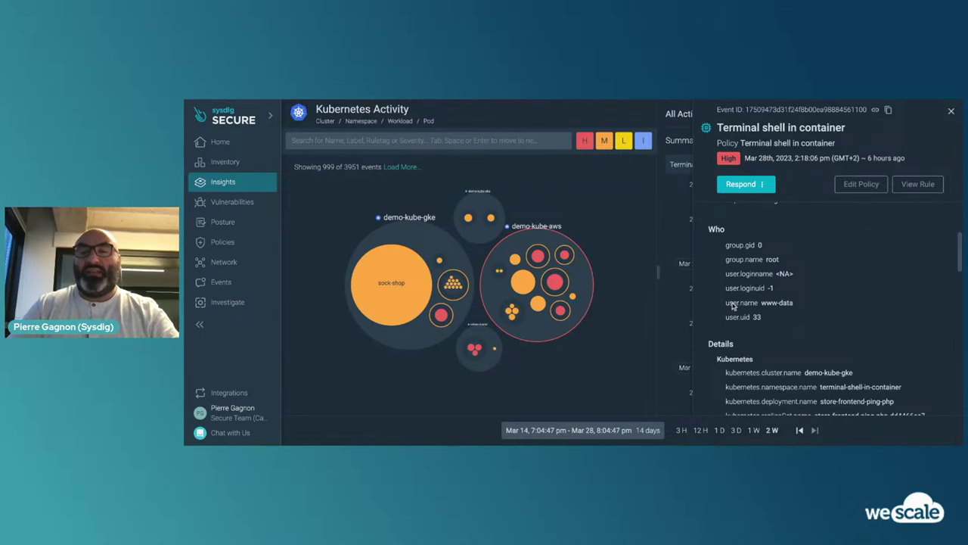
- Read the event's user name, highlight its Kubernetes details and look through its container details
triple_click(733, 304)
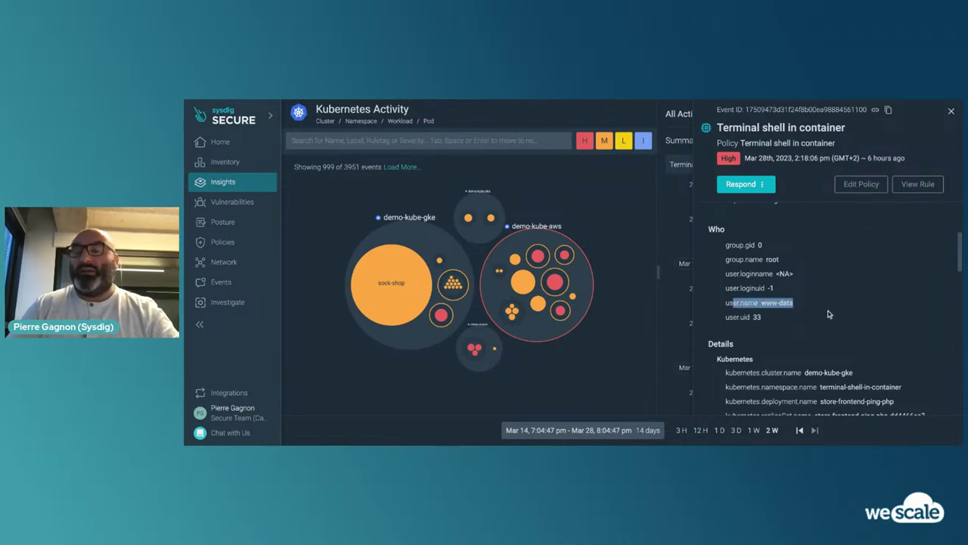
scroll(830, 314, down, 3)
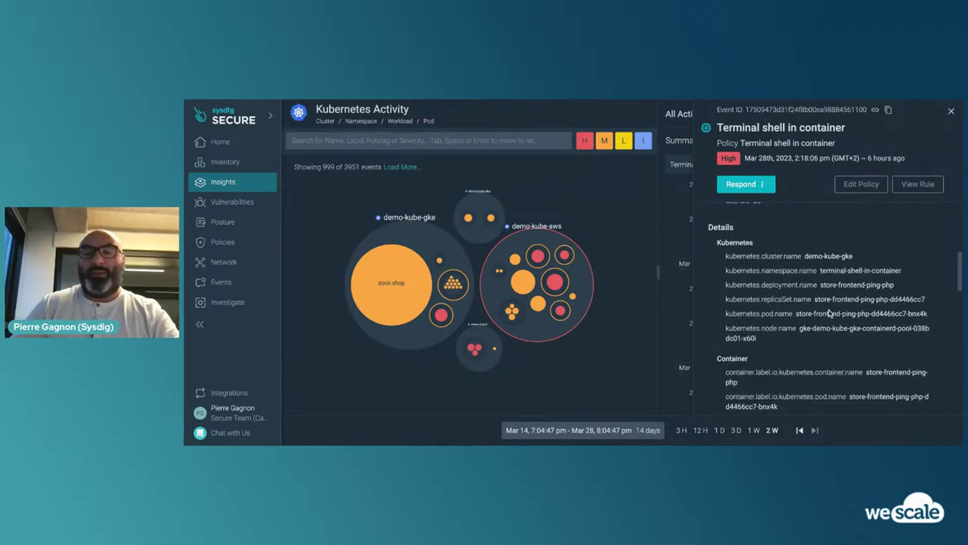
triple_click(728, 255)
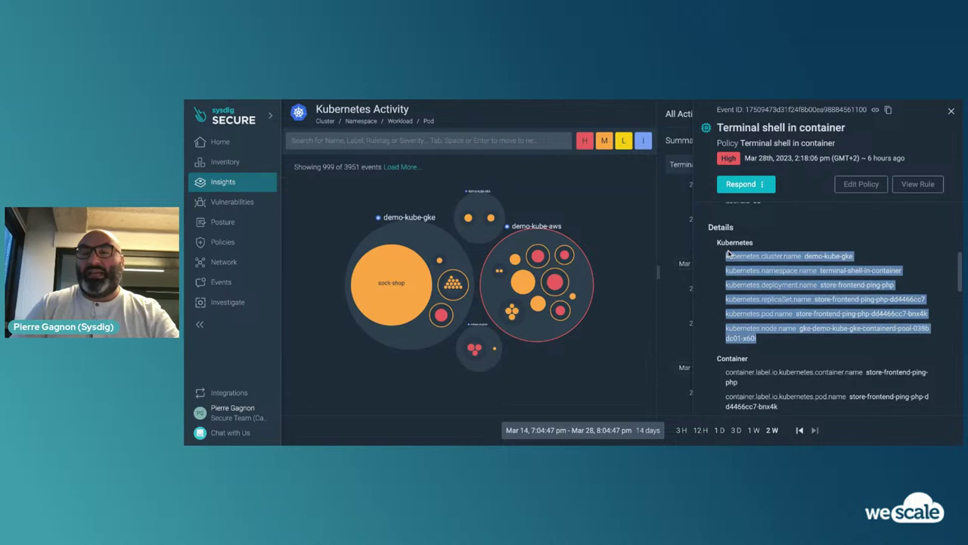
scroll(878, 335, down, 1)
click(879, 331)
scroll(879, 330, down, 1)
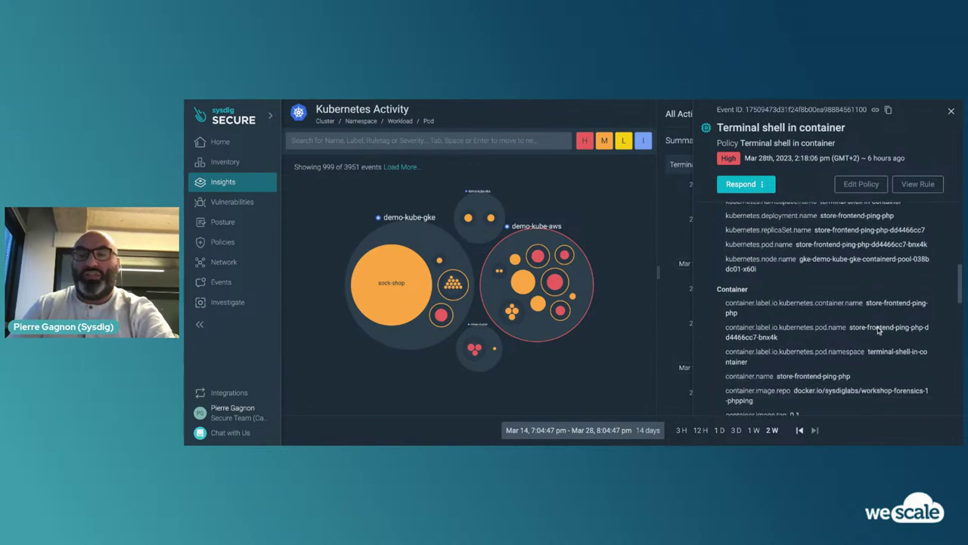
scroll(839, 303, down, 3)
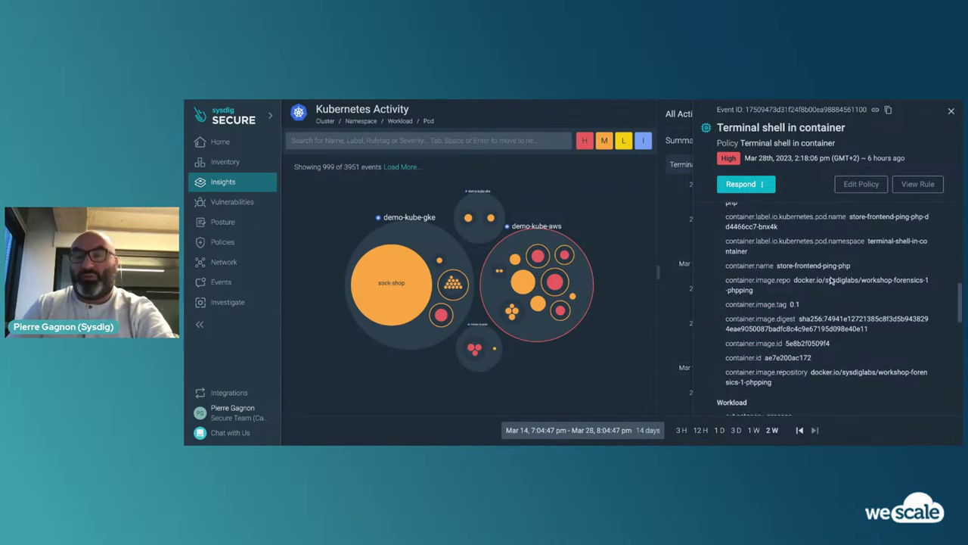
- Examine the event's process details, highlighting the executable path, parent command line and process IDs, and review its triggered rule tags
scroll(831, 281, down, 10)
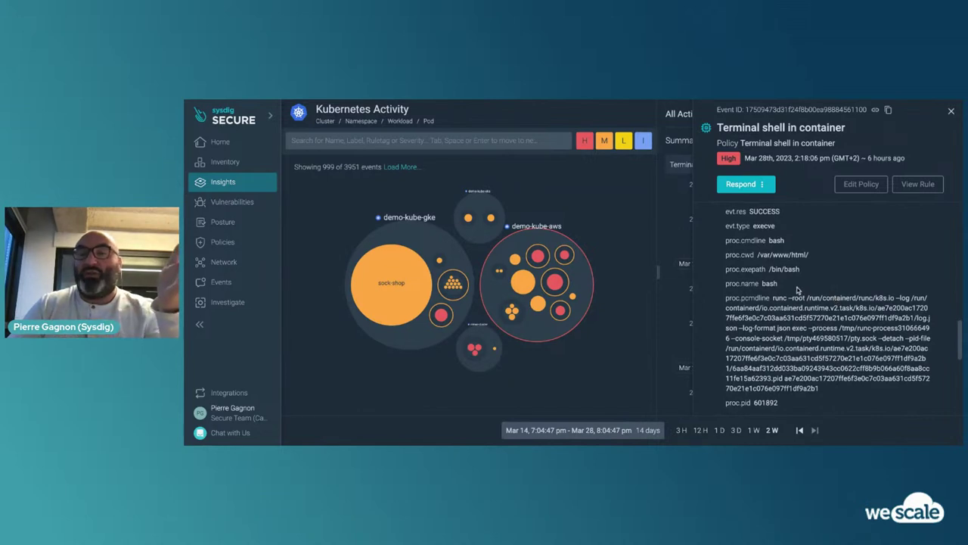
drag(757, 269, 800, 269)
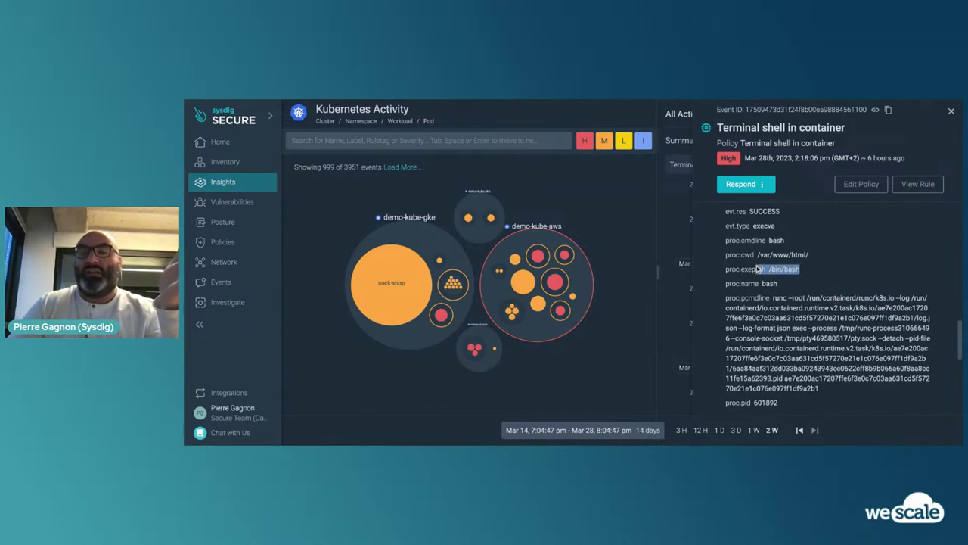
triple_click(747, 298)
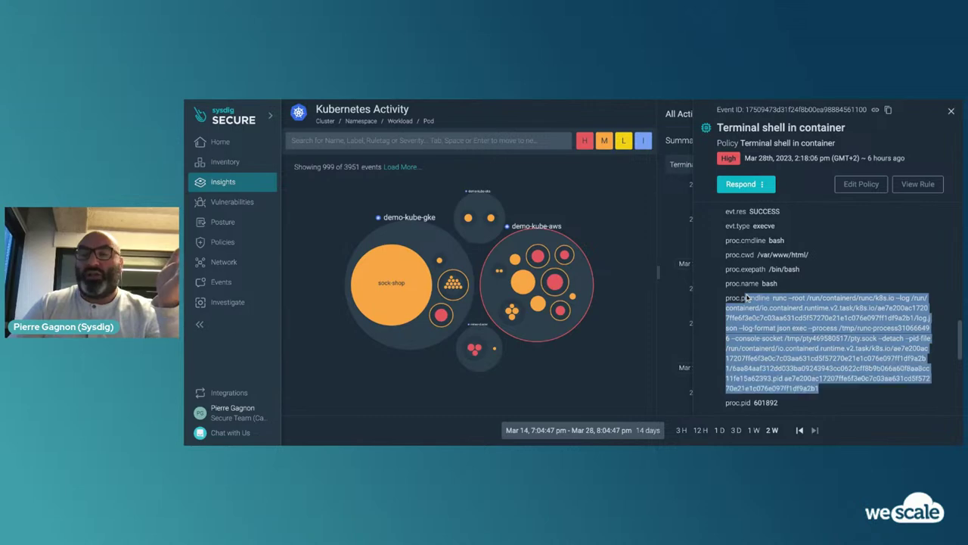
scroll(875, 390, down, 1)
drag(728, 347, 783, 380)
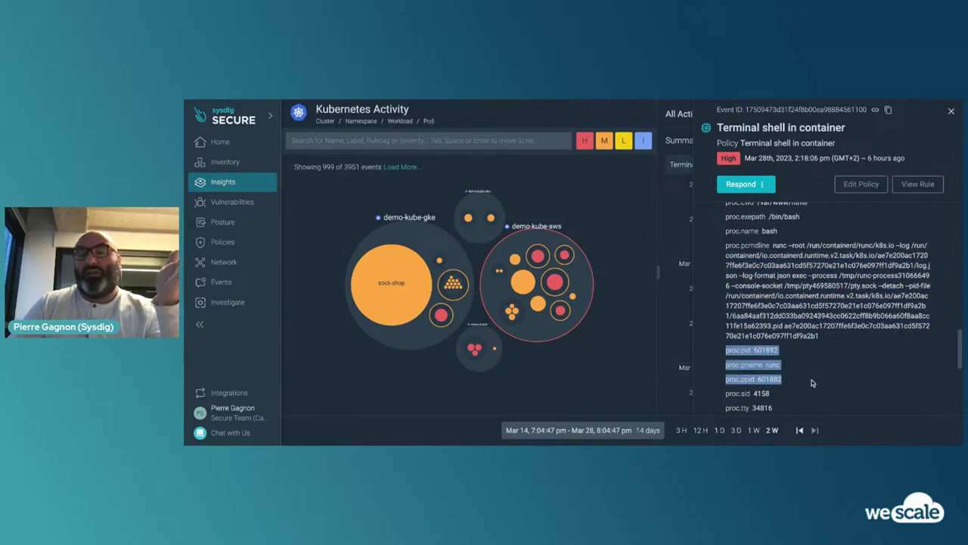
scroll(822, 374, down, 1)
scroll(832, 315, down, 5)
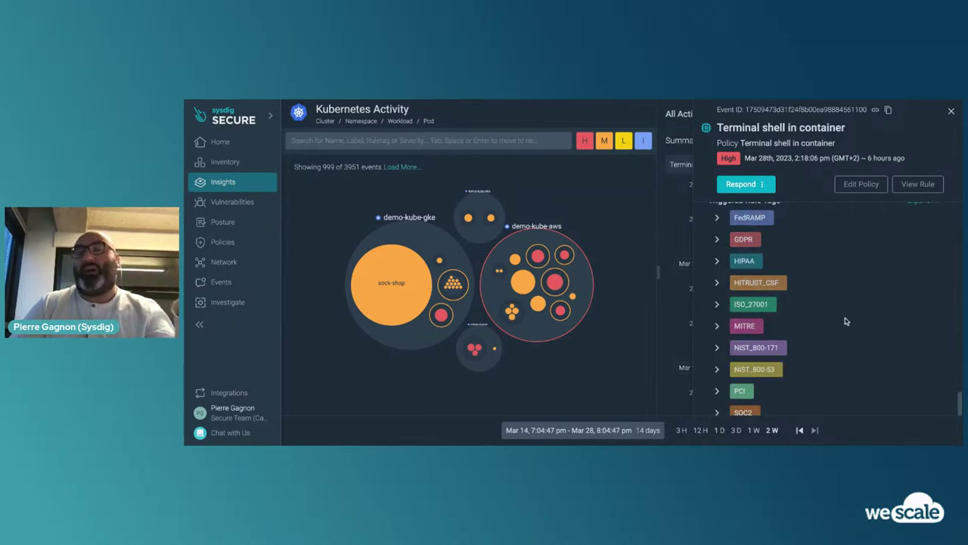
scroll(853, 321, up, 3)
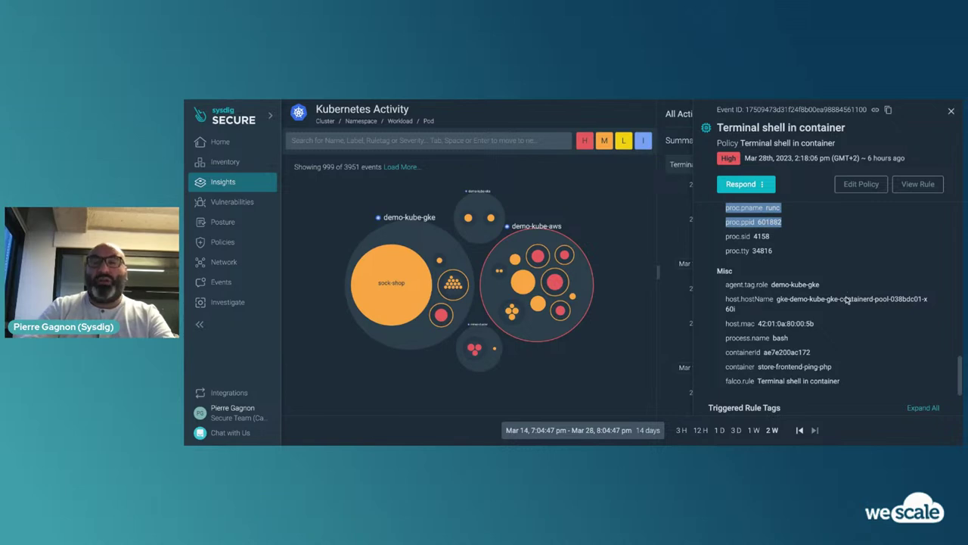
scroll(846, 301, up, 5)
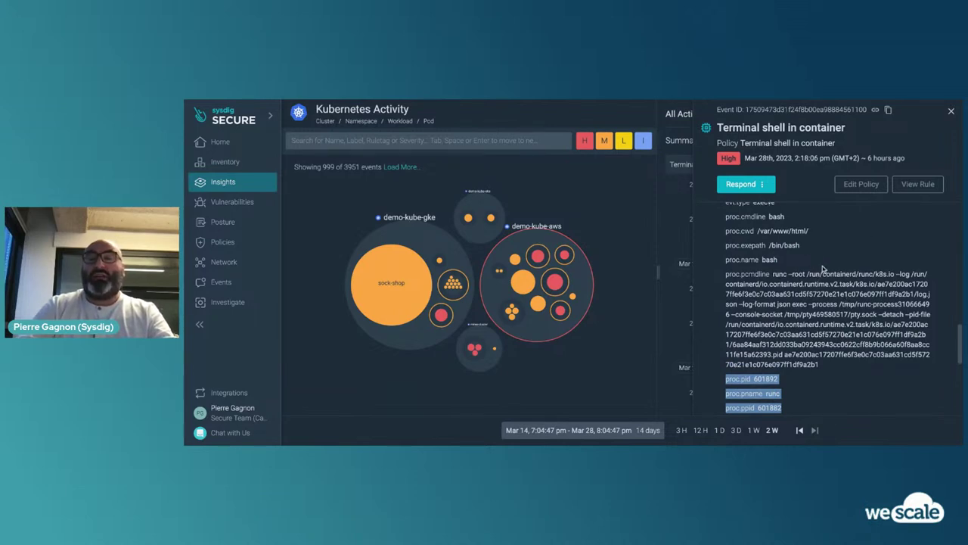
- View the event's capture with Sysdig Inspect and look through the container's recorded syscalls
click(764, 187)
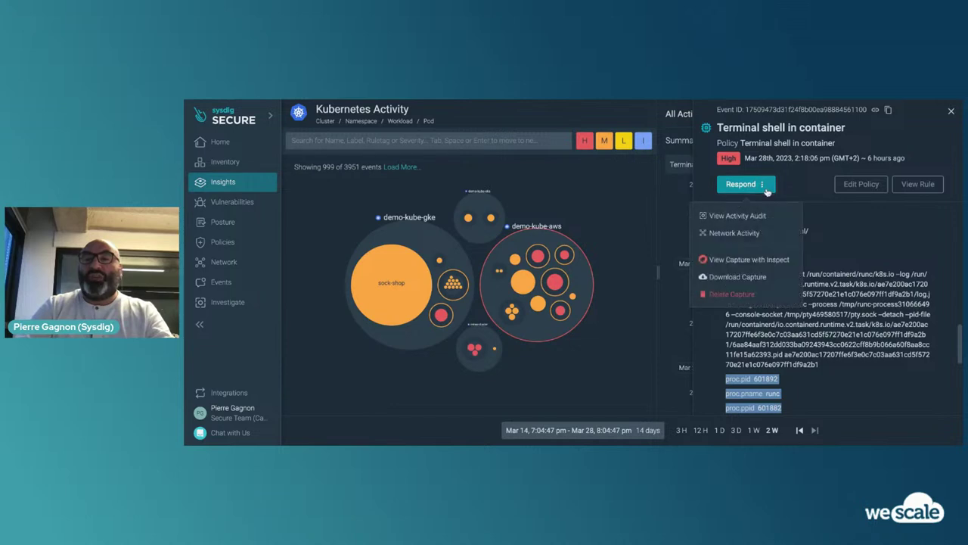
click(745, 259)
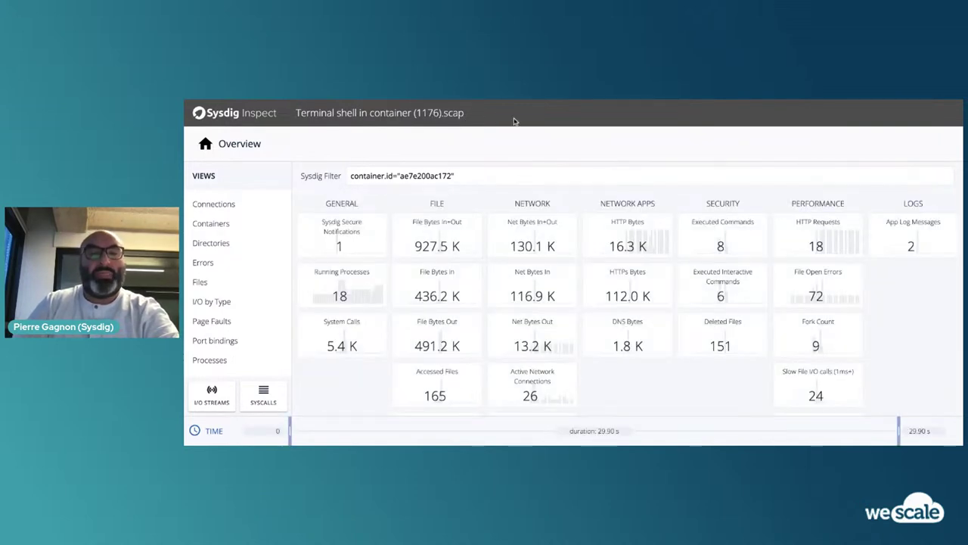
click(265, 397)
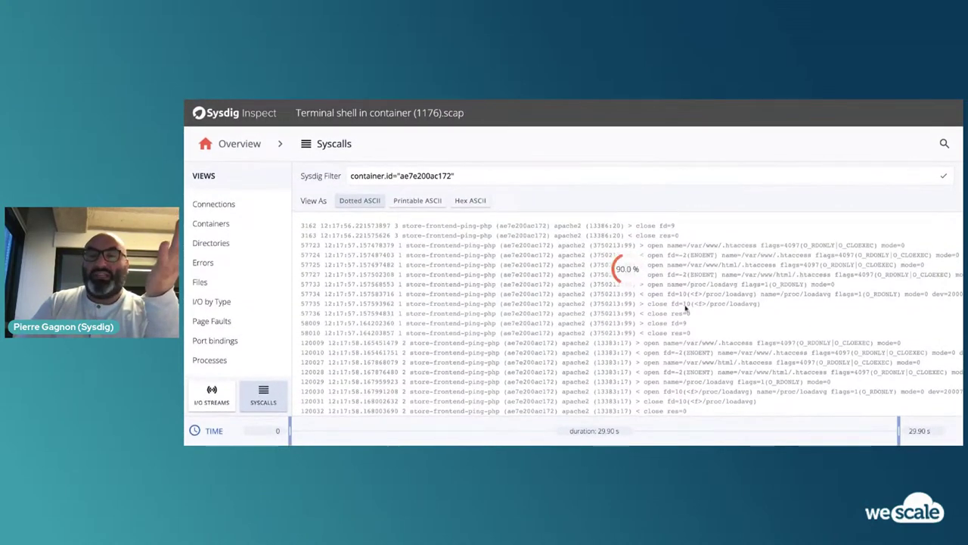
scroll(674, 348, down, 2)
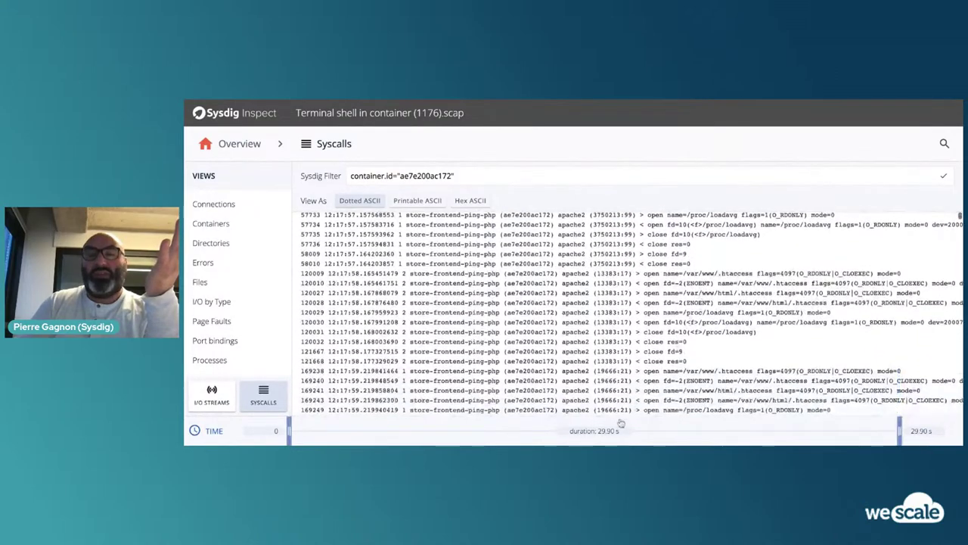
scroll(825, 314, down, 5)
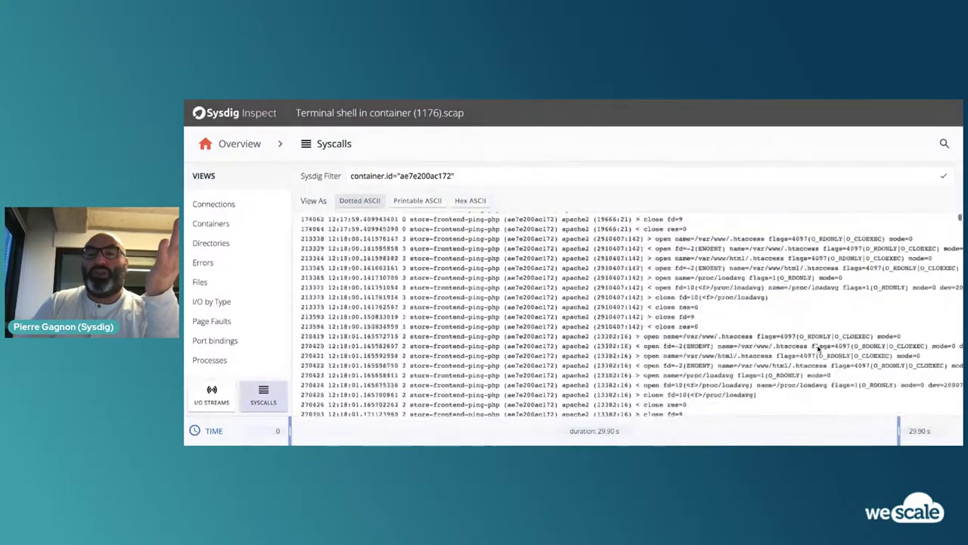
scroll(825, 316, down, 10)
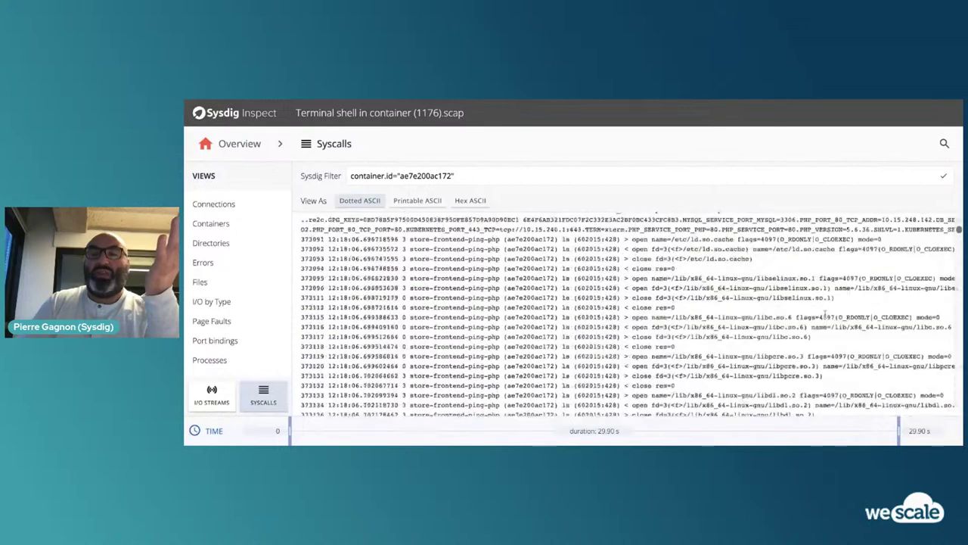
scroll(827, 318, up, 8)
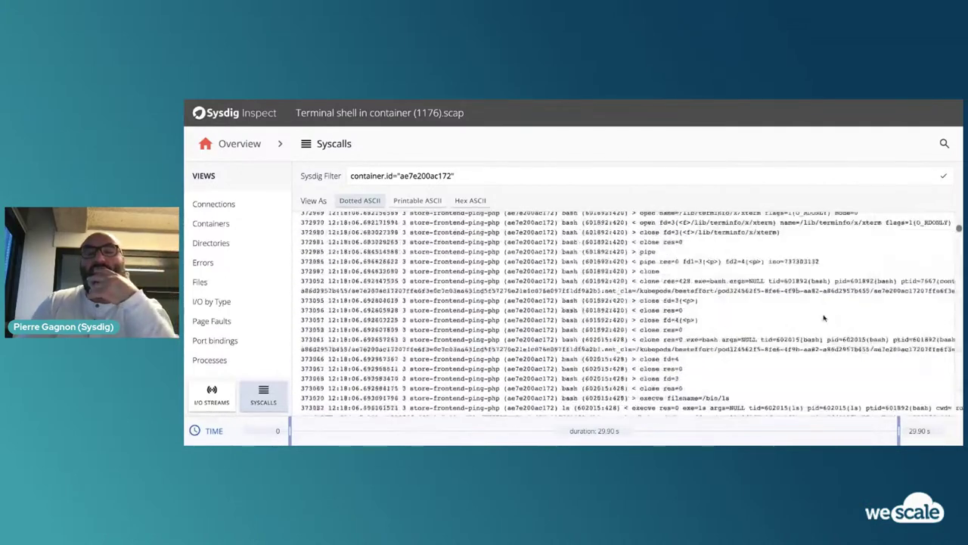
- From the capture overview, plot File Bytes In+Out, Net Bytes In+Out and Executed Commands on the timeline and narrow it to 9.77–14.34 s
click(240, 144)
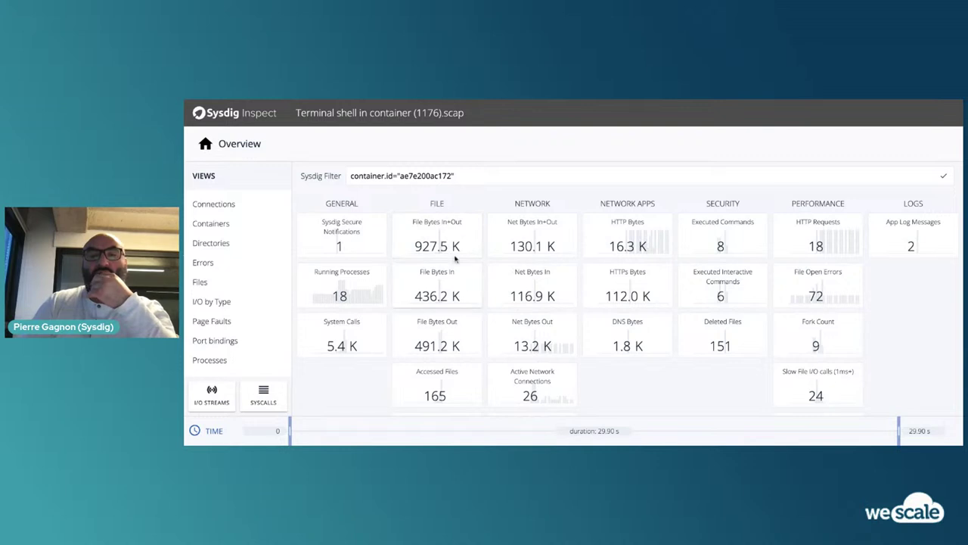
click(438, 239)
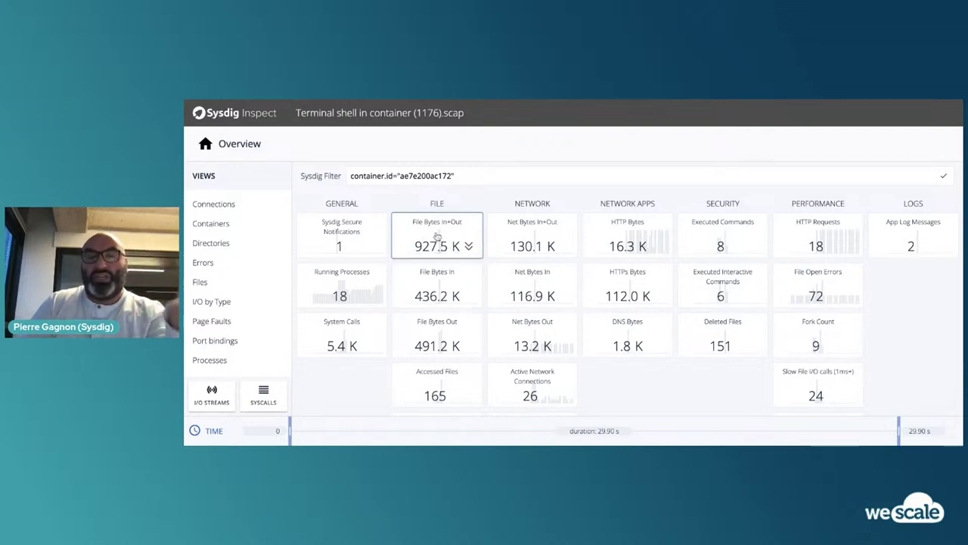
click(527, 241)
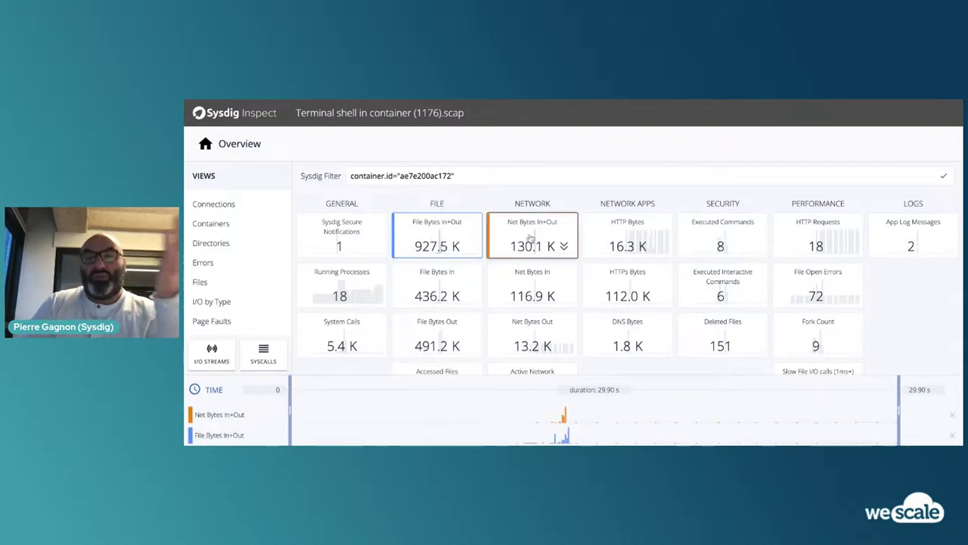
click(707, 233)
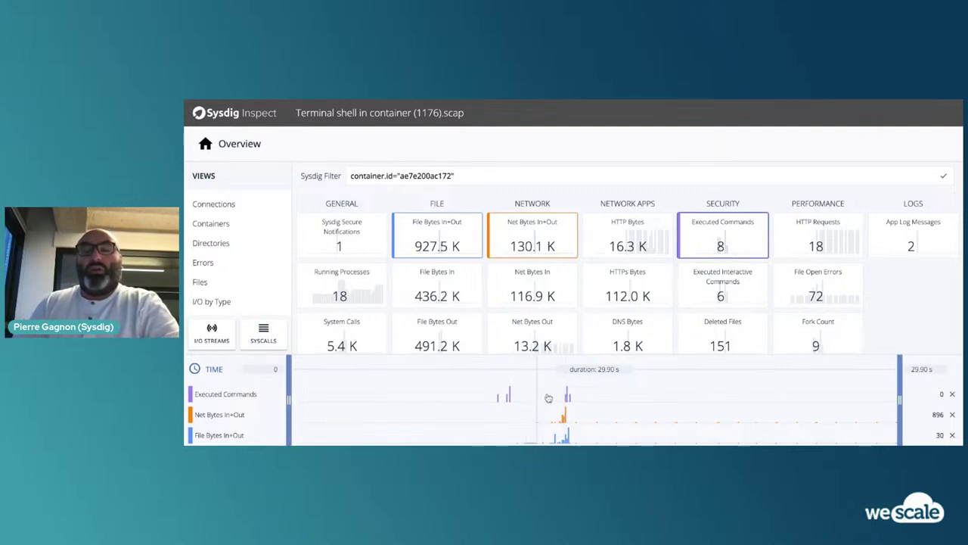
click(496, 399)
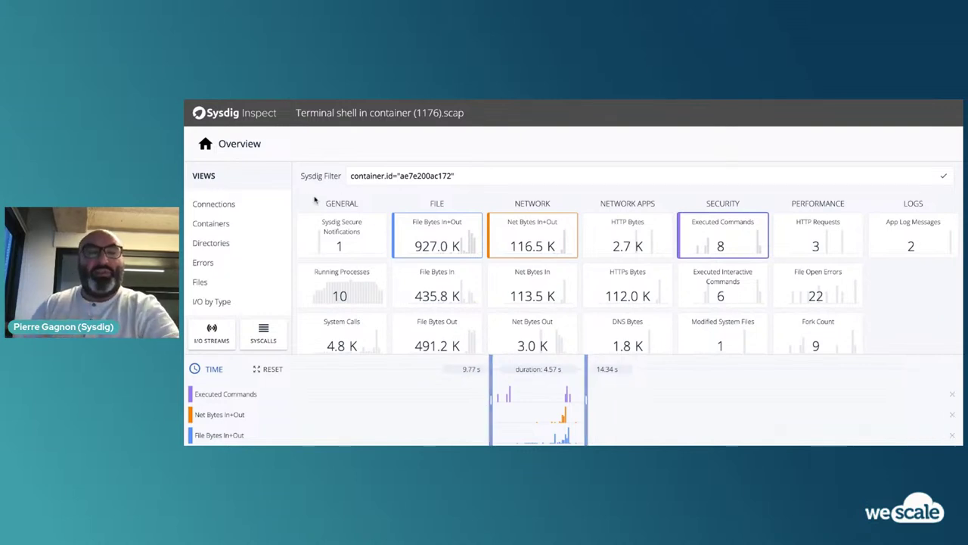
- List the connections in the selected time range and read the I/O streams of the TCP connection to port 443
click(231, 204)
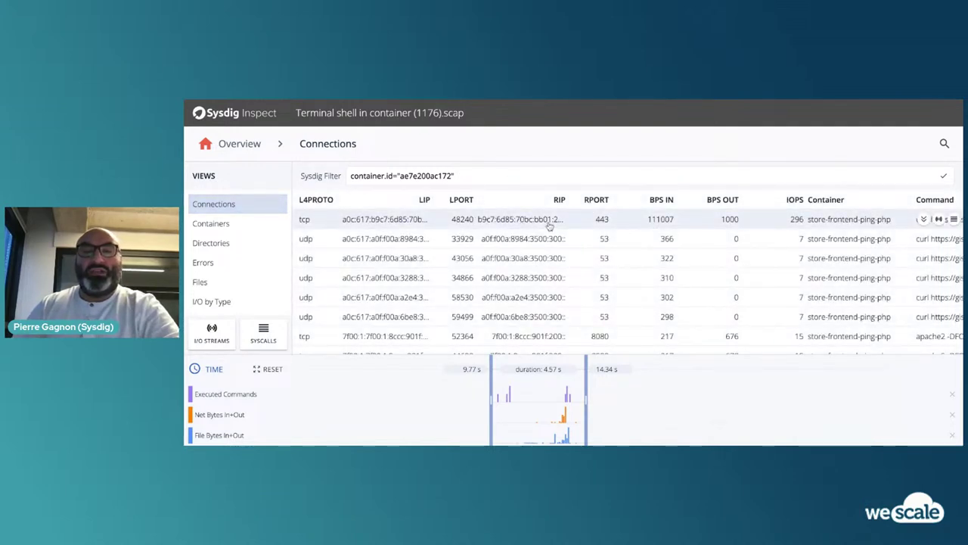
click(905, 223)
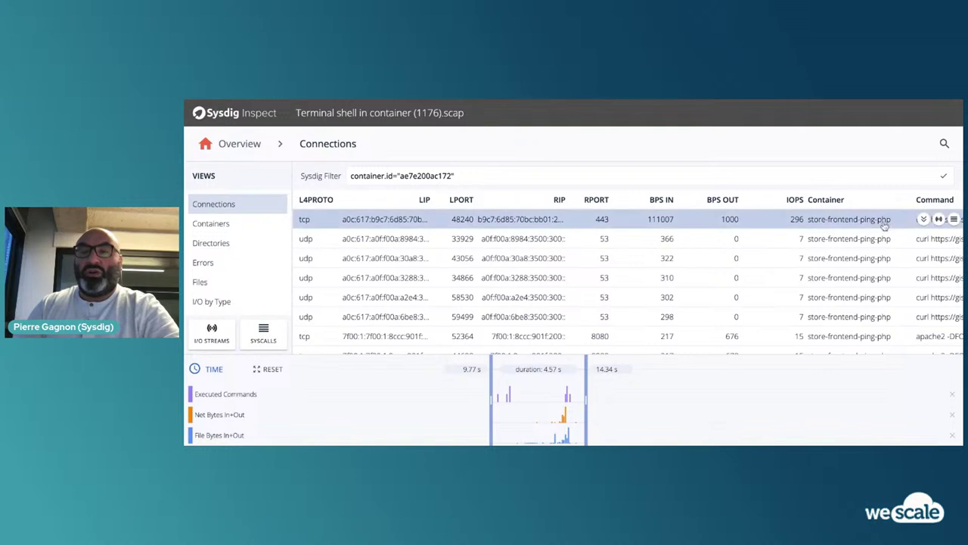
click(924, 219)
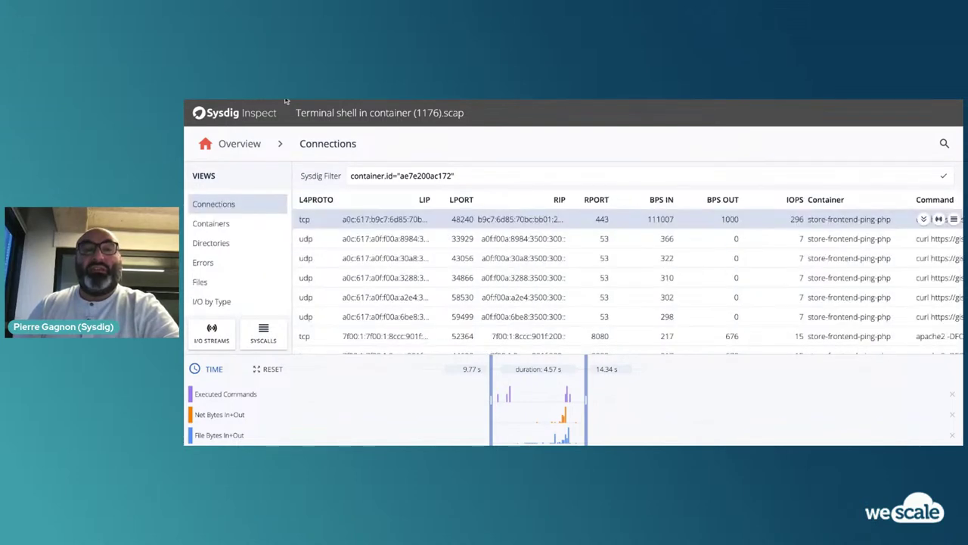
click(937, 221)
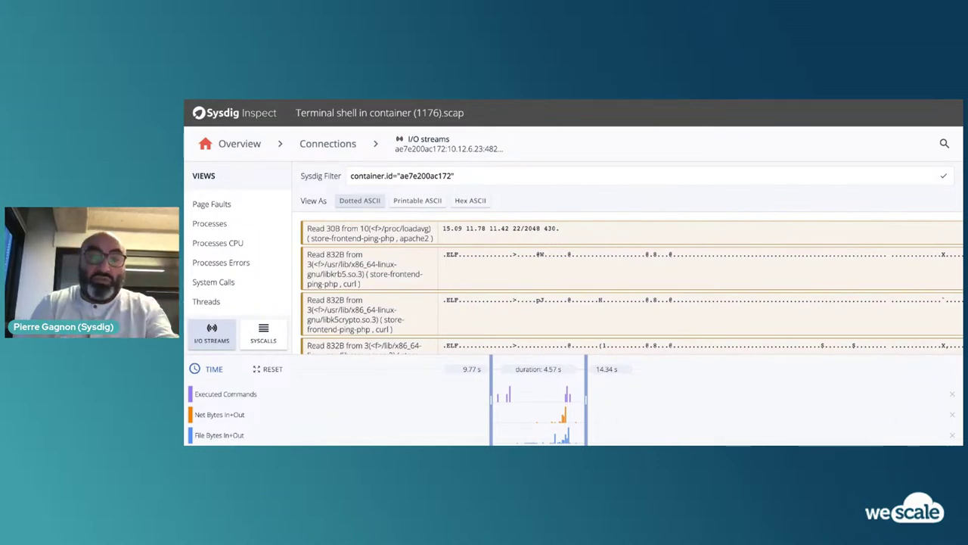
scroll(540, 265, down, 5)
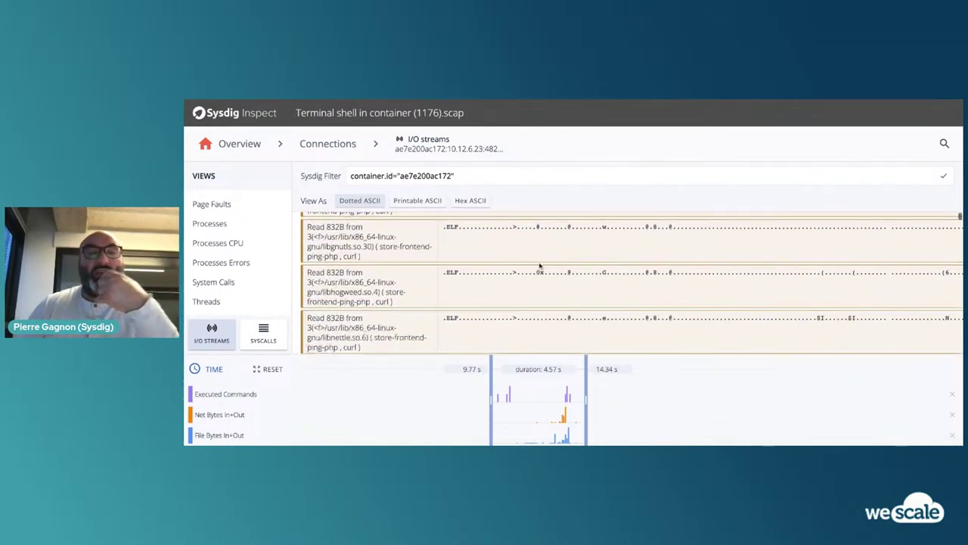
scroll(541, 267, up, 3)
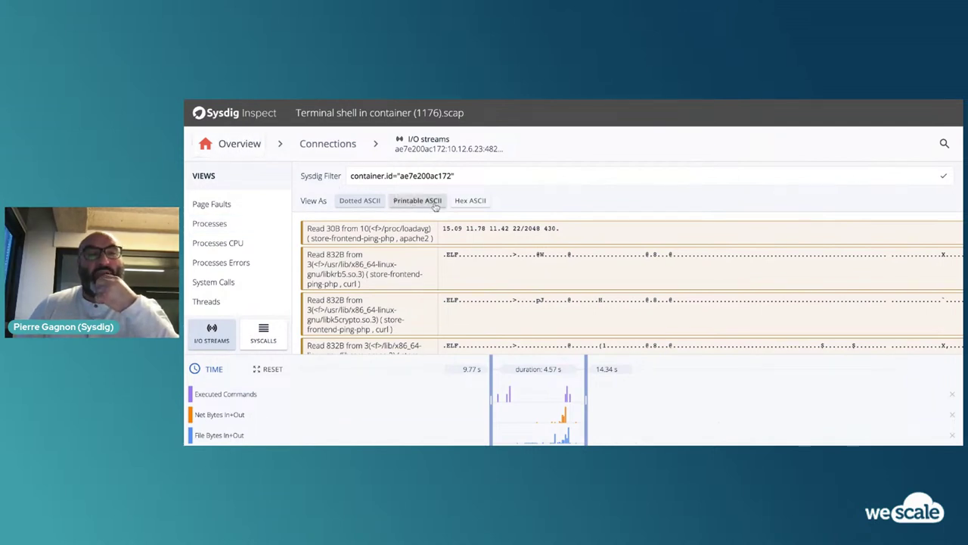
- Return to the overview, look at the Files, Processes and System Calls views, and list the executed commands in Spy Users
click(240, 148)
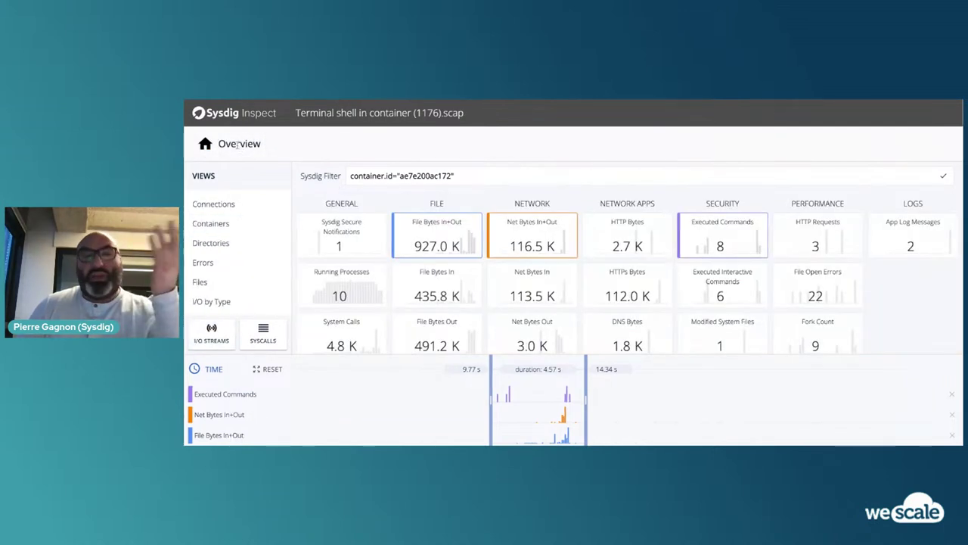
click(221, 282)
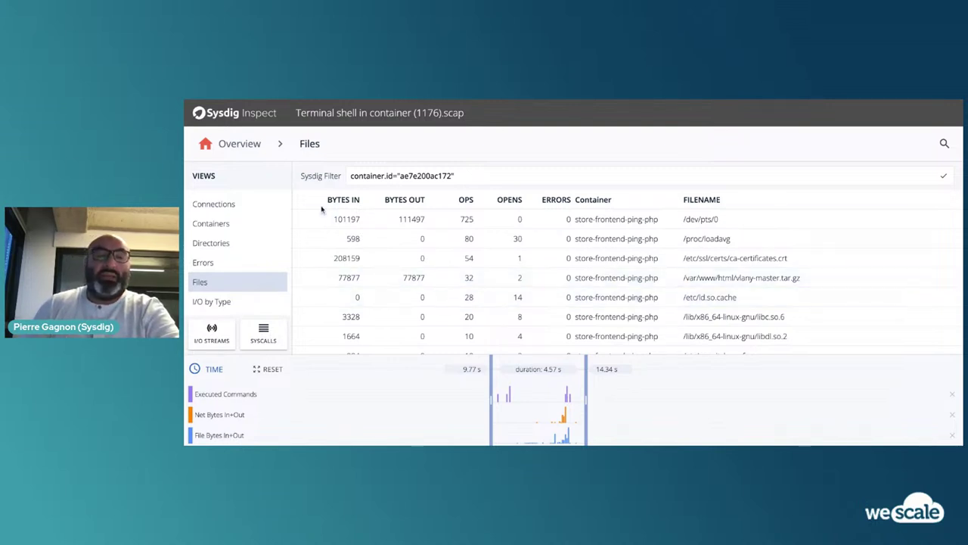
scroll(235, 261, down, 3)
click(224, 252)
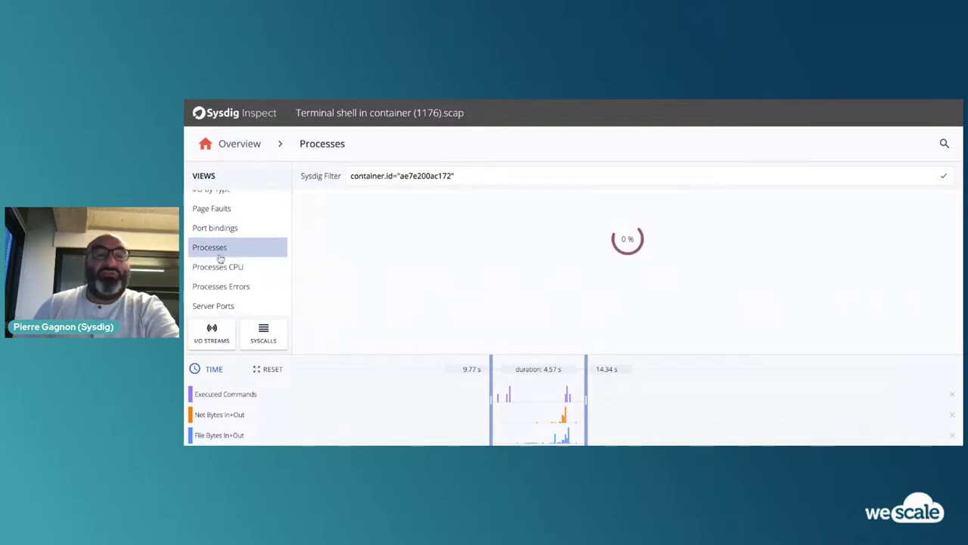
scroll(227, 261, down, 3)
click(246, 280)
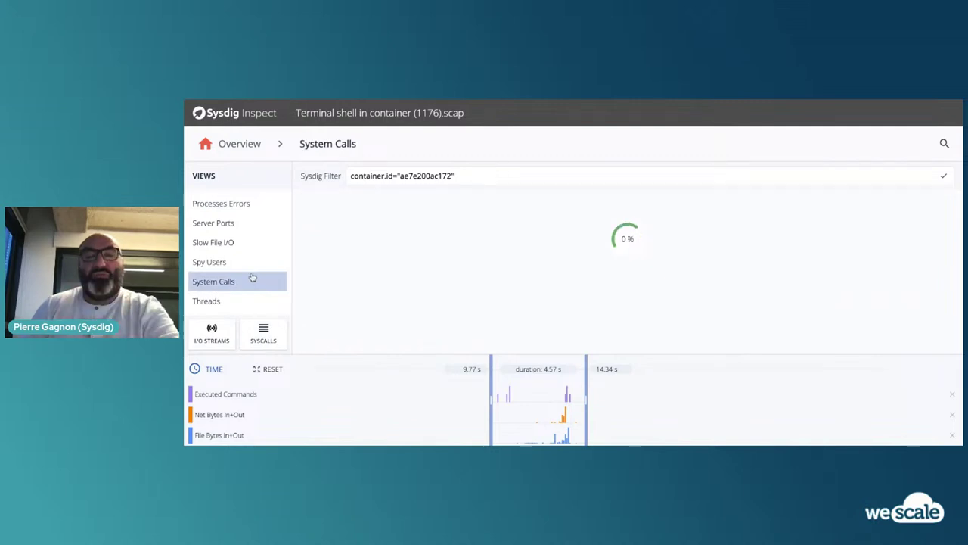
click(218, 263)
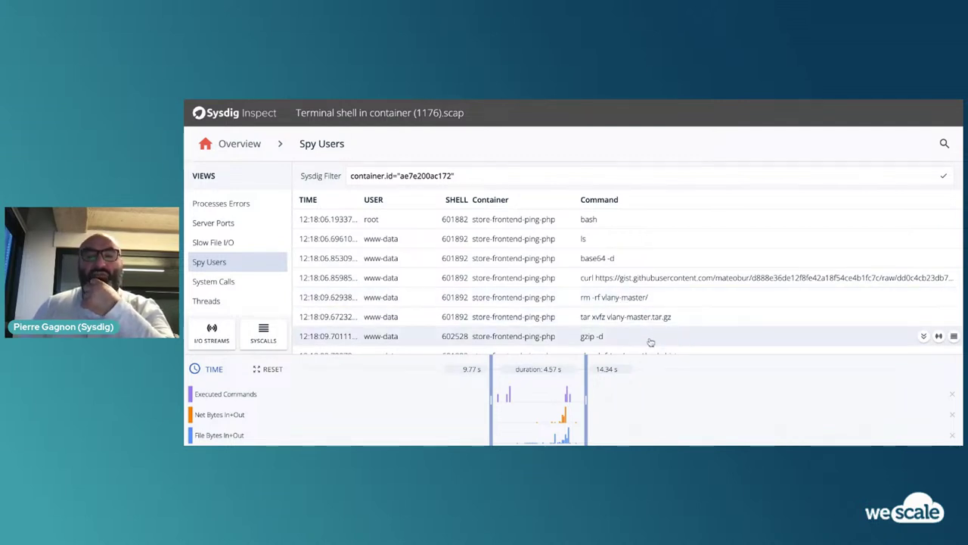
- Read the remaining commands in Spy Users, switch back to Sysdig Secure and close the Terminal shell in container event's details
scroll(621, 310, down, 1)
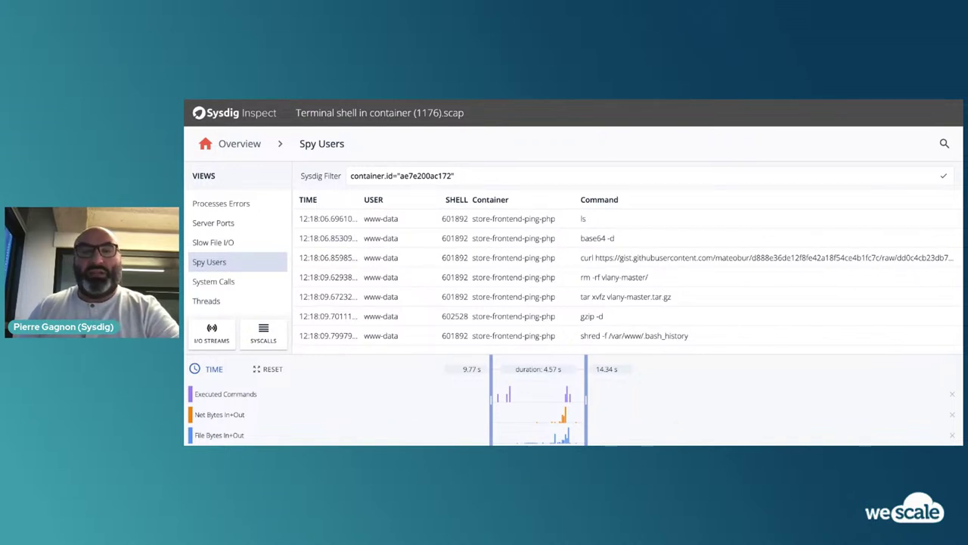
key(alt+Tab)
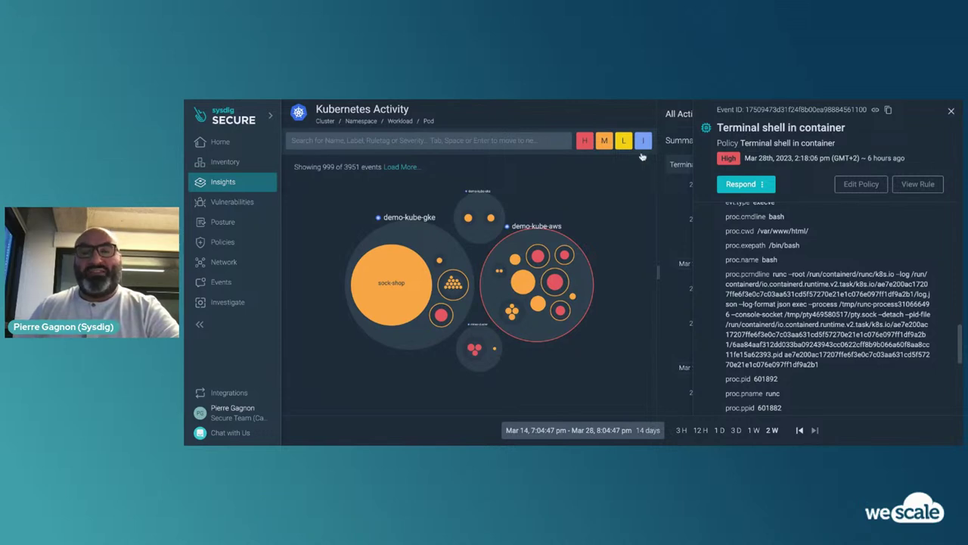
key(Escape)
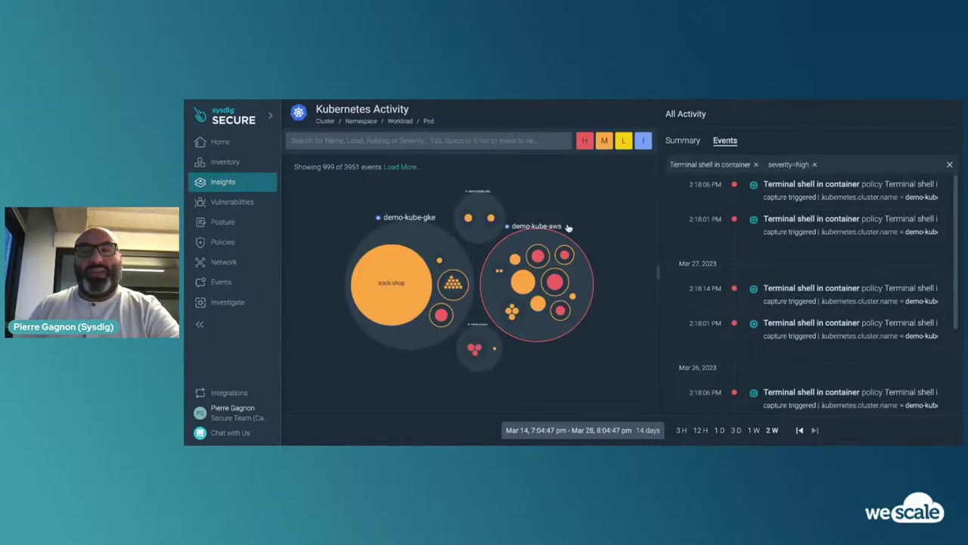
- Bring up the Rules Library of threat detection policies and look through the Workload rules
mouse_move(237, 240)
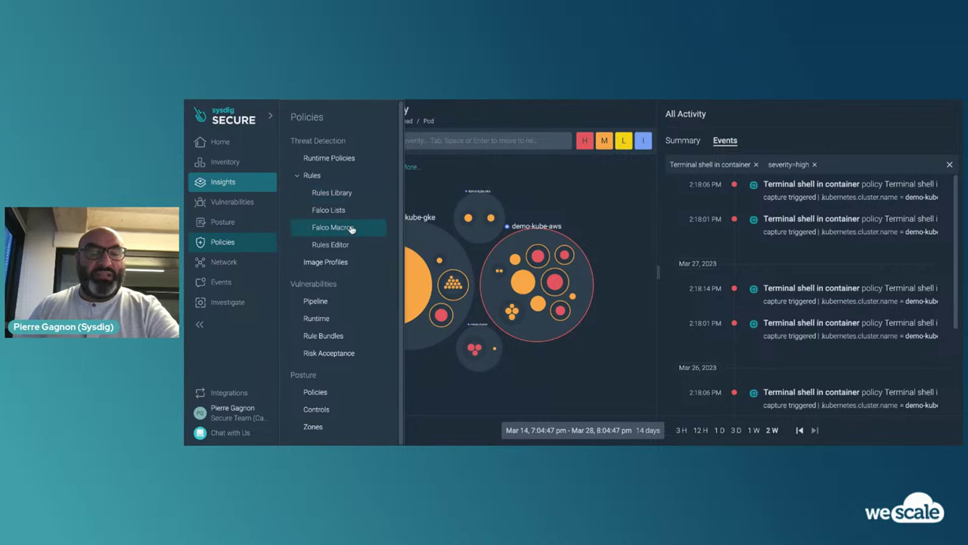
click(333, 194)
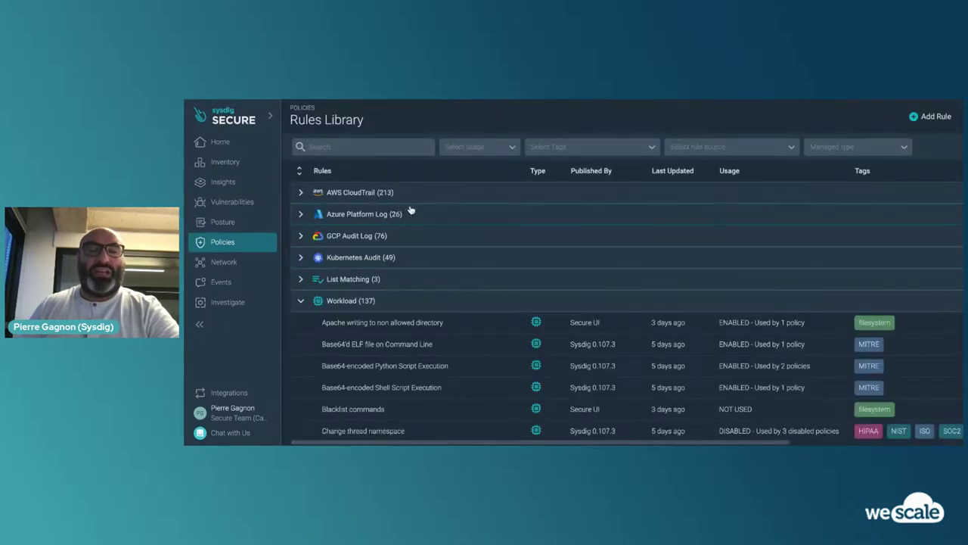
scroll(411, 211, down, 5)
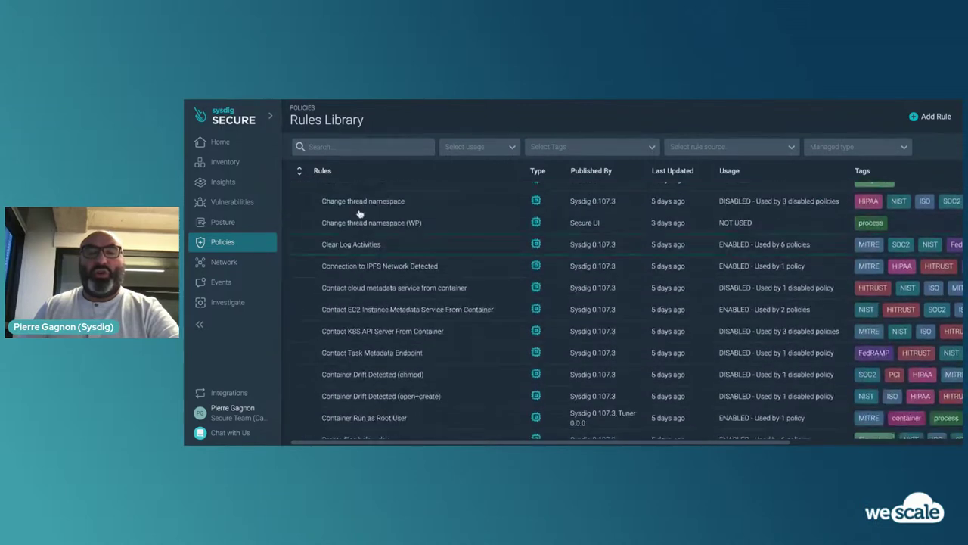
scroll(497, 293, down, 1)
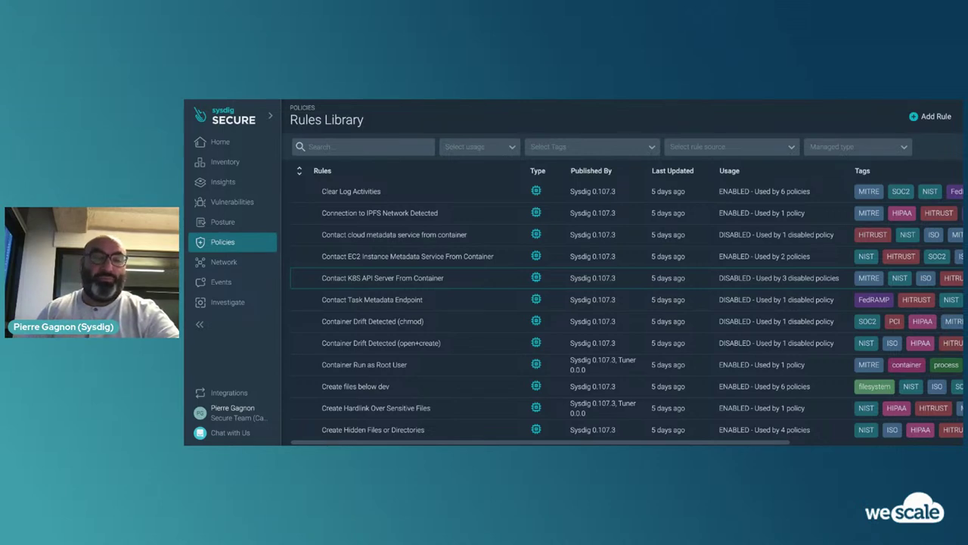
- Show the runtime vulnerability results and look through the scanned assets and their in-use vulnerabilities
mouse_move(229, 204)
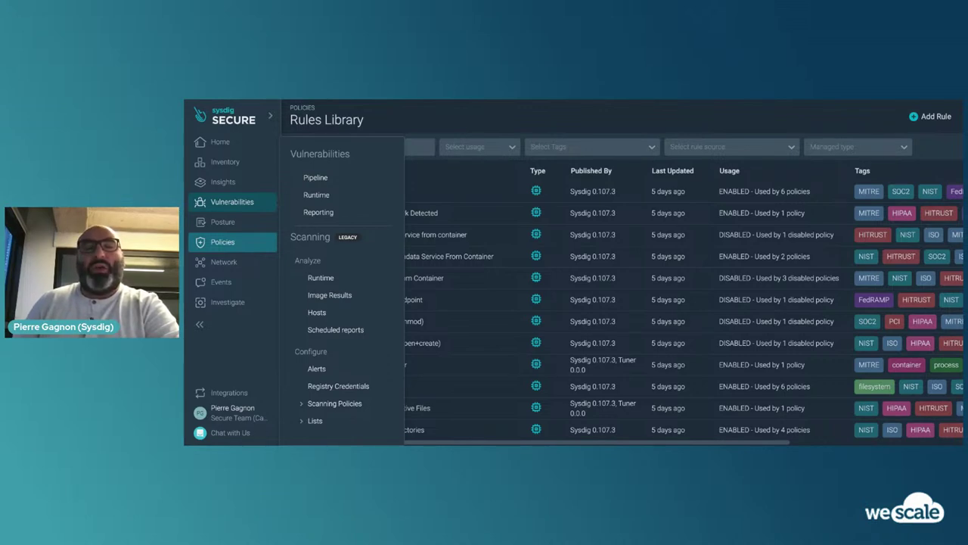
click(332, 198)
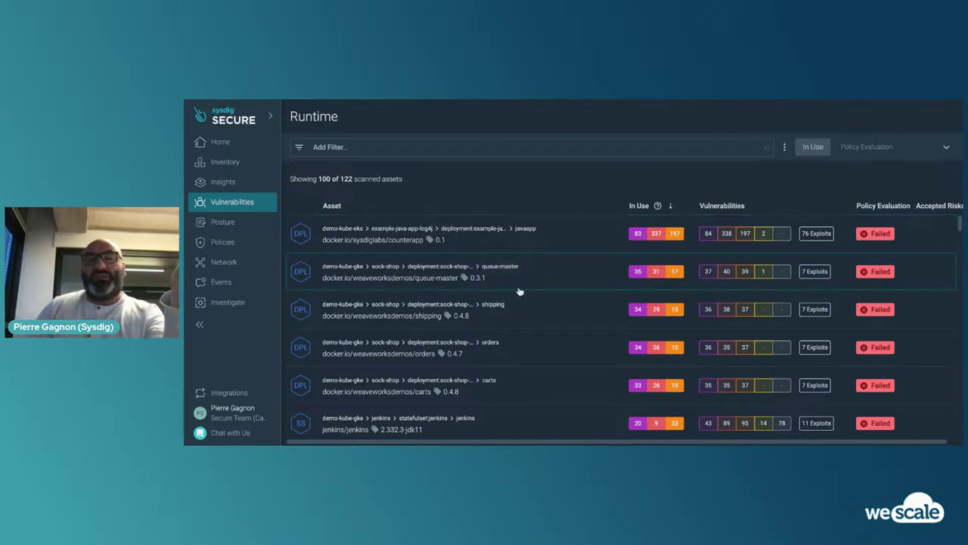
scroll(519, 290, down, 3)
scroll(520, 292, up, 3)
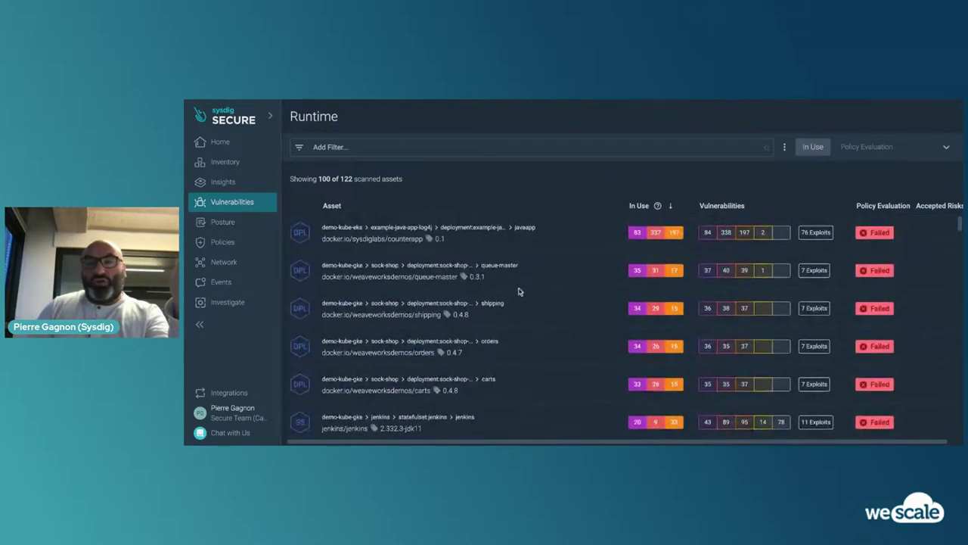
scroll(519, 291, down, 3)
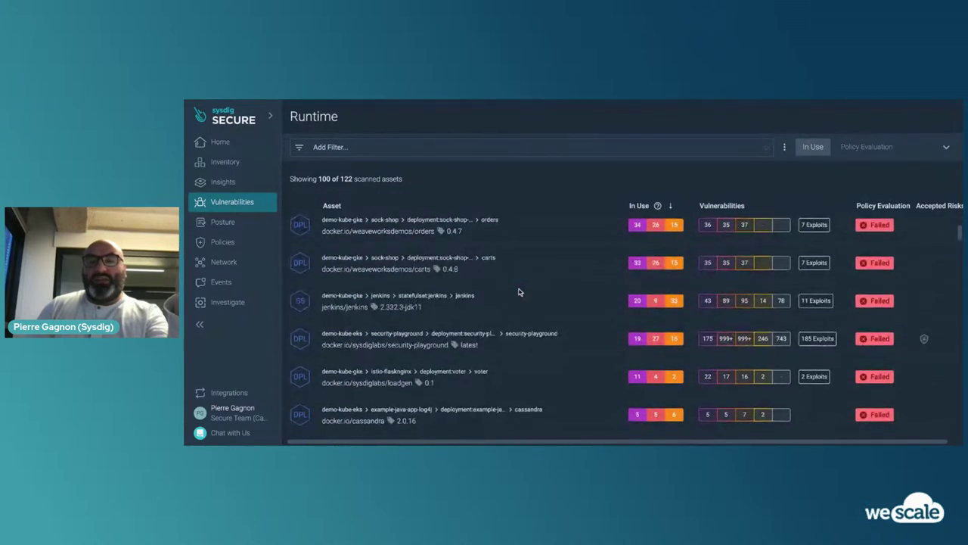
- View the docker.io/sysdiglabs/security-playground image's overview and examine its fixable packages and total of detected vulnerabilities
click(560, 344)
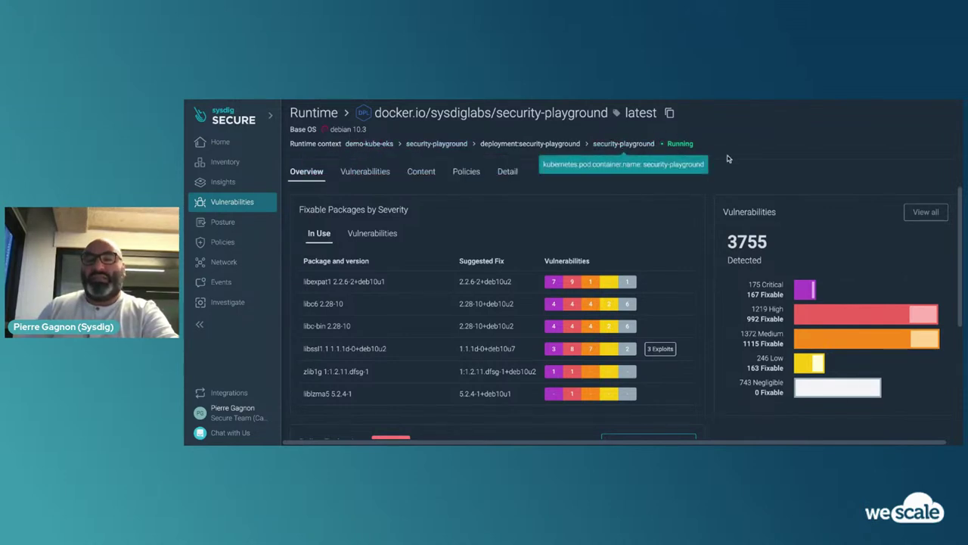
scroll(847, 227, down, 2)
scroll(846, 227, up, 2)
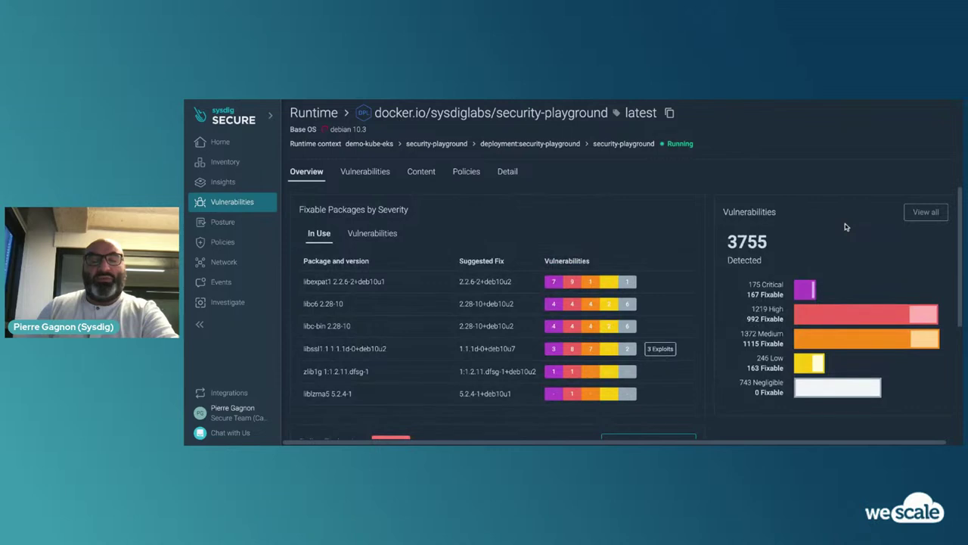
double_click(728, 246)
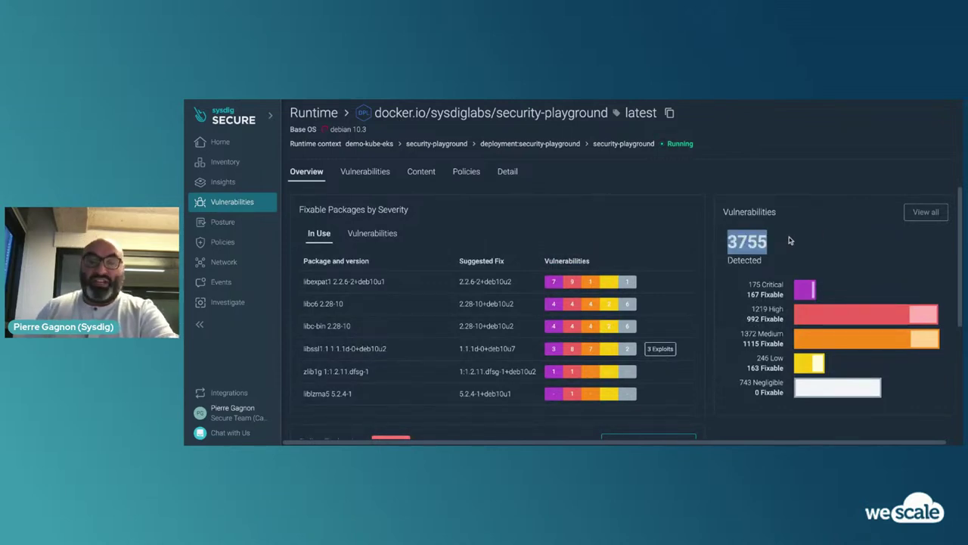
- List the security-playground image's packages and restrict them to those In Use
click(415, 172)
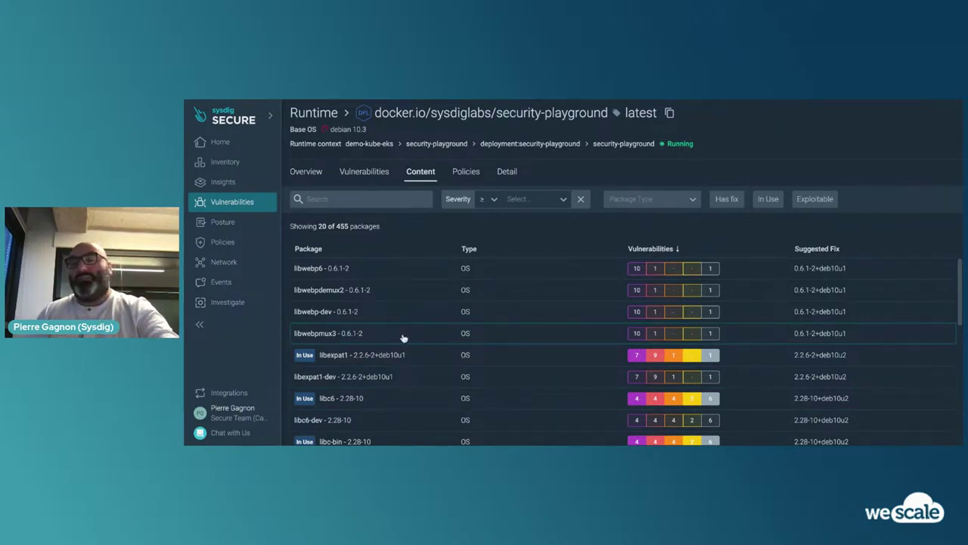
click(768, 201)
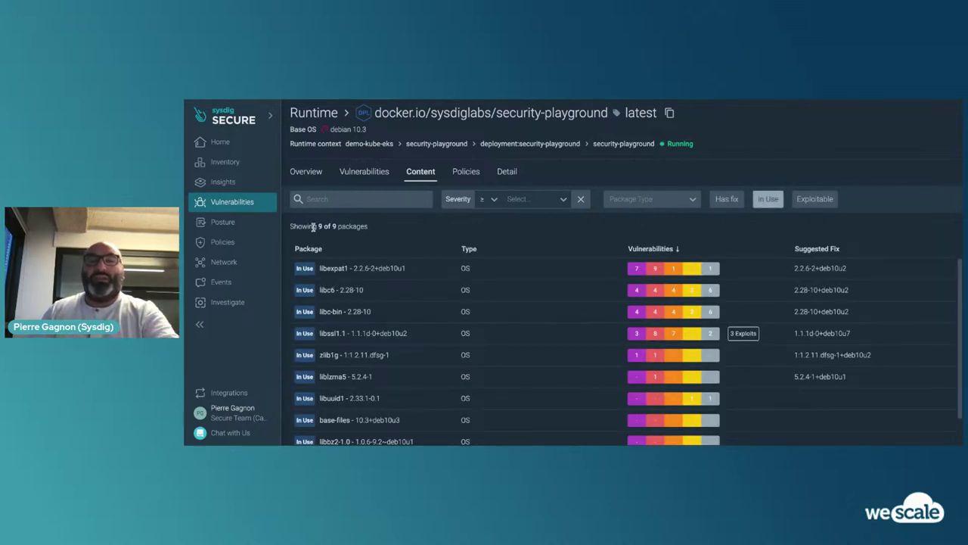
triple_click(314, 226)
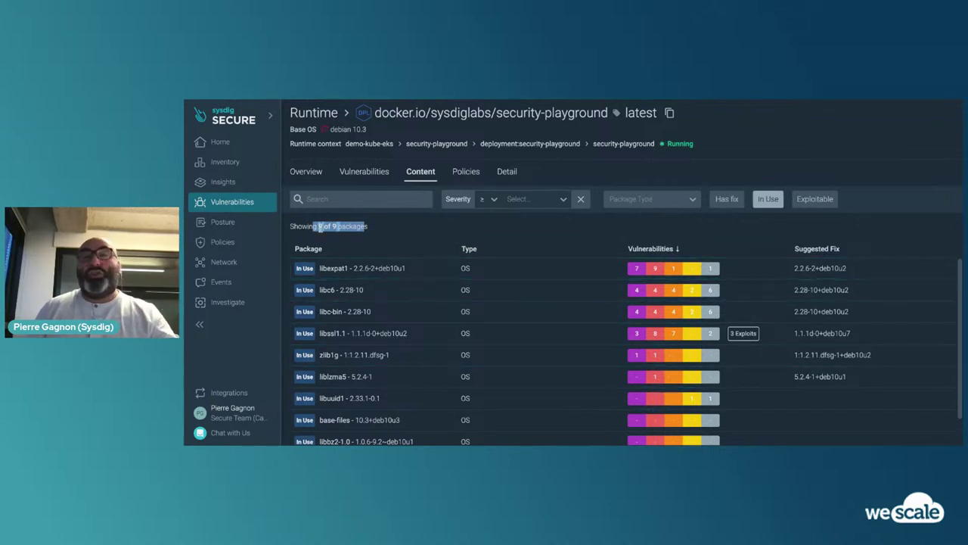
- List the image's vulnerabilities and filter them to In Use, Severity ≥ Critical and Exploitable
click(368, 173)
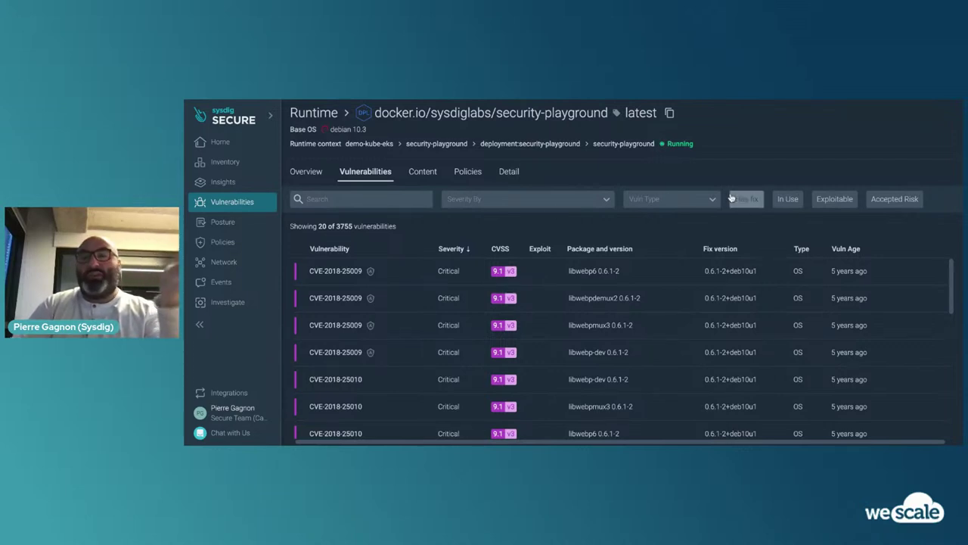
click(789, 202)
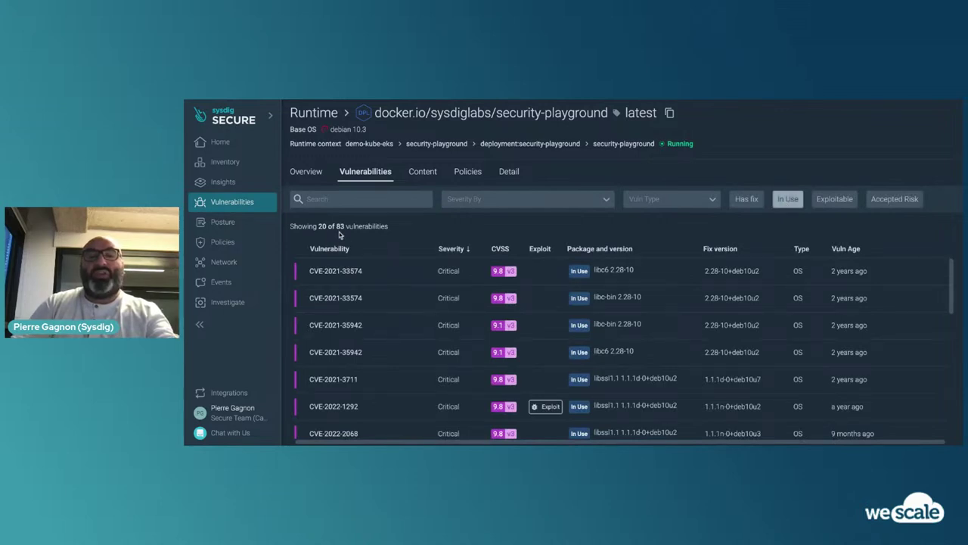
click(605, 202)
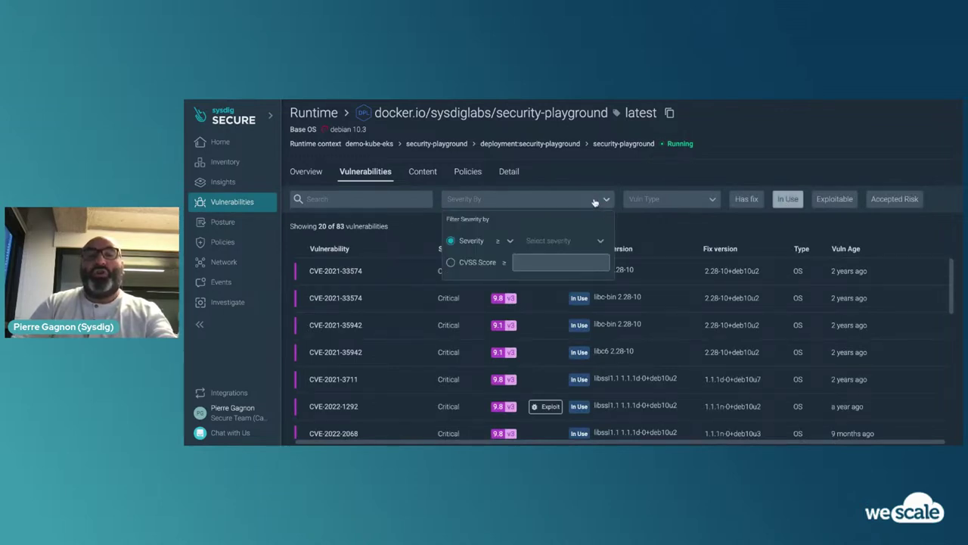
click(556, 239)
click(550, 262)
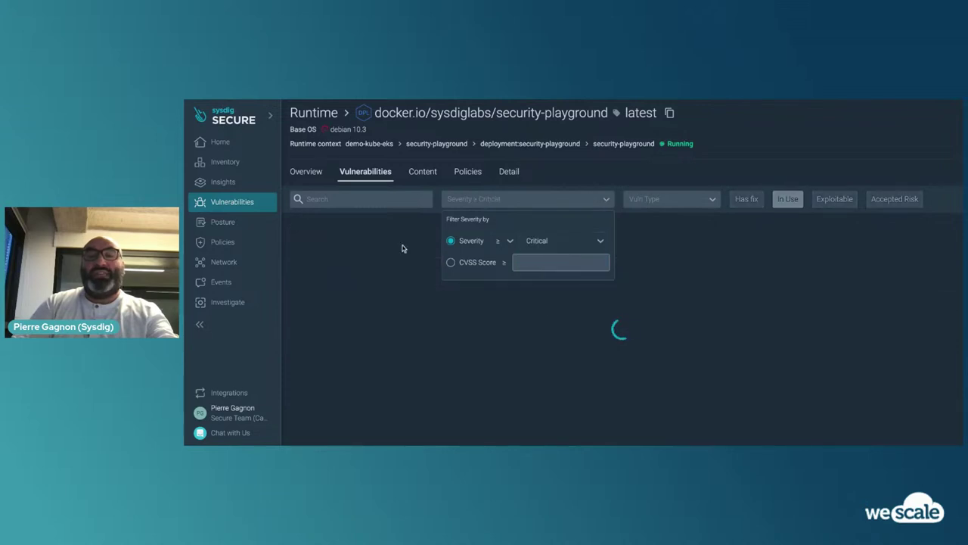
click(344, 207)
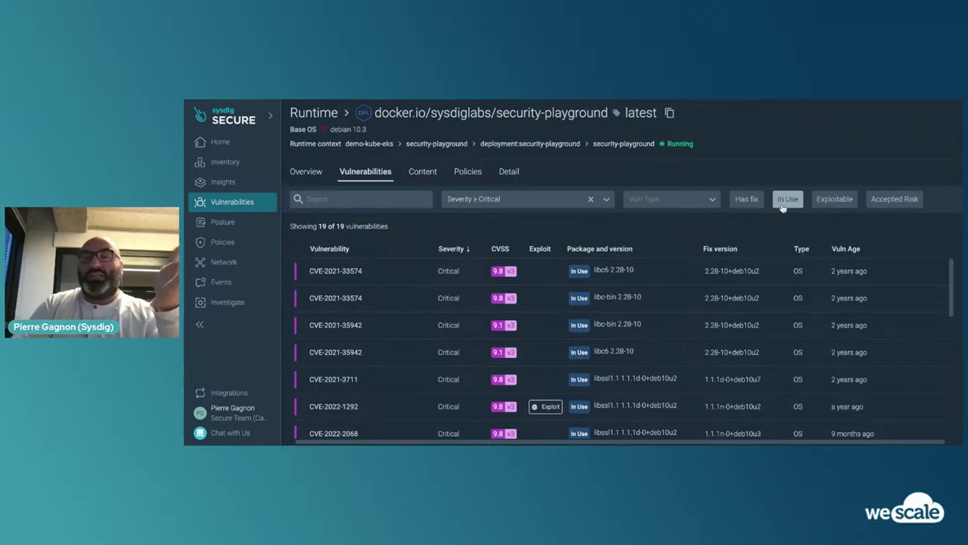
click(834, 199)
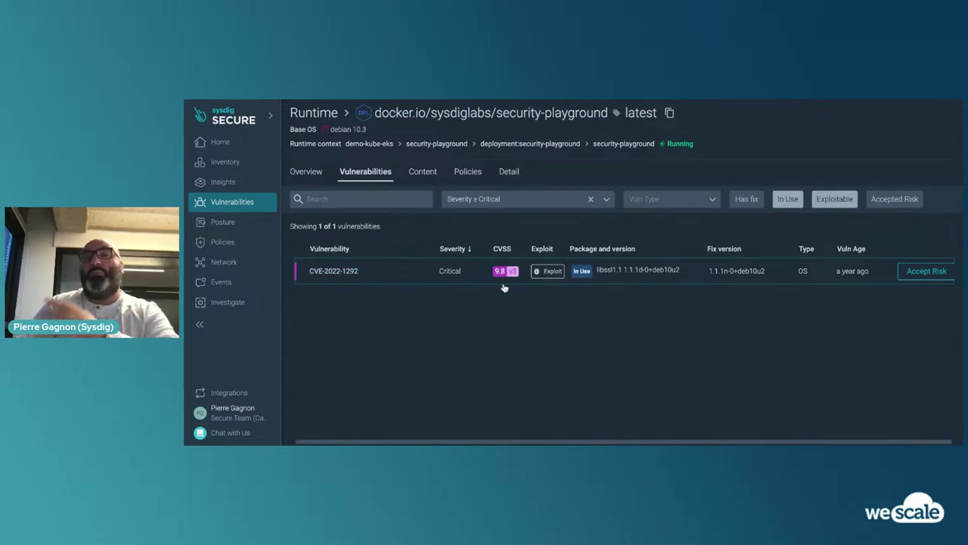
- Review the details of CVE-2022-1292, including its scores, public exploit and description, and close them
click(619, 276)
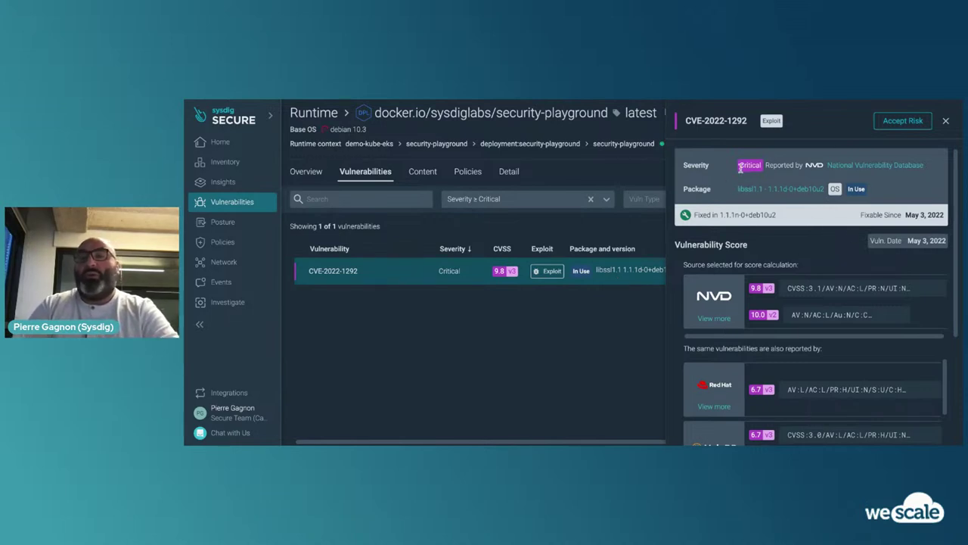
scroll(810, 437, down, 5)
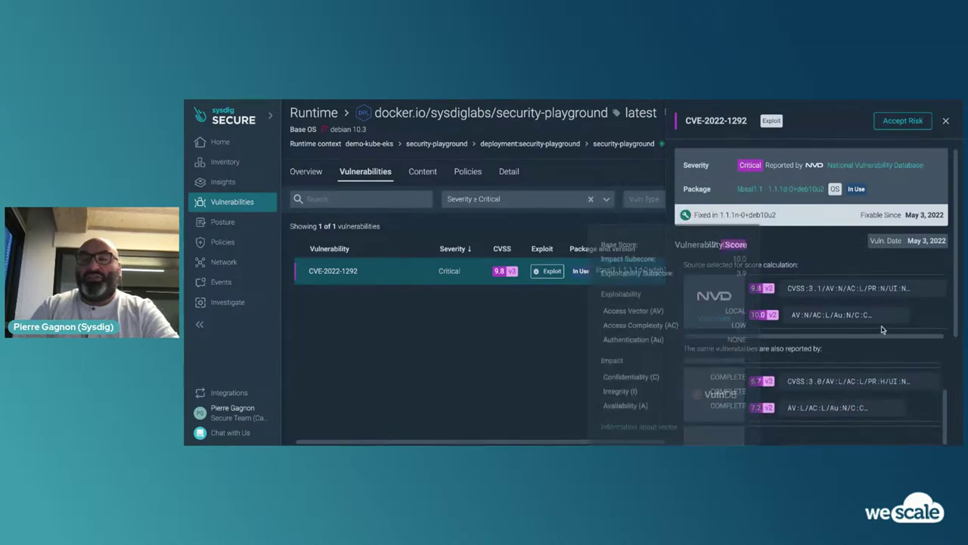
scroll(897, 302, down, 1)
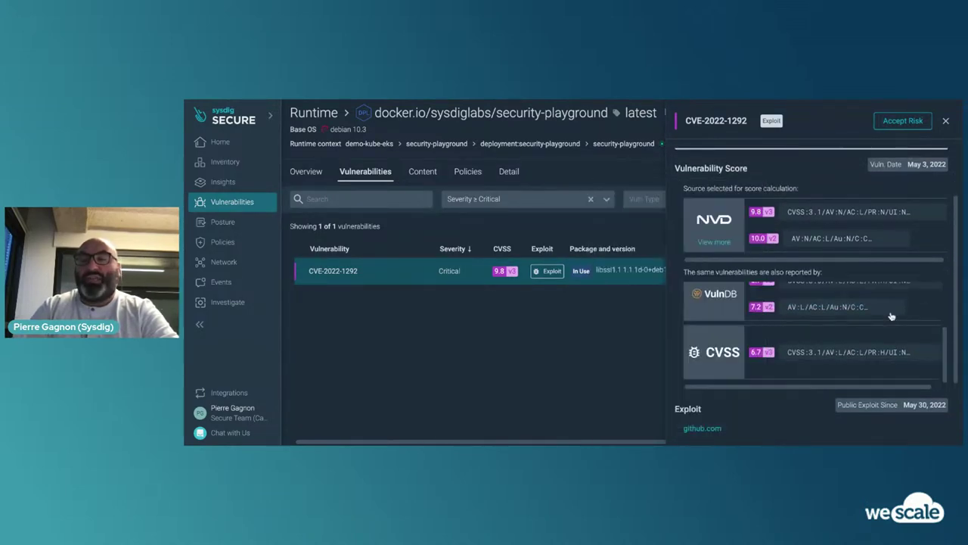
scroll(858, 348, down, 2)
drag(681, 374, 895, 394)
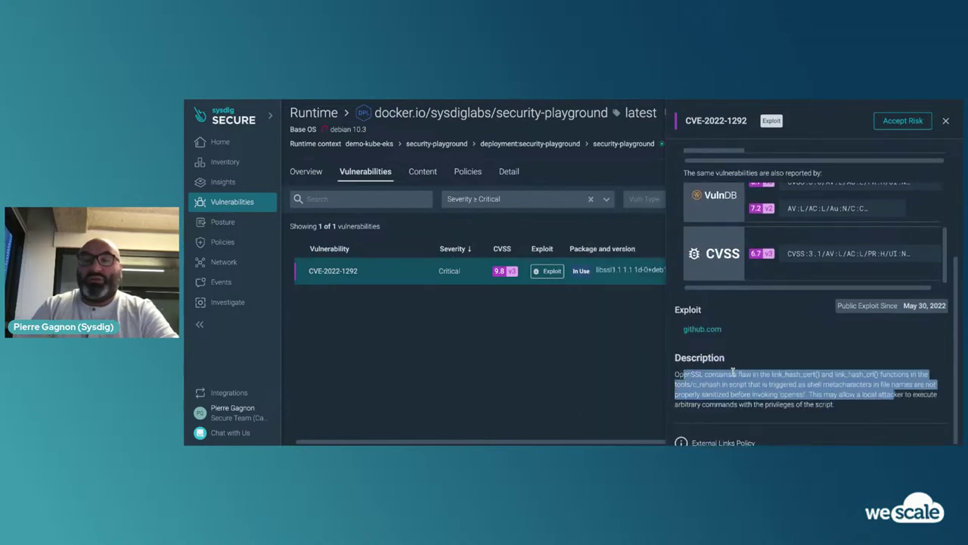
scroll(823, 358, up, 1)
scroll(822, 359, up, 3)
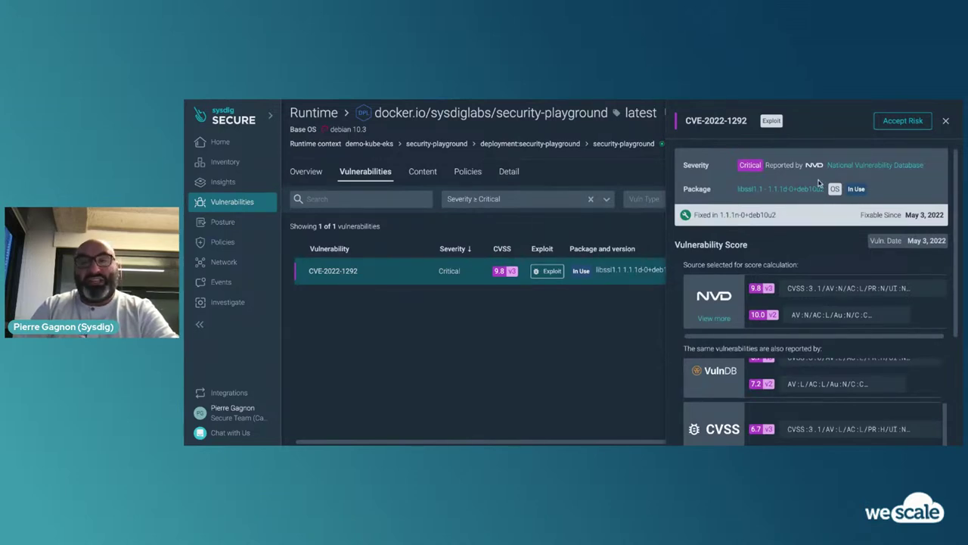
click(946, 120)
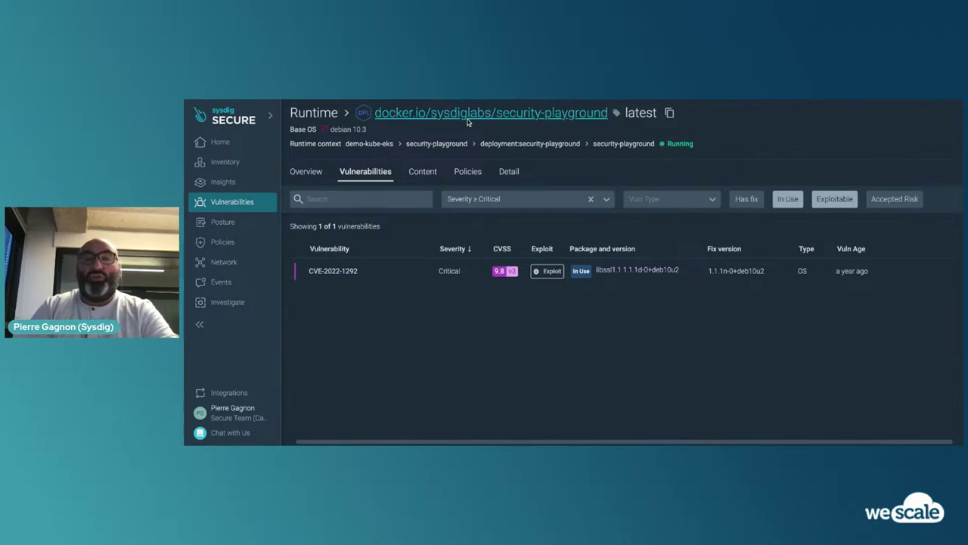
- Return to the security-playground image's overview and examine its policy evaluation and the violated policies
click(509, 119)
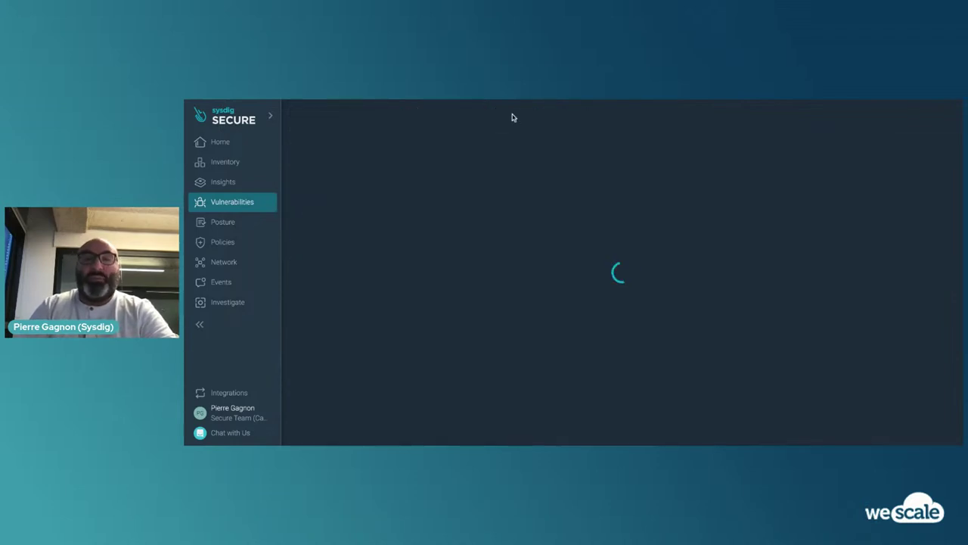
click(414, 250)
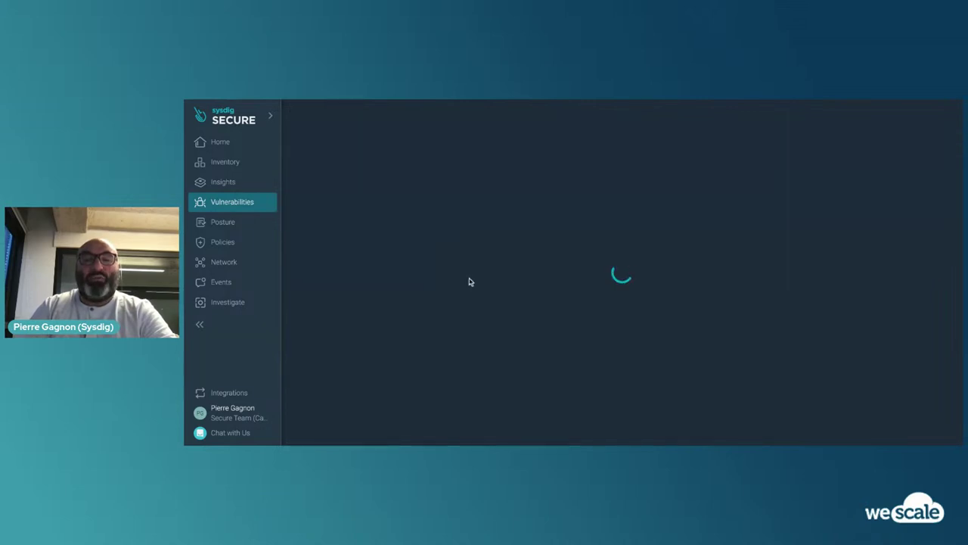
scroll(469, 312, down, 5)
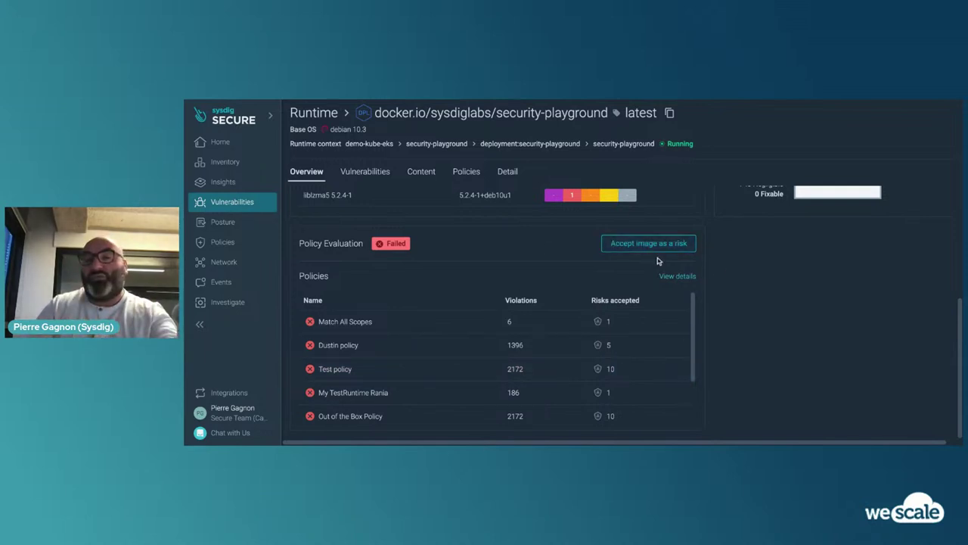
scroll(836, 347, up, 3)
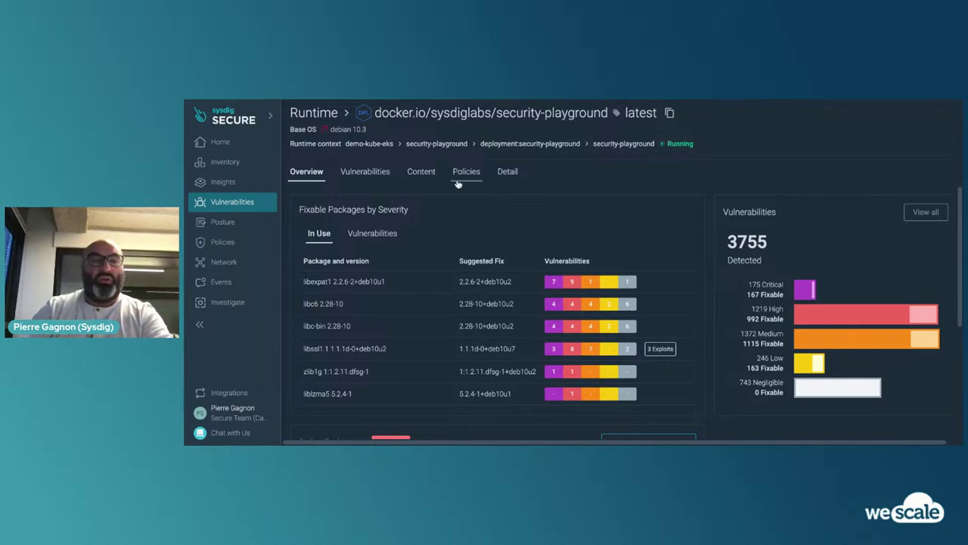
- Go to the Compliance page of the Posture section
mouse_move(212, 186)
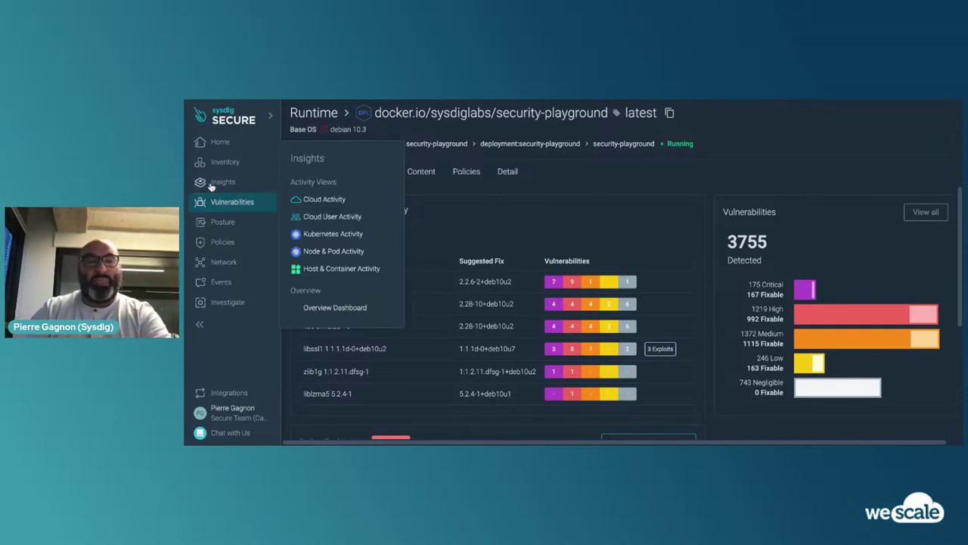
click(231, 223)
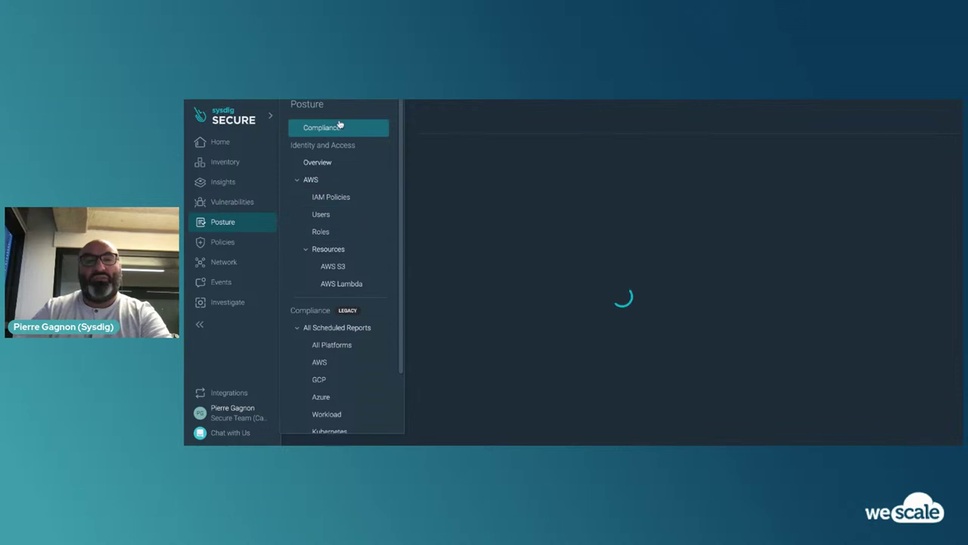